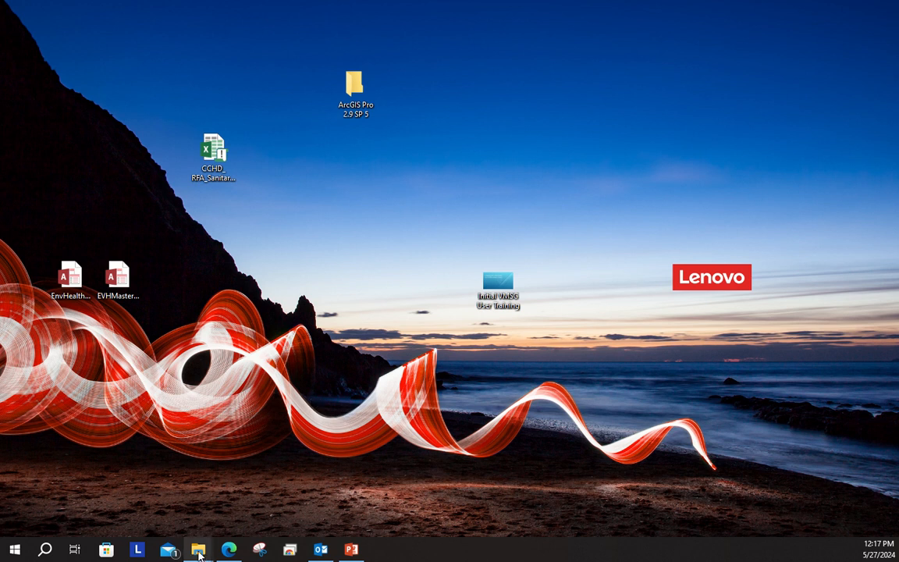
Open the CCHD Performance Evaluation System workbook from the Performance Evaluation System folder and maximize its window
{"action": "mouse_move", "coordinate": [199, 552]}
{"action": "left_click", "coordinate": [277, 487]}
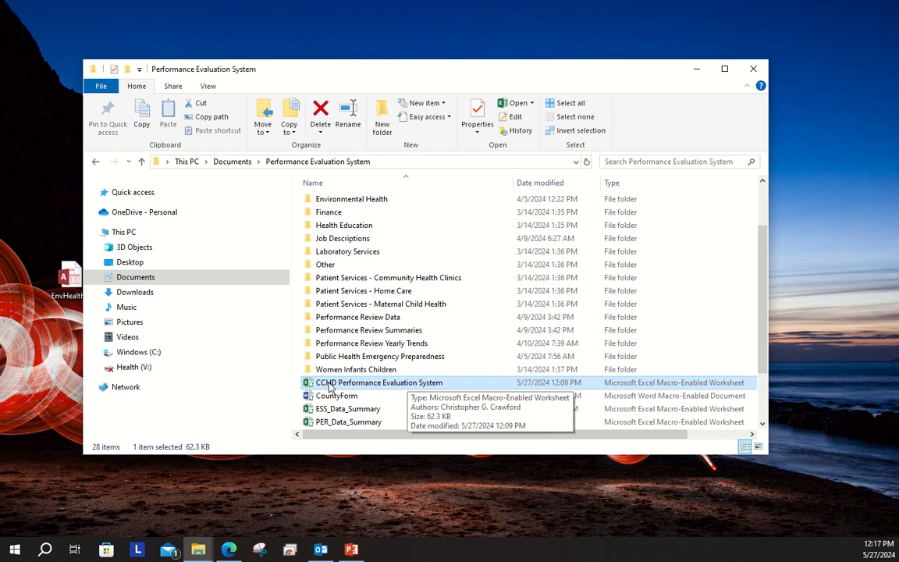
{"action": "double_click", "coordinate": [395, 387]}
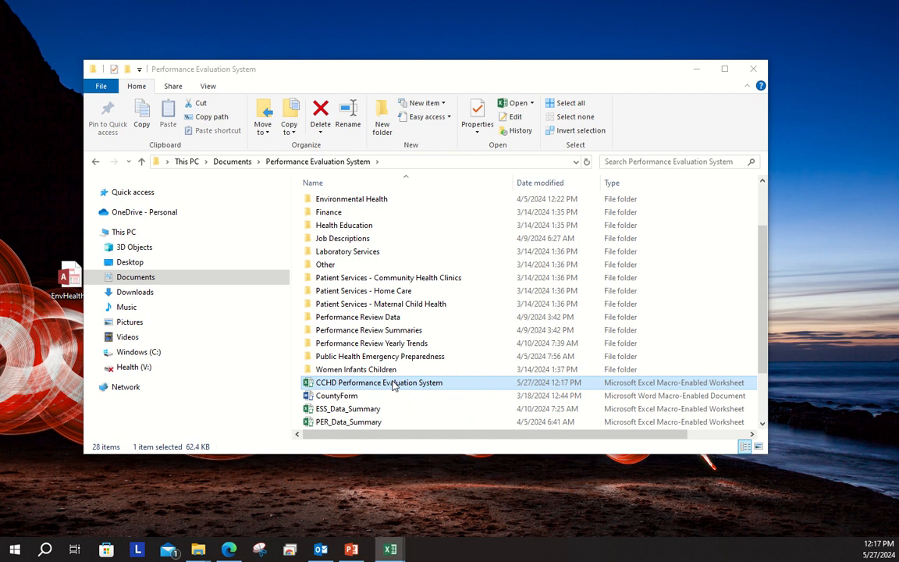
{"action": "left_click", "coordinate": [696, 69]}
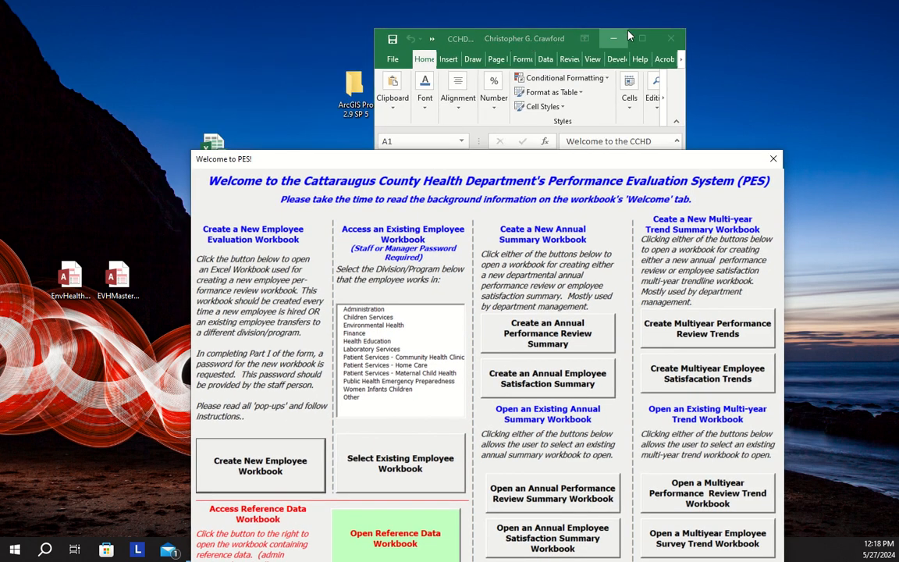
{"action": "left_click", "coordinate": [642, 38]}
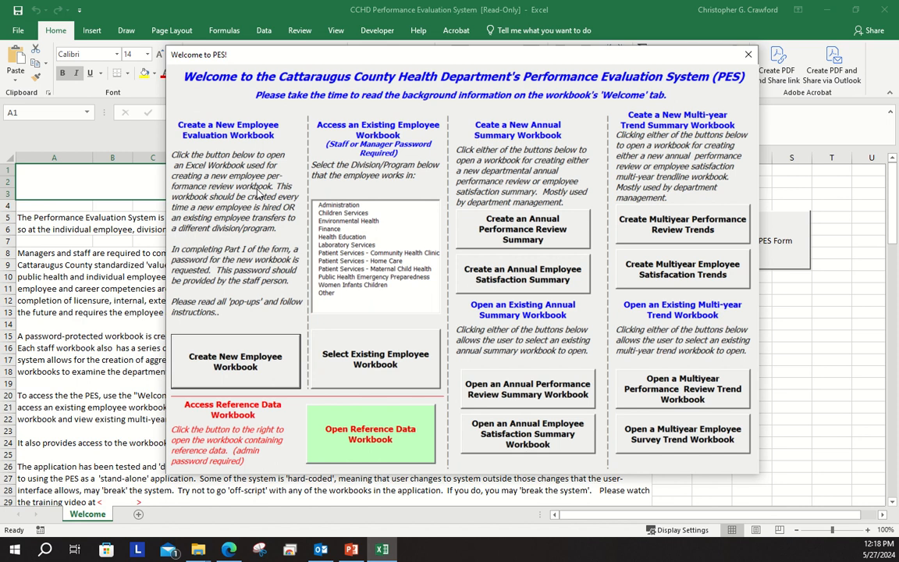
Create a new employee evaluation workbook, acknowledge its introductory notices and bring the new workbook in front of the welcome form
{"action": "left_click", "coordinate": [246, 365]}
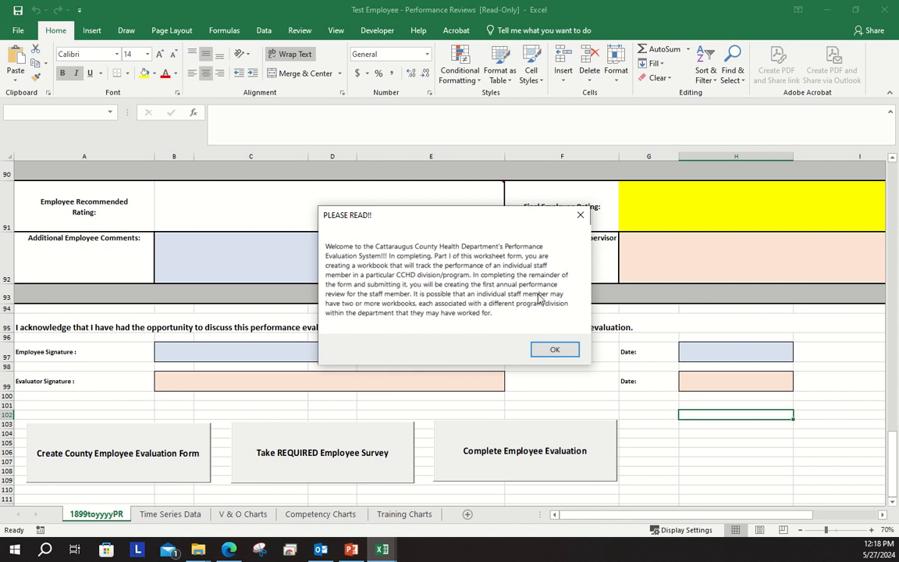
{"action": "left_click", "coordinate": [563, 352]}
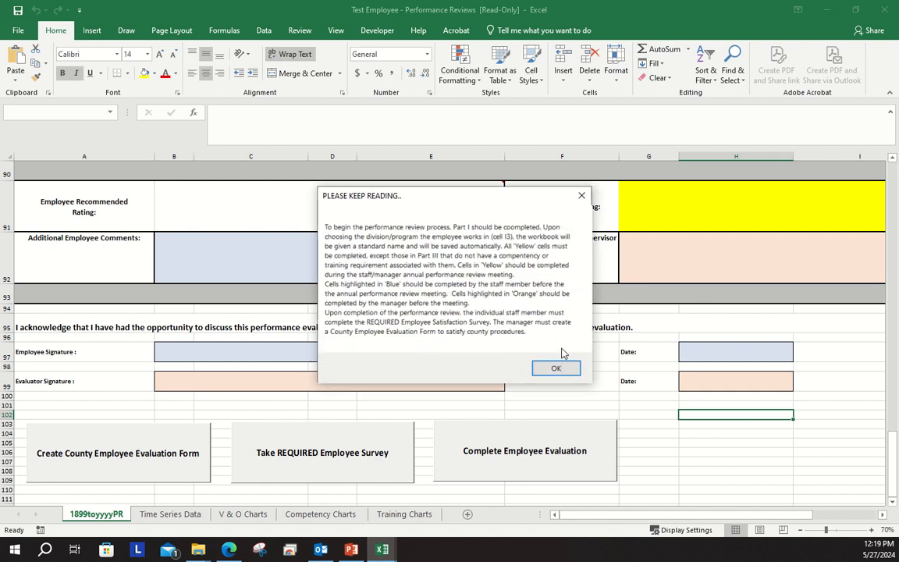
{"action": "left_click", "coordinate": [563, 369]}
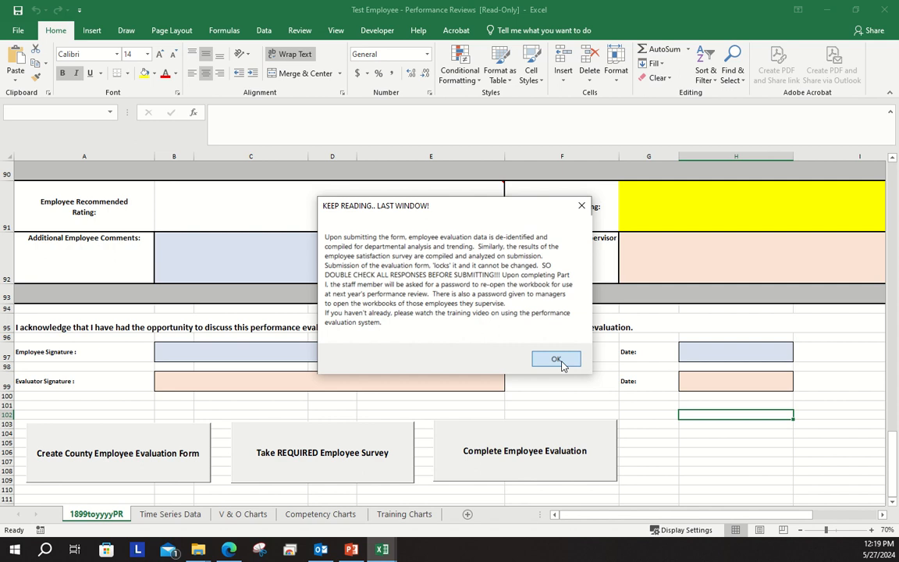
{"action": "left_click", "coordinate": [558, 361]}
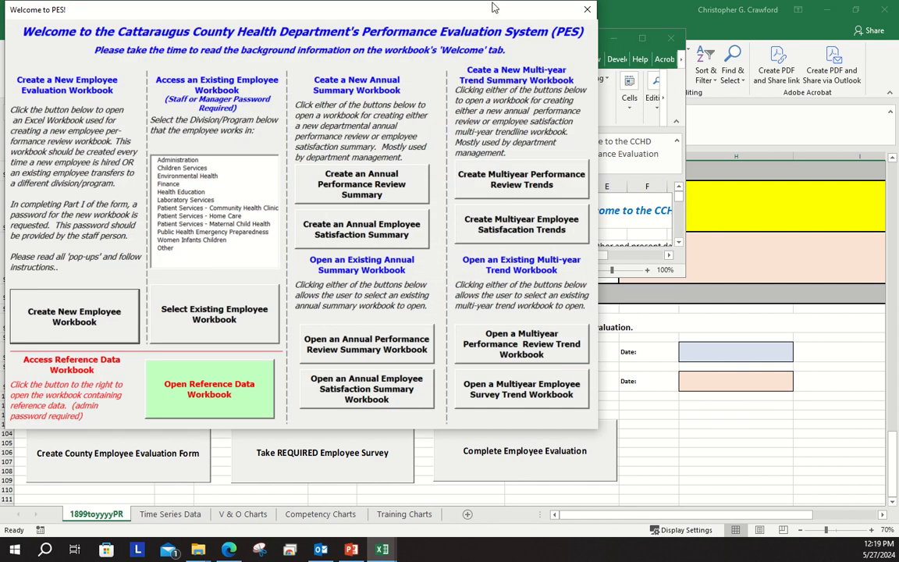
{"action": "left_click_drag", "start_coordinate": [370, 8], "coordinate": [0, 62]}
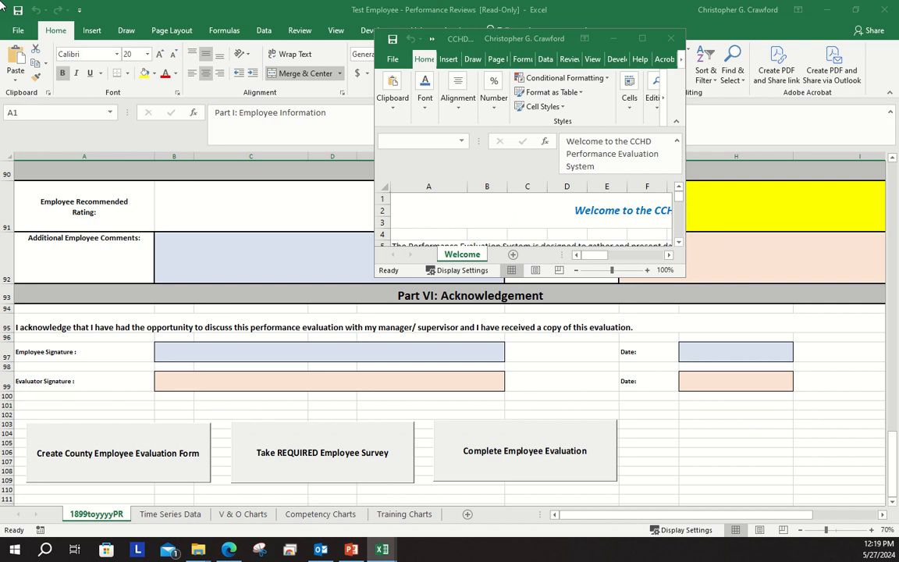
{"action": "left_click", "coordinate": [173, 13]}
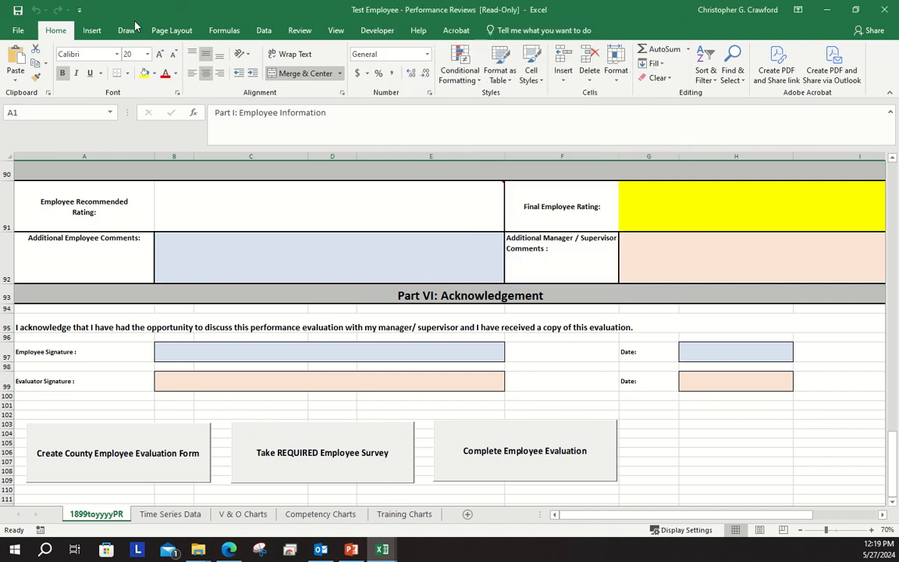
Enter the employee's name and employee ID in Part I of the review form
{"action": "left_click_drag", "start_coordinate": [896, 432], "coordinate": [804, 156]}
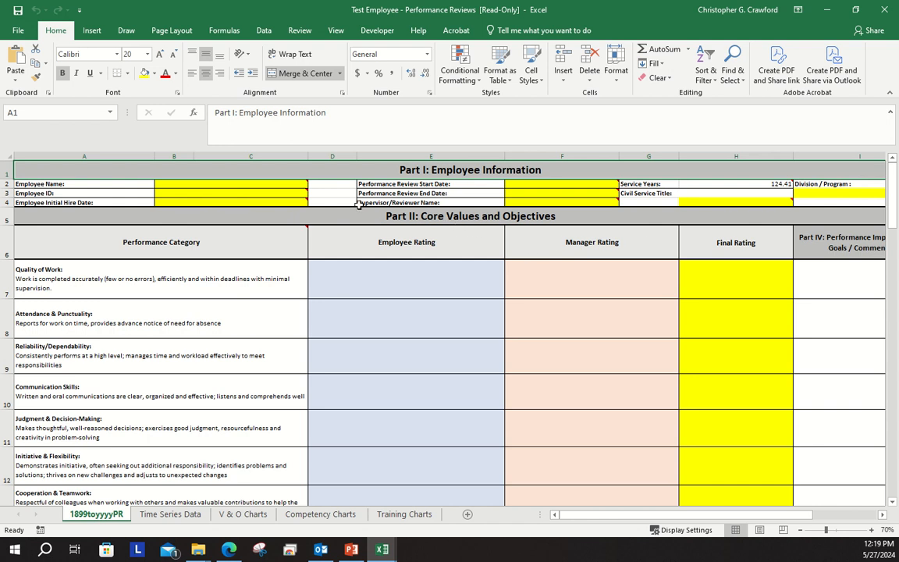
{"action": "mouse_move", "coordinate": [286, 183]}
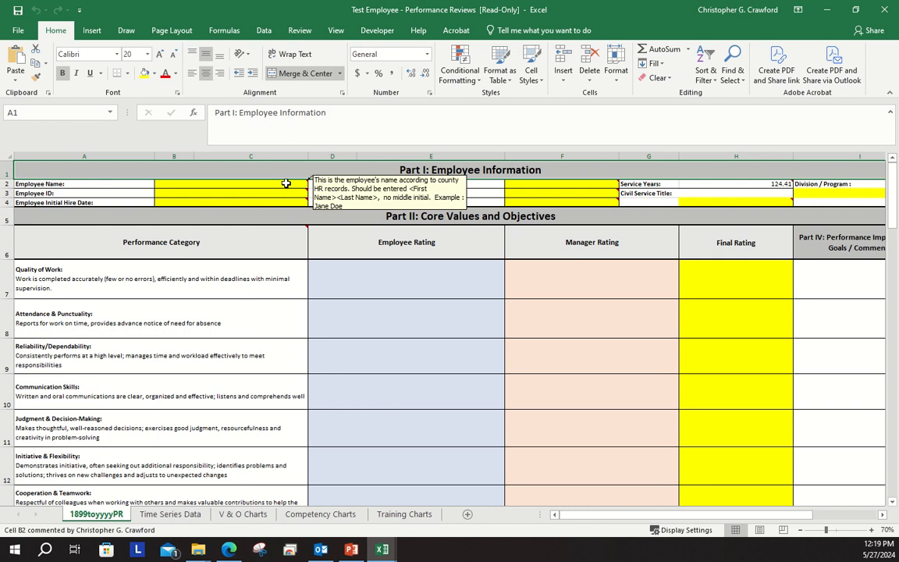
{"action": "left_click", "coordinate": [286, 183]}
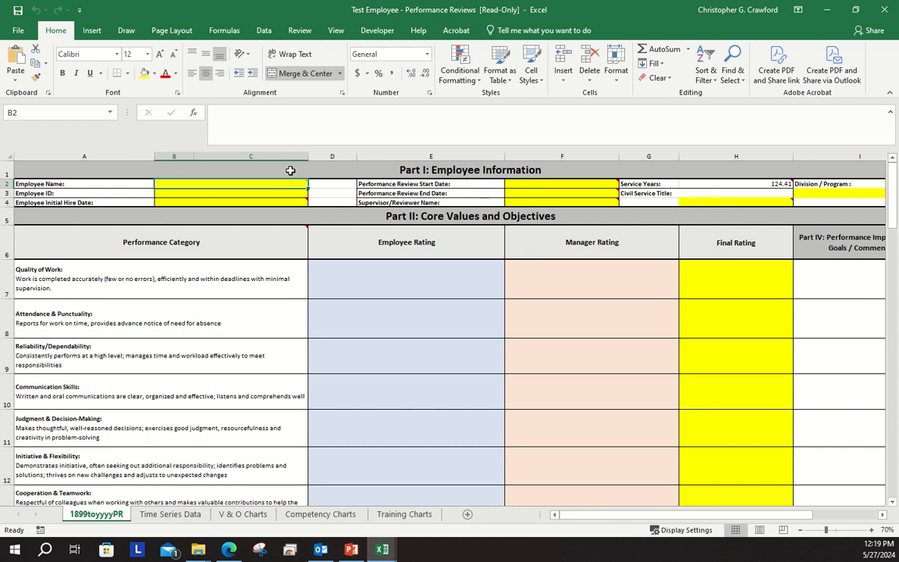
{"action": "type", "text": "Jane Doe"}
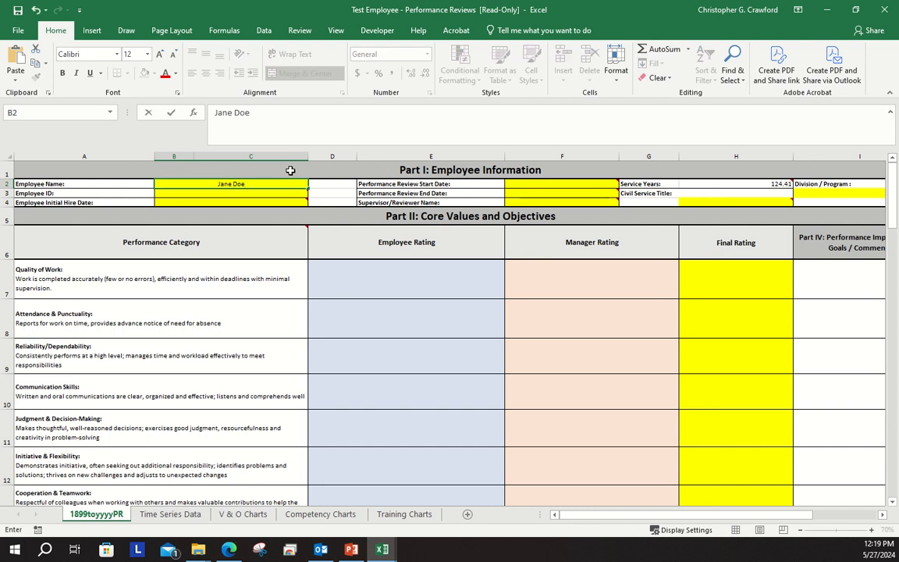
{"action": "left_click", "coordinate": [236, 194]}
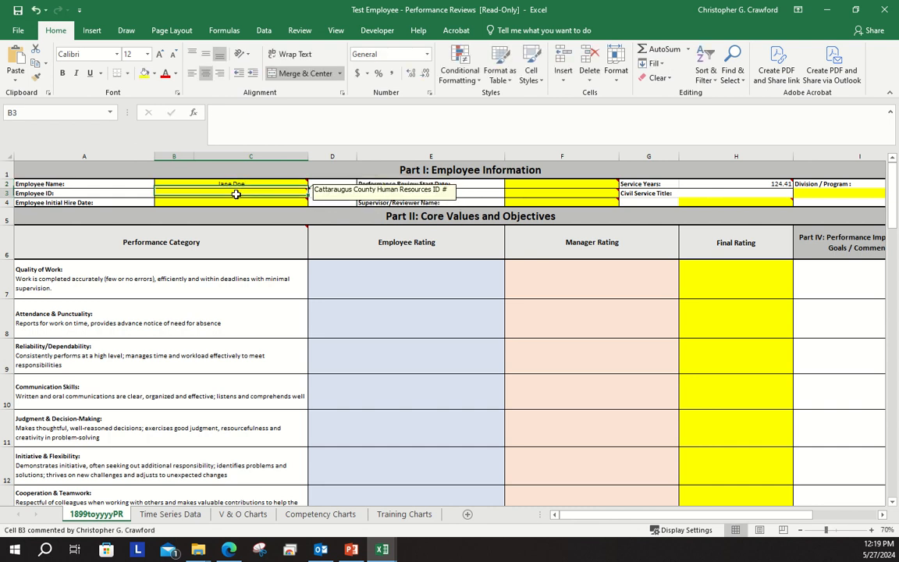
{"action": "type", "text": "12345"}
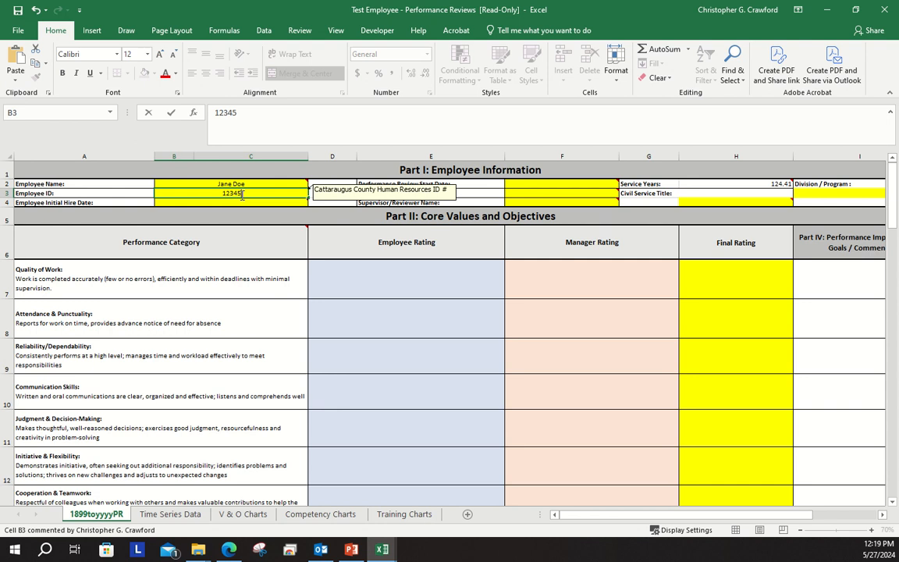
Set the employee's initial hire date to 1/1/1993
{"action": "left_click", "coordinate": [248, 207]}
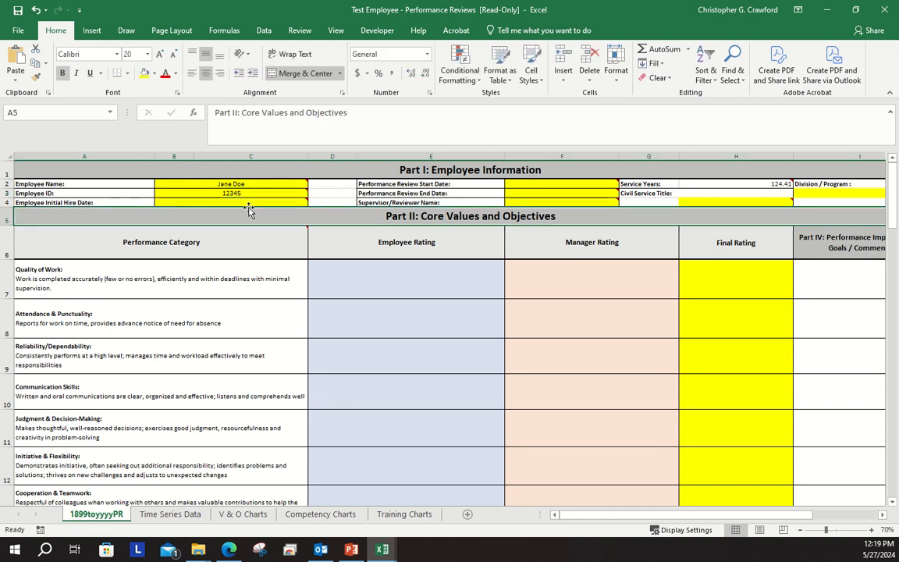
{"action": "left_click", "coordinate": [250, 202]}
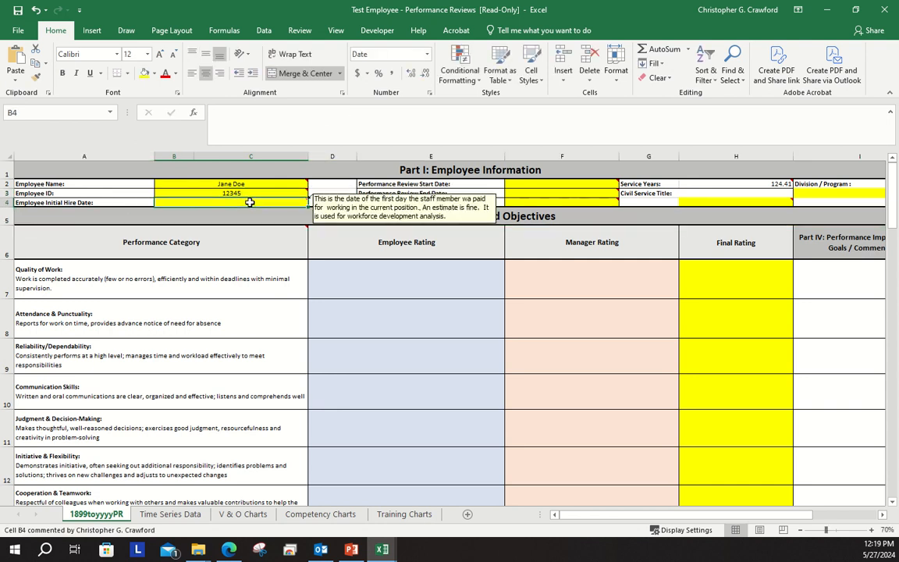
{"action": "type", "text": "1/1/"}
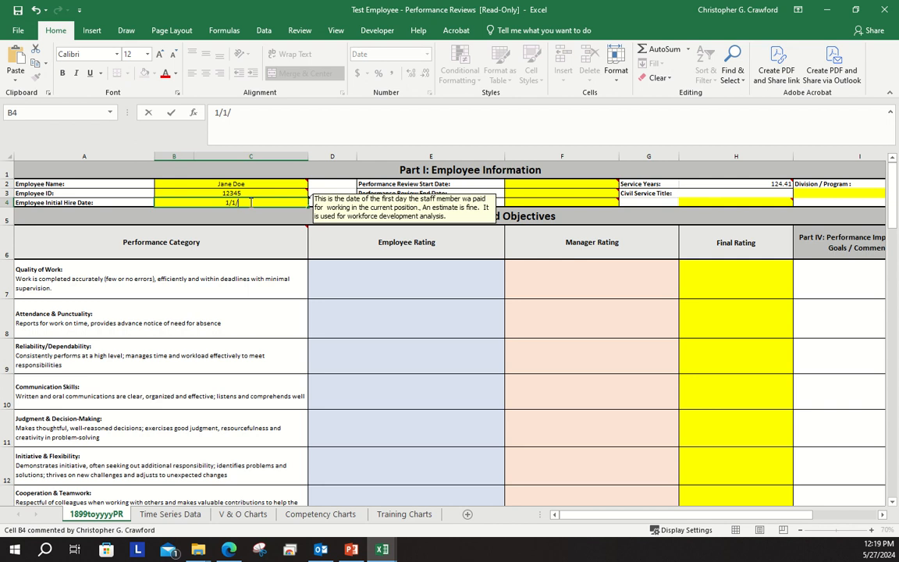
{"action": "type", "text": "1993"}
Set the performance review start date to 1/1/1994 and acknowledge the notice about the review years
{"action": "left_click", "coordinate": [562, 183]}
{"action": "mouse_move", "coordinate": [558, 183]}
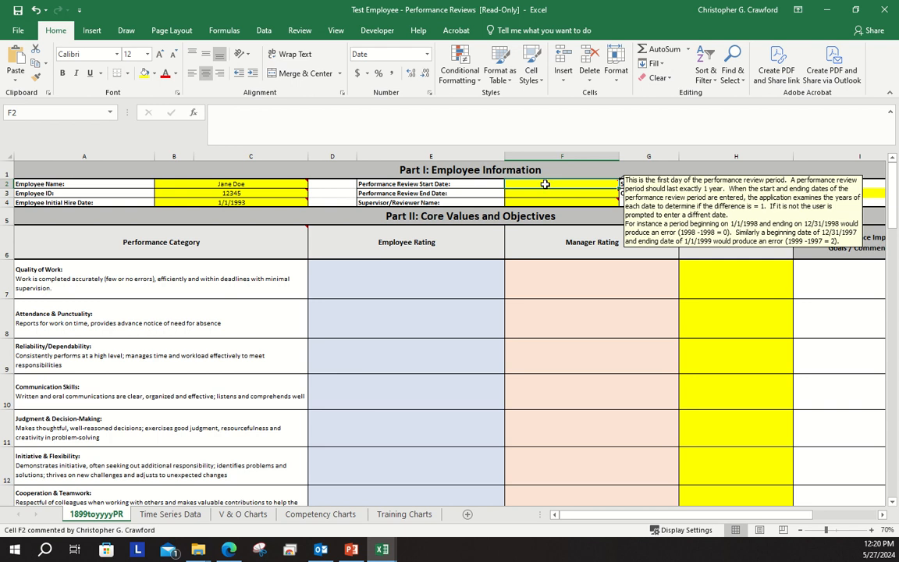
{"action": "type", "text": "1/1/"}
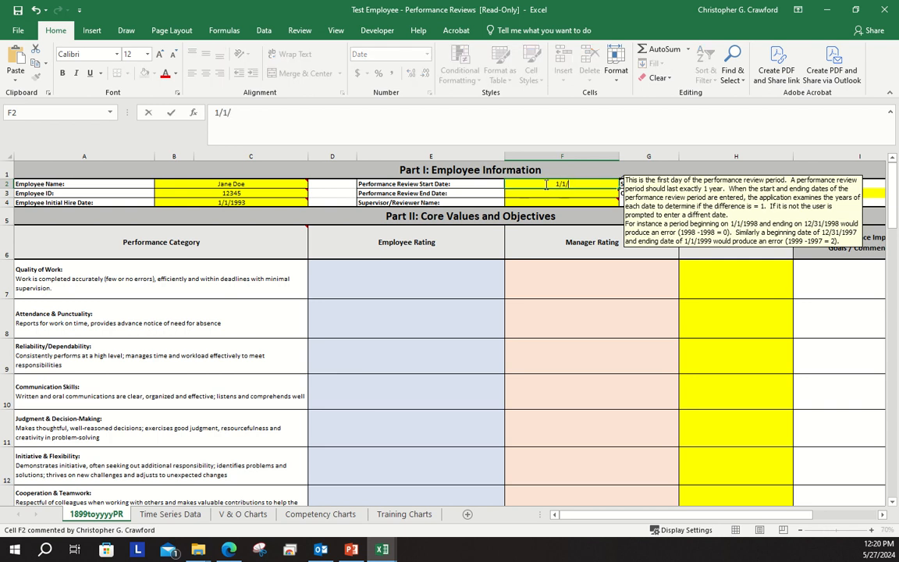
{"action": "type", "text": "1994"}
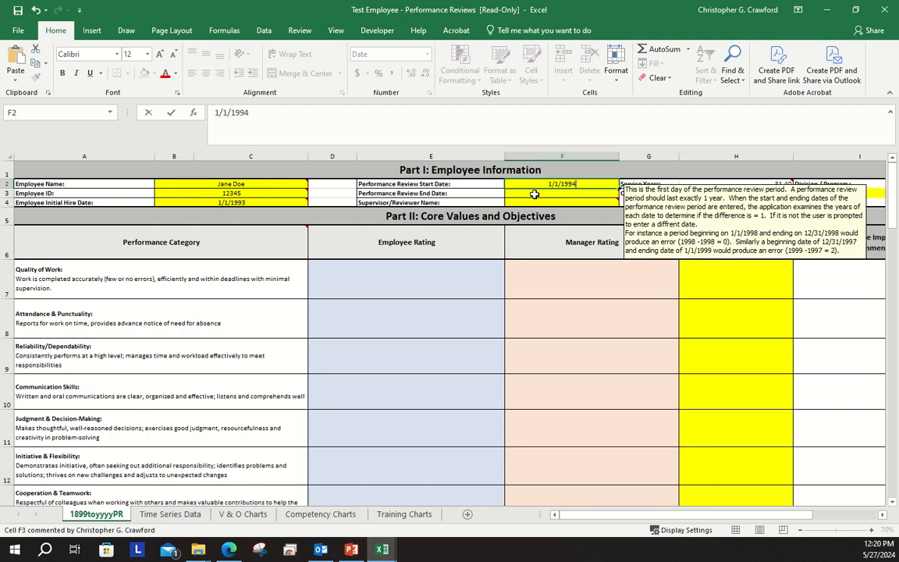
{"action": "key", "text": "Return"}
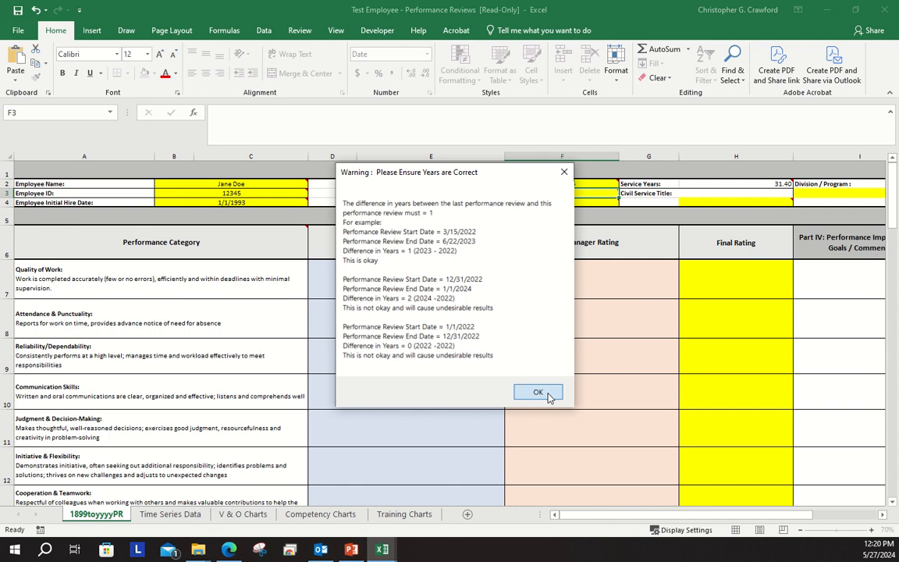
{"action": "left_click", "coordinate": [537, 392]}
Set the performance review end date to 1/1/1995
{"action": "mouse_move", "coordinate": [548, 193]}
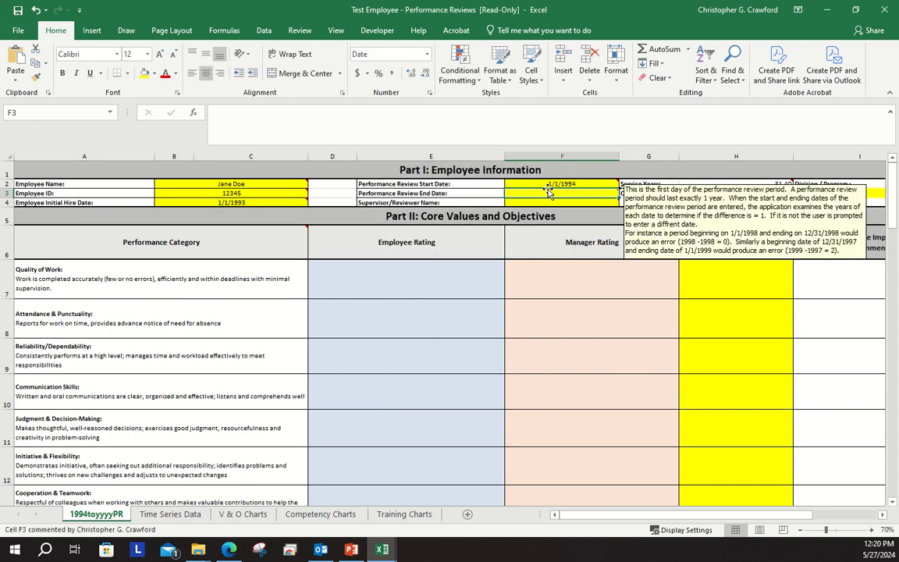
{"action": "type", "text": "11/"}
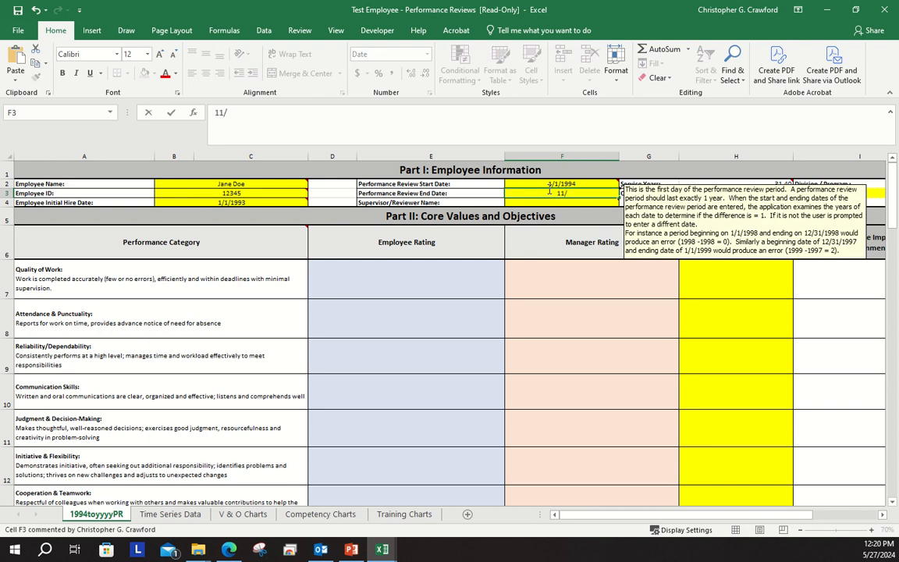
{"action": "key", "text": "BackSpace"}
{"action": "key", "text": "BackSpace"}
{"action": "type", "text": "/1/1995"}
Enter the reviewer's name in the Supervisor/Reviewer Name field
{"action": "left_click", "coordinate": [547, 202]}
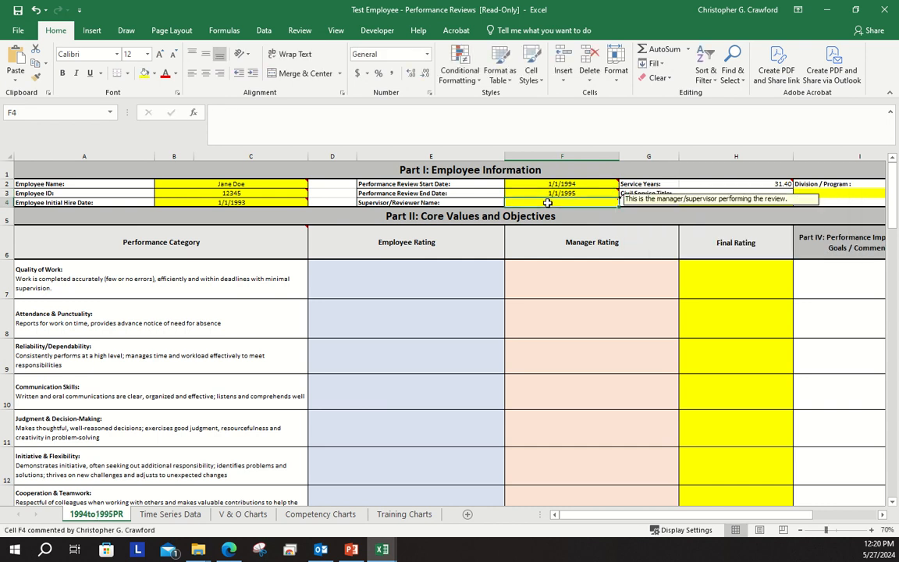
{"action": "type", "text": "la"}
{"action": "type", "text": "n"}
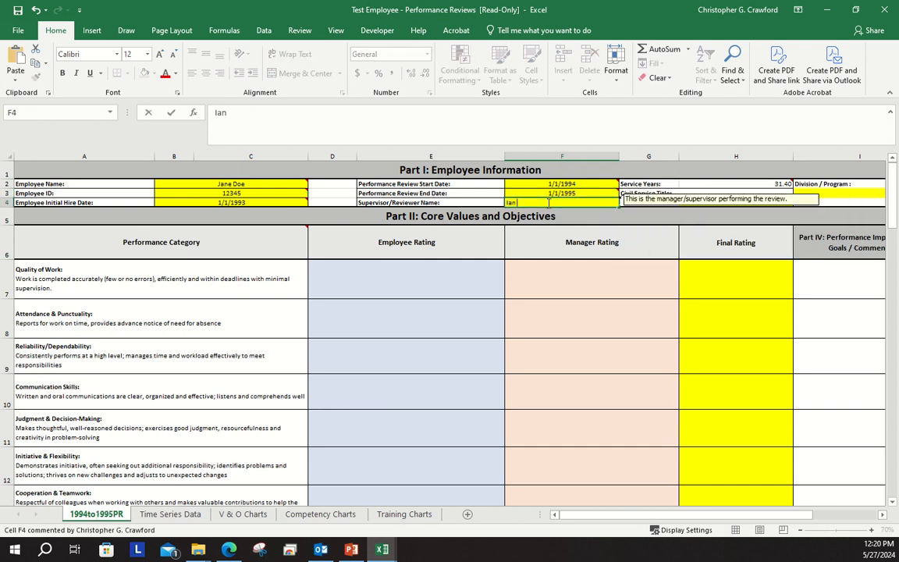
{"action": "type", "text": " Manager"}
Examine the guidance comments on the Part I fields and the position-specific performance criteria in Part III
{"action": "mouse_move", "coordinate": [767, 186]}
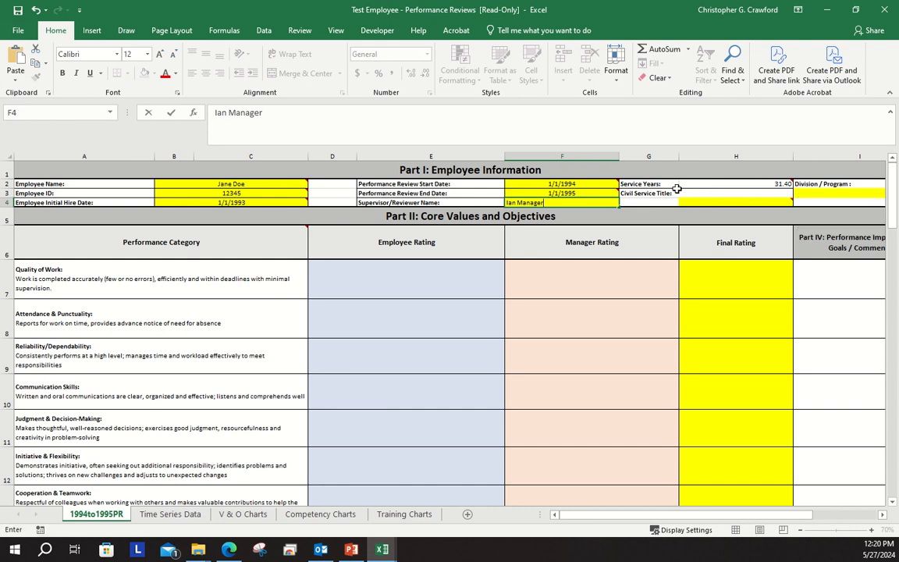
{"action": "mouse_move", "coordinate": [703, 198]}
{"action": "mouse_move", "coordinate": [306, 180]}
{"action": "mouse_move", "coordinate": [307, 234]}
{"action": "mouse_move", "coordinate": [618, 181]}
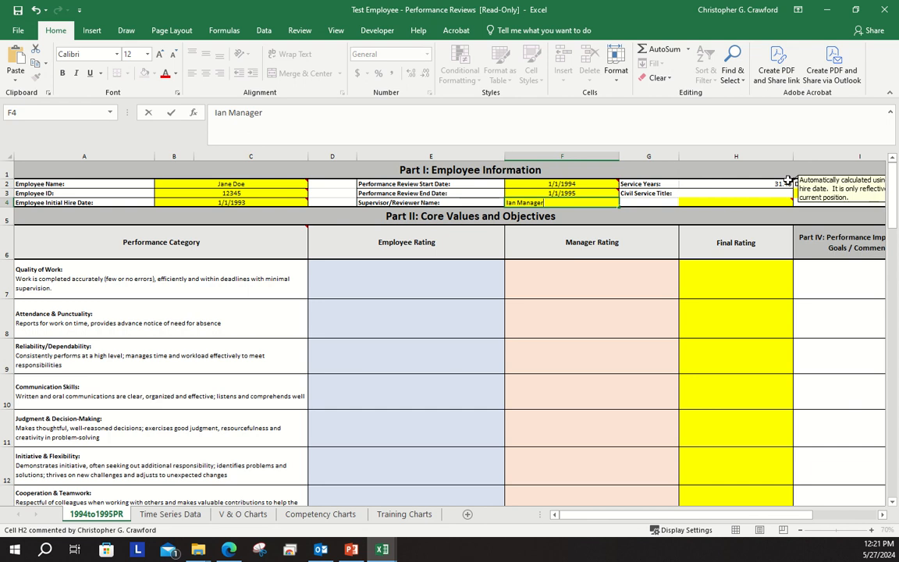
{"action": "mouse_move", "coordinate": [791, 200]}
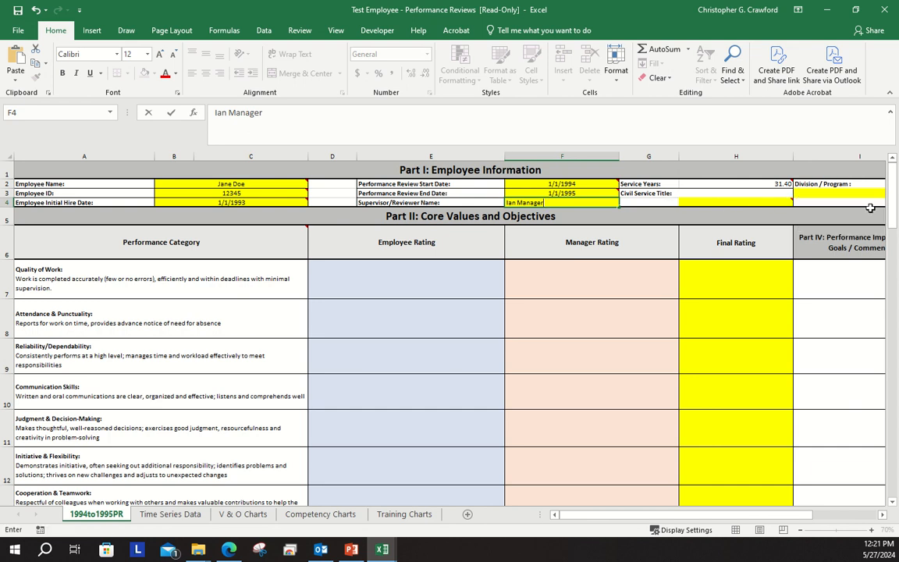
{"action": "left_click_drag", "start_coordinate": [895, 208], "coordinate": [895, 249]}
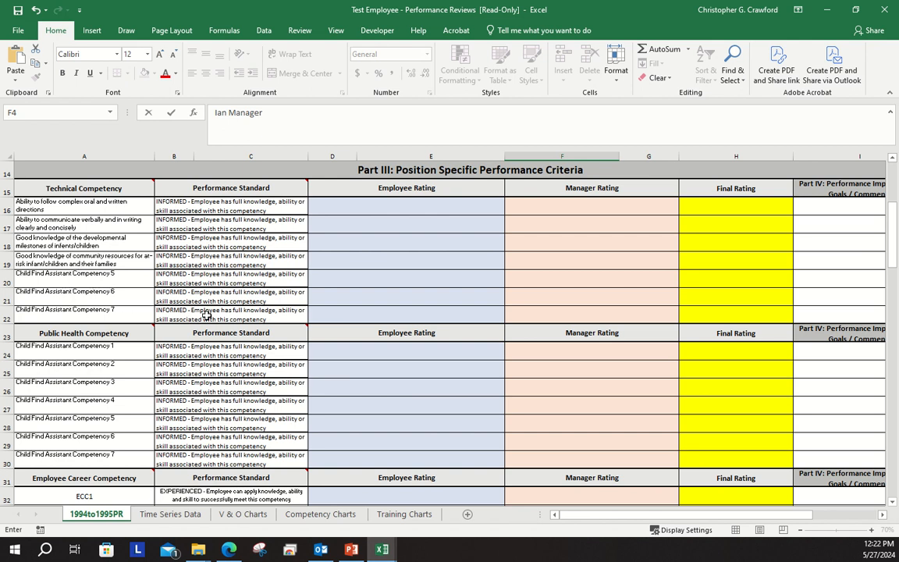
{"action": "left_click_drag", "start_coordinate": [893, 241], "coordinate": [893, 198]}
Set the employee's Civil Service Title to Community Health Nurse and acknowledge the notice about updating competencies and training requirements
{"action": "mouse_move", "coordinate": [753, 199]}
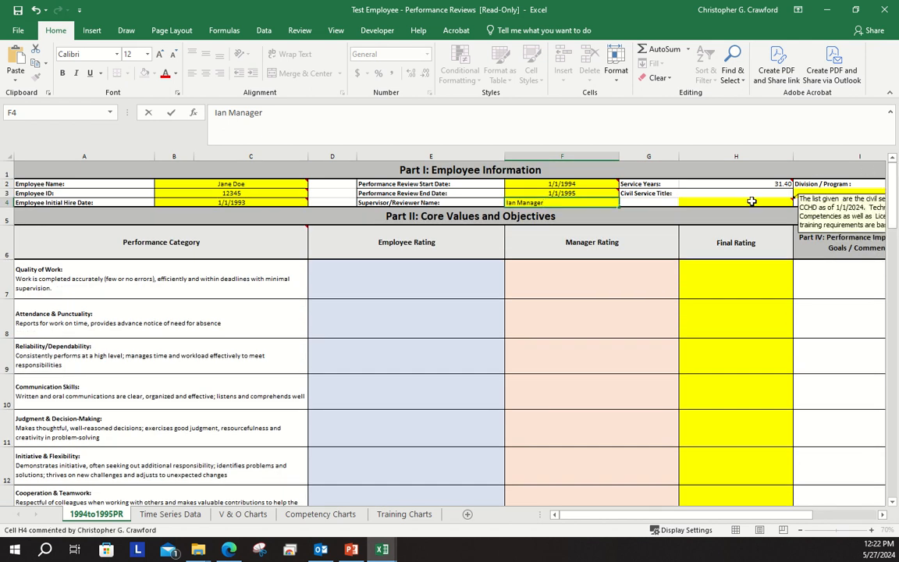
{"action": "left_click", "coordinate": [749, 204]}
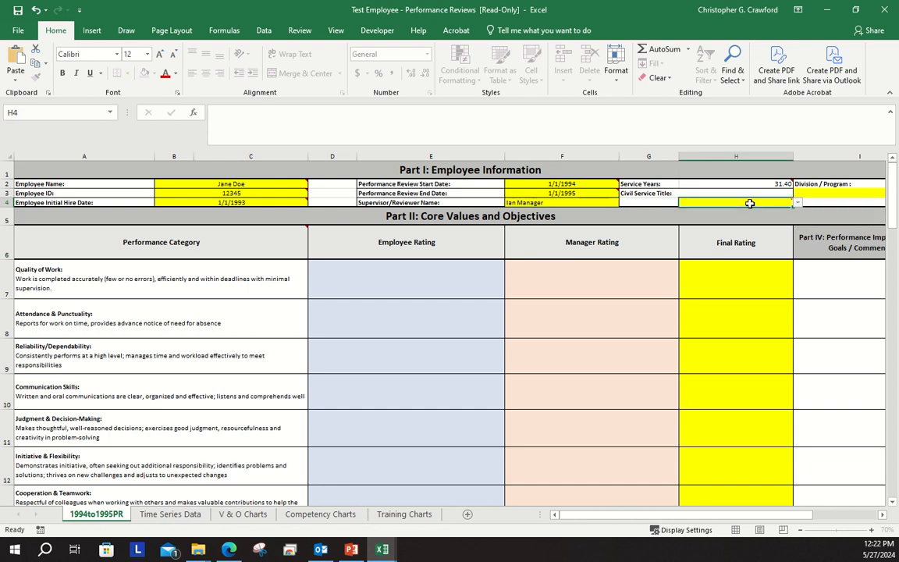
{"action": "left_click", "coordinate": [797, 202]}
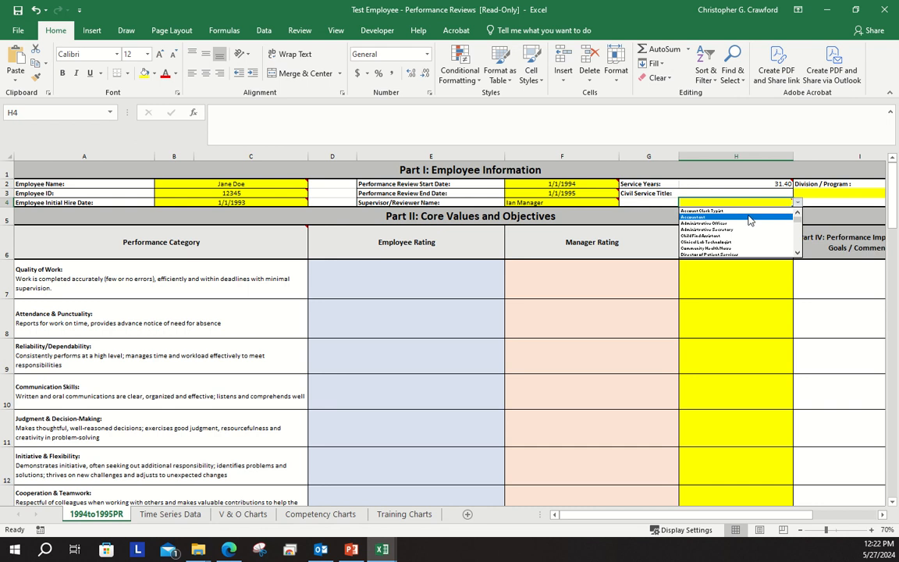
{"action": "left_click", "coordinate": [732, 248]}
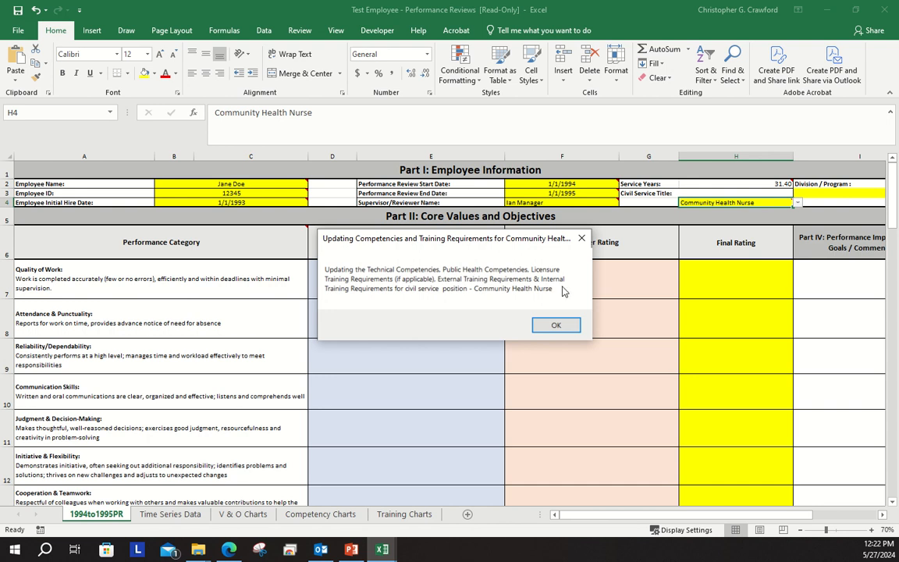
{"action": "left_click", "coordinate": [559, 327]}
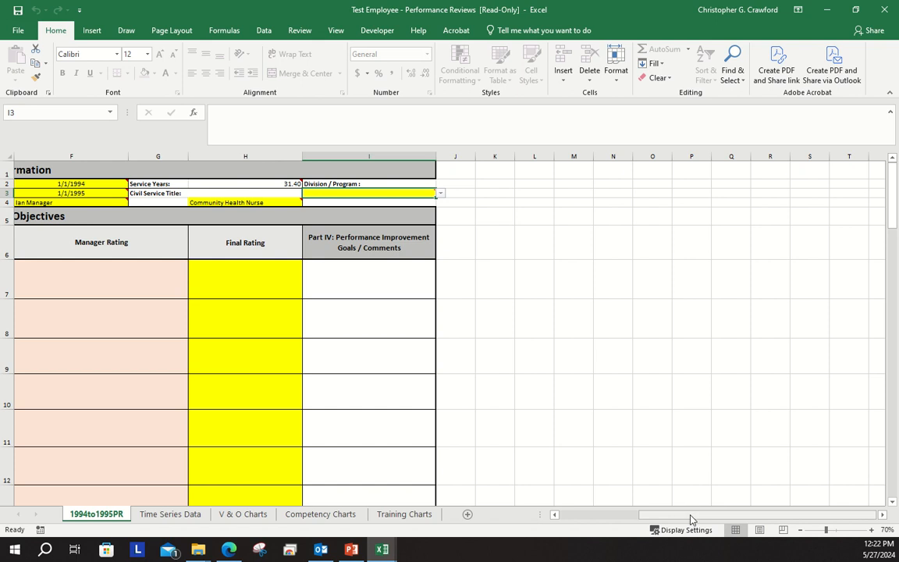
Examine the position-specific competencies in Part III and the Division / Program and Part IV areas of the review sheet
{"action": "left_click_drag", "start_coordinate": [690, 519], "coordinate": [605, 519]}
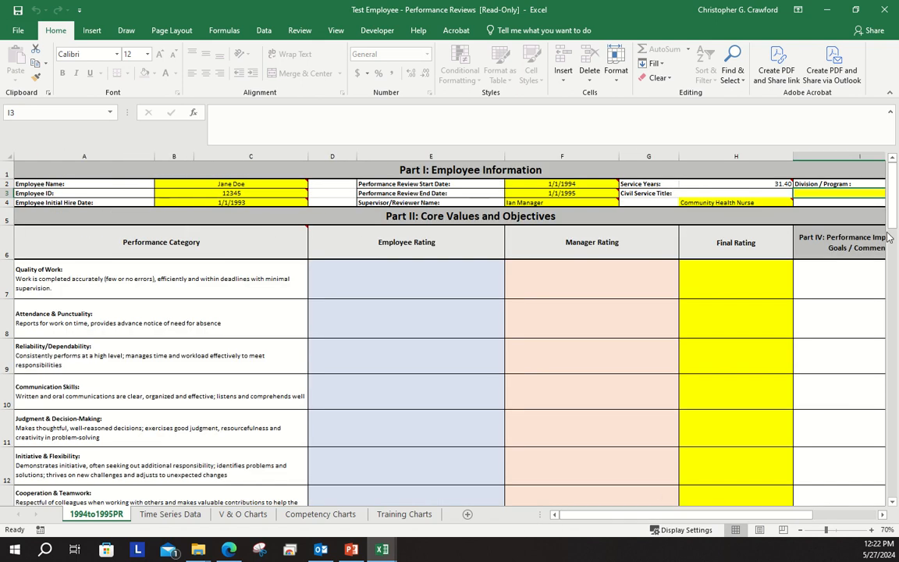
{"action": "left_click_drag", "start_coordinate": [895, 207], "coordinate": [883, 238]}
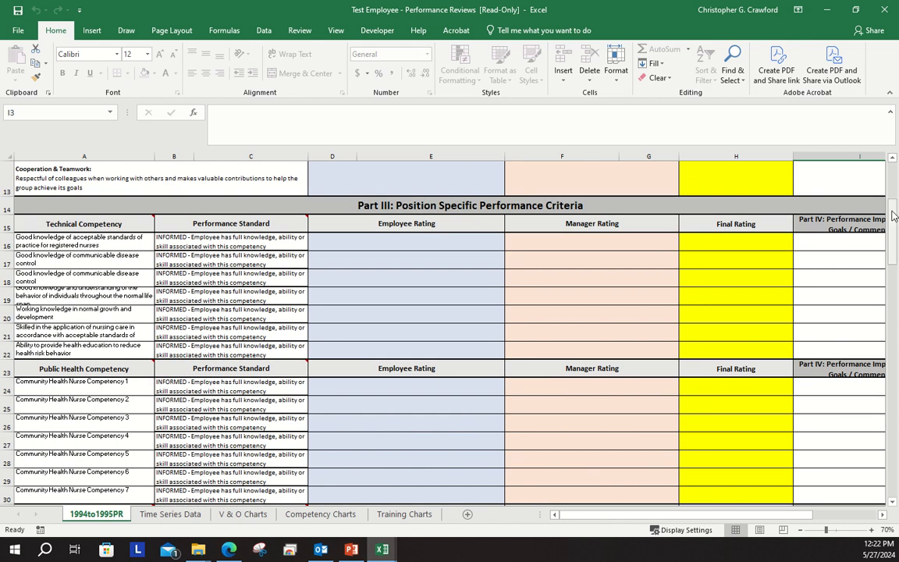
{"action": "left_click_drag", "start_coordinate": [889, 219], "coordinate": [894, 182]}
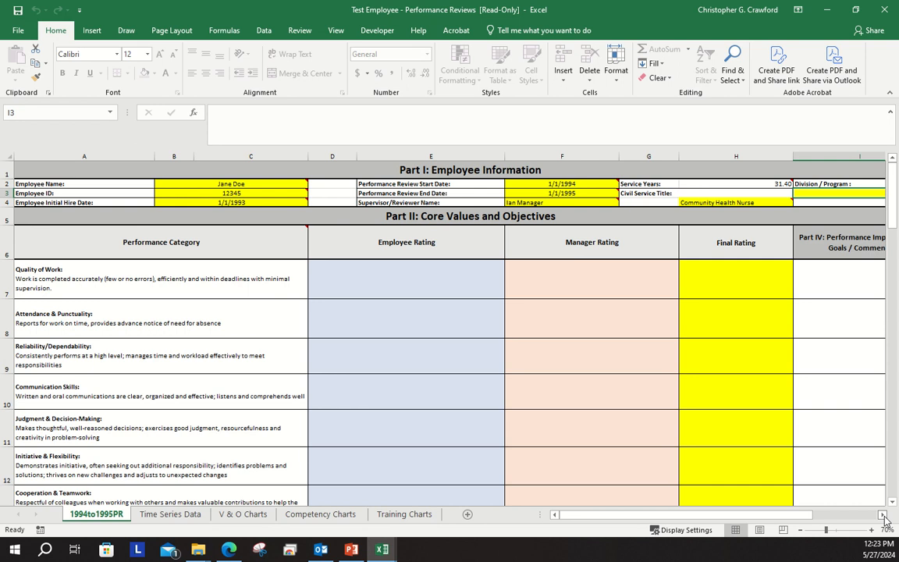
{"action": "left_click_drag", "start_coordinate": [784, 519], "coordinate": [803, 520]}
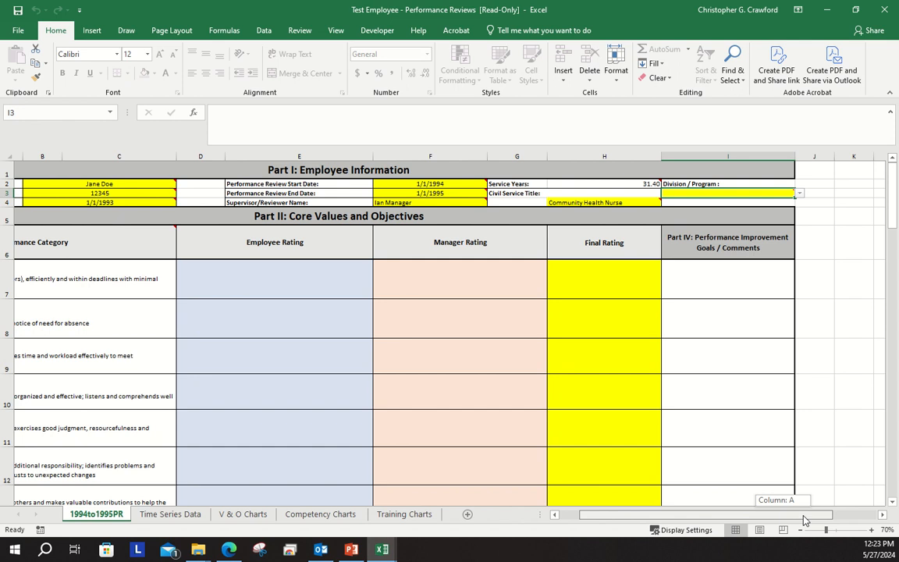
{"action": "left_click_drag", "start_coordinate": [804, 519], "coordinate": [783, 523]}
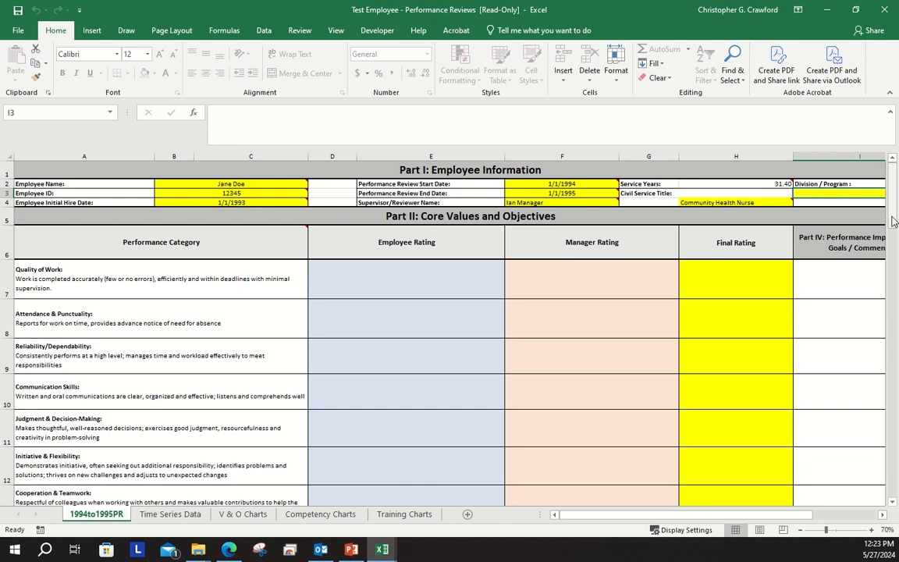
{"action": "left_click_drag", "start_coordinate": [894, 221], "coordinate": [894, 221]}
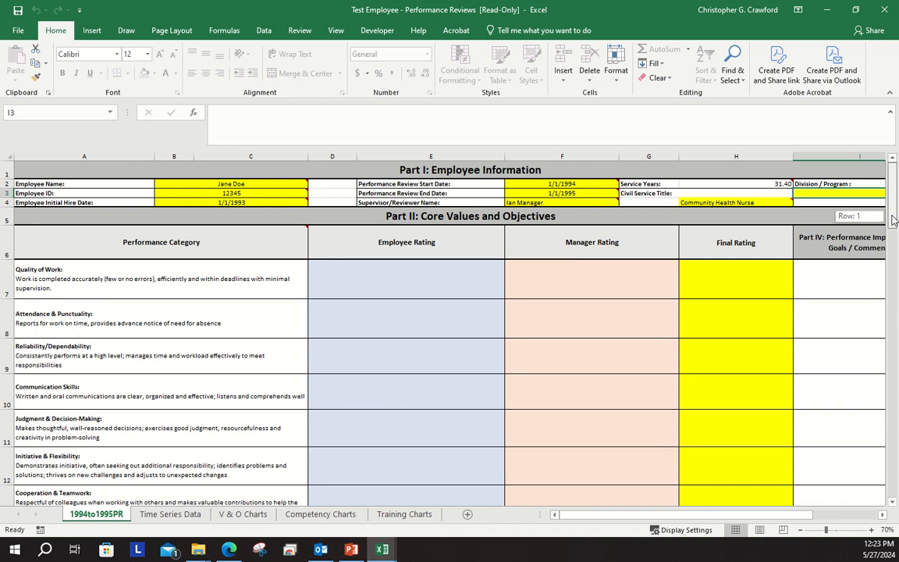
{"action": "left_click_drag", "start_coordinate": [893, 220], "coordinate": [894, 220]}
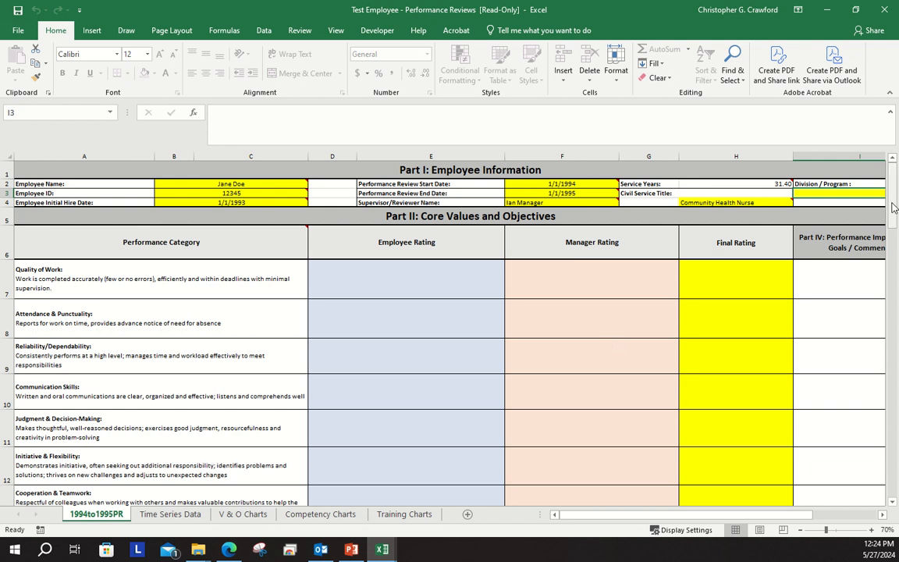
Set the Final Rating to Meets expectations for Quality of Work and Attendance & Punctuality, and Needs improvement for Reliability/Dependability
{"action": "left_click_drag", "start_coordinate": [895, 201], "coordinate": [892, 212]}
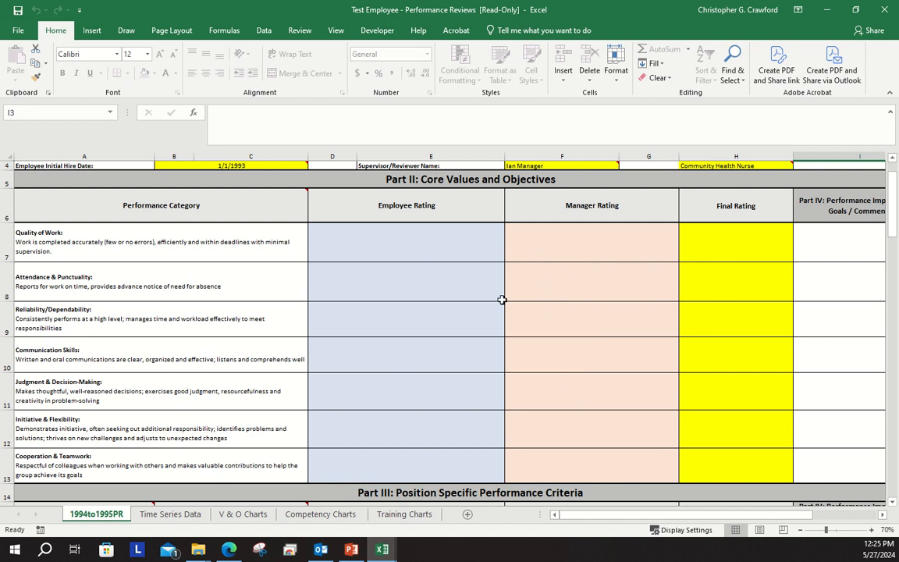
{"action": "left_click", "coordinate": [754, 242]}
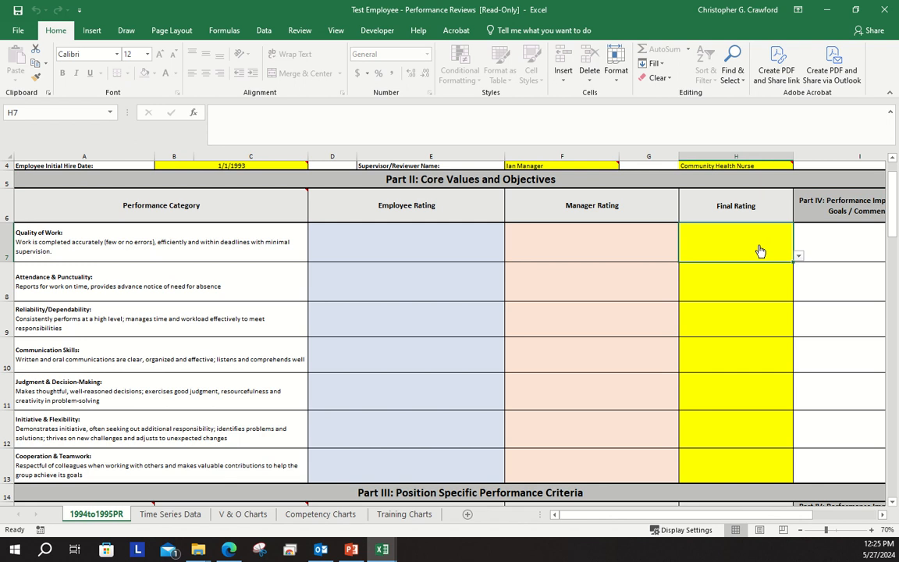
{"action": "left_click", "coordinate": [797, 254]}
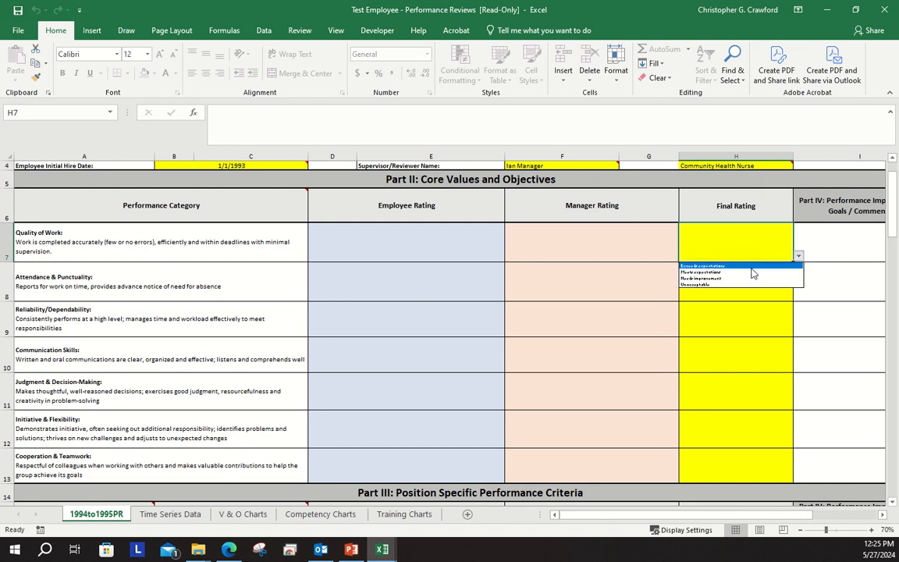
{"action": "left_click", "coordinate": [752, 272]}
{"action": "left_click", "coordinate": [780, 291]}
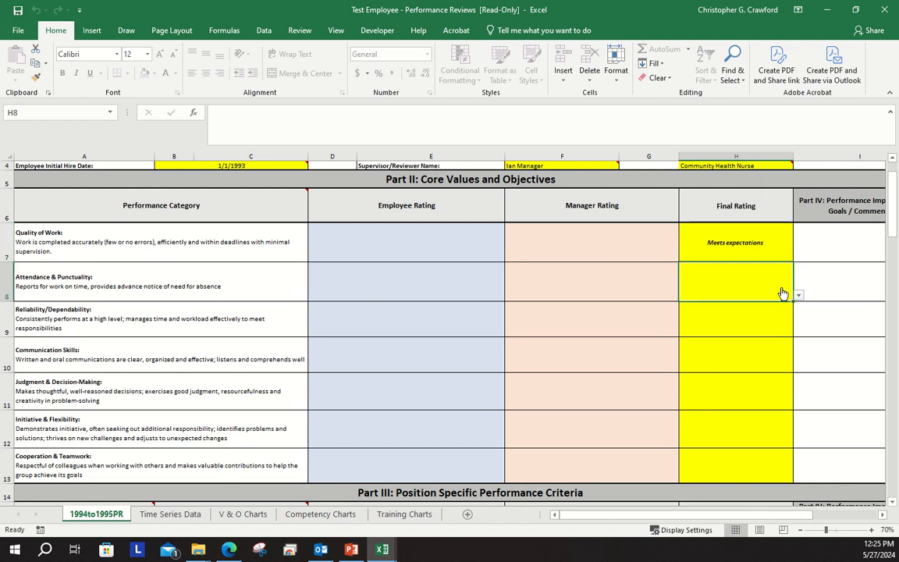
{"action": "left_click", "coordinate": [797, 295]}
{"action": "left_click", "coordinate": [702, 312]}
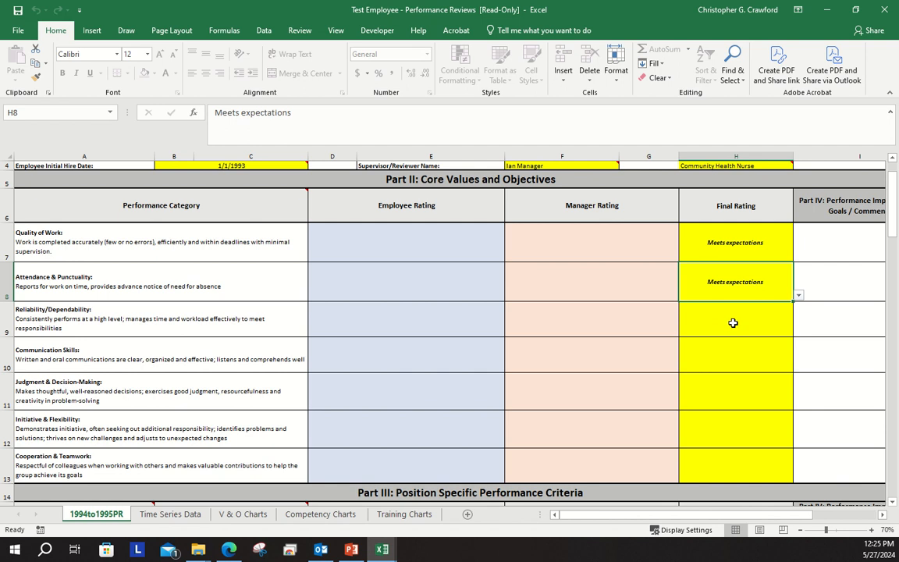
{"action": "left_click", "coordinate": [778, 335]}
{"action": "left_click", "coordinate": [797, 330]}
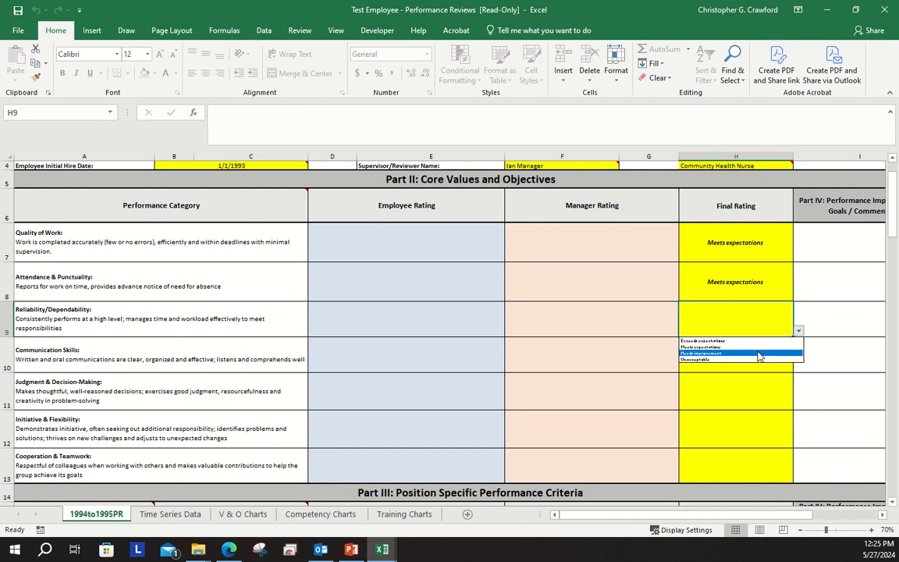
{"action": "left_click", "coordinate": [757, 357]}
Copy the first three Final Ratings into Communication Skills, Judgment & Decision-Making, and Initiative & Flexibility
{"action": "left_click_drag", "start_coordinate": [748, 245], "coordinate": [743, 317]}
{"action": "right_click", "coordinate": [743, 317]}
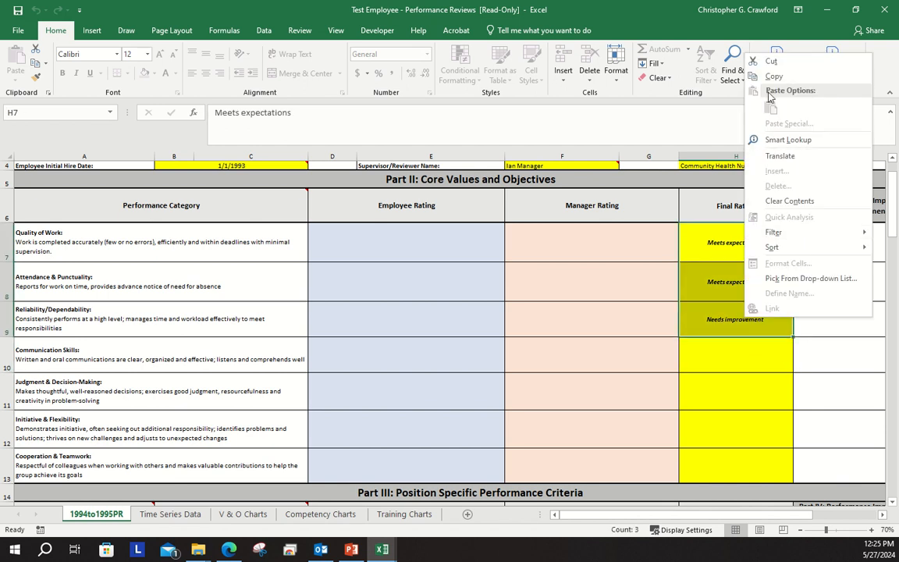
{"action": "left_click", "coordinate": [774, 79]}
{"action": "left_click", "coordinate": [731, 355]}
{"action": "right_click", "coordinate": [732, 355]}
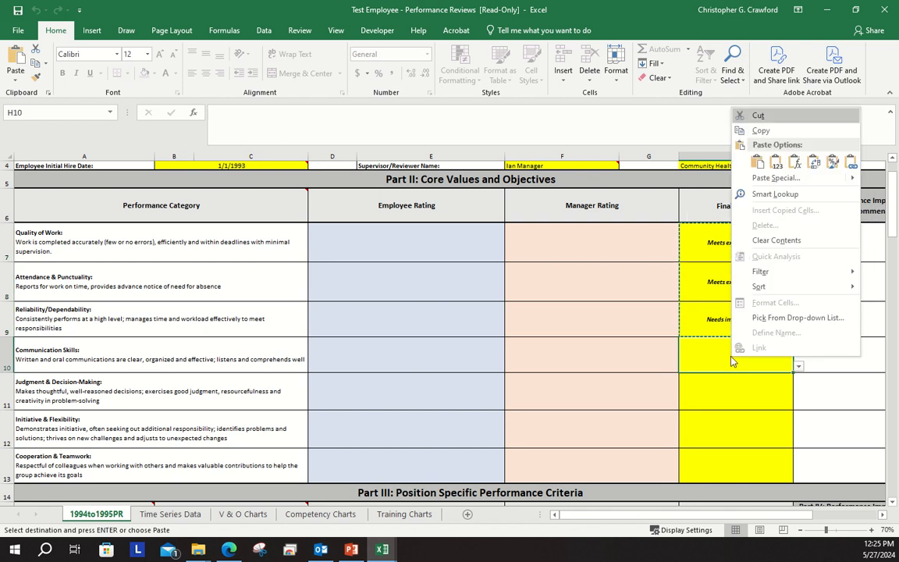
{"action": "left_click", "coordinate": [756, 161]}
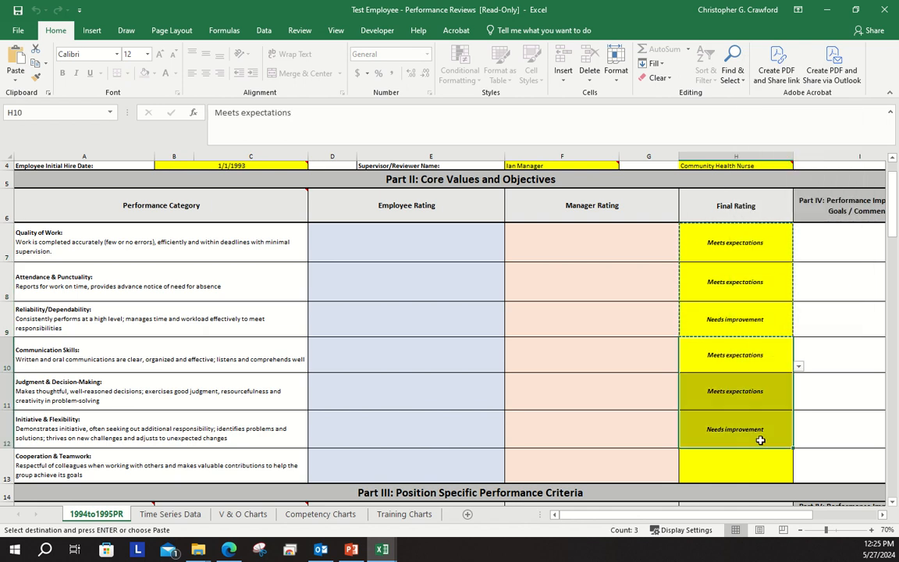
Set the Final Rating for Cooperation & Teamwork to Exceeds expectations
{"action": "left_click", "coordinate": [753, 469]}
{"action": "left_click", "coordinate": [797, 477]}
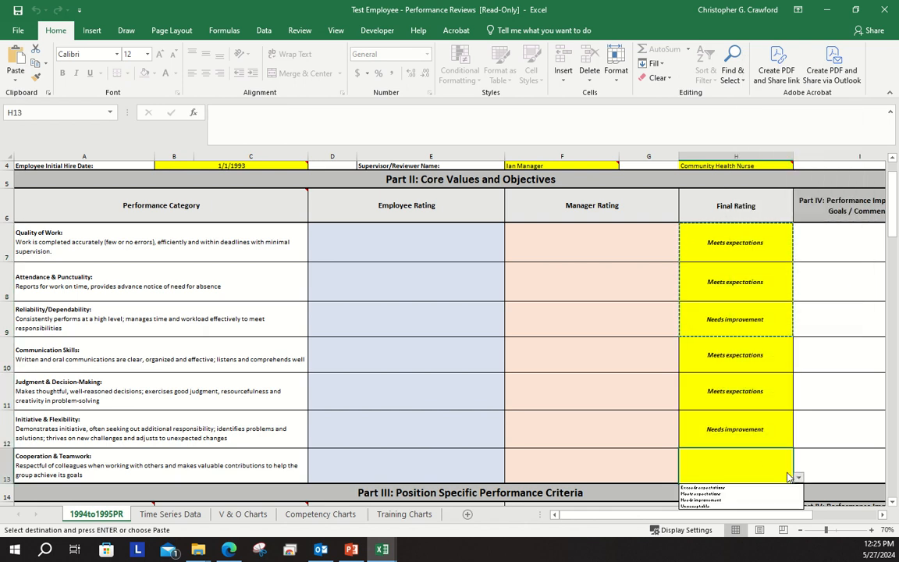
{"action": "left_click", "coordinate": [745, 488]}
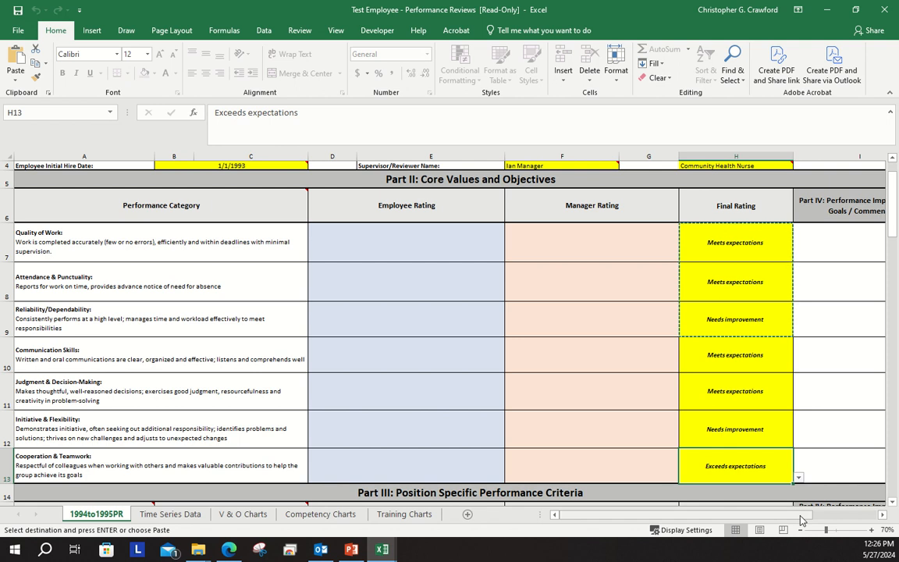
Examine the Part IV comments column, the Part III performance standards, and the Final Rating choices for the first technical competency
{"action": "scroll", "coordinate": [804, 521], "scroll_direction": "right", "scroll_amount": 3}
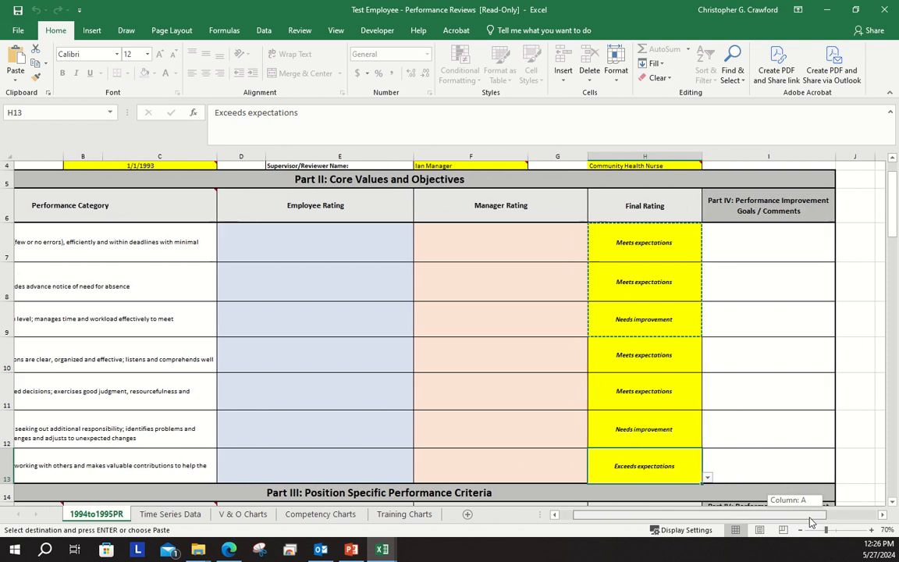
{"action": "scroll", "coordinate": [811, 521], "scroll_direction": "right", "scroll_amount": 2}
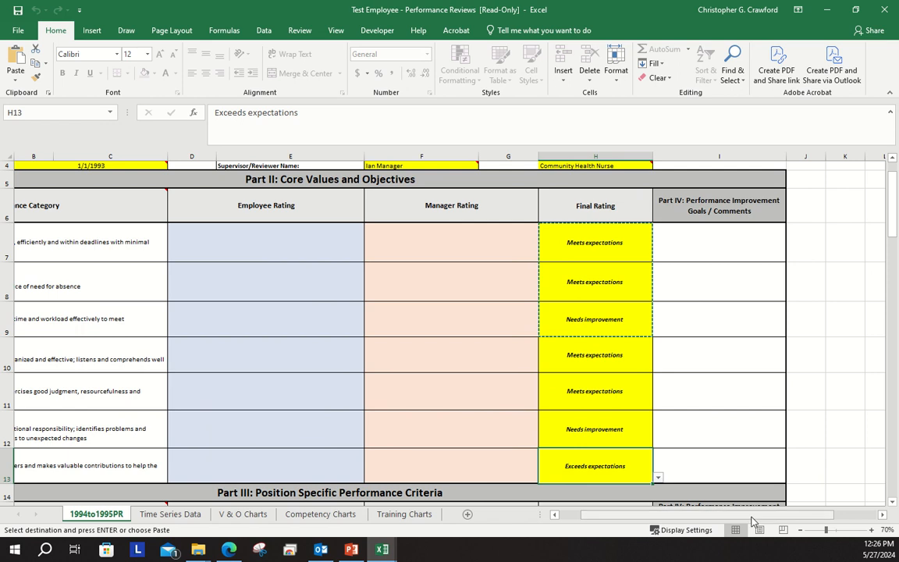
{"action": "left_click_drag", "start_coordinate": [753, 515], "coordinate": [712, 522]}
{"action": "scroll", "coordinate": [894, 503], "scroll_direction": "down", "scroll_amount": 2}
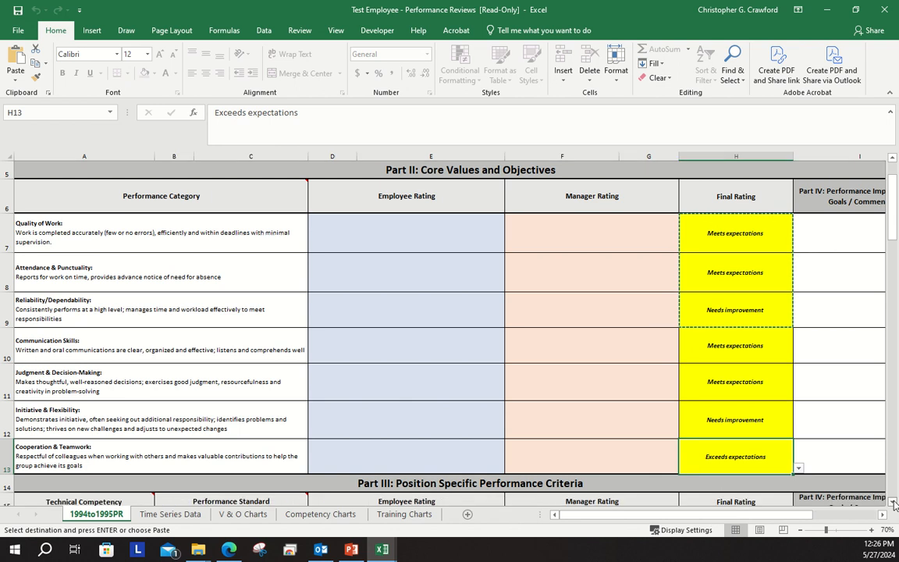
{"action": "left_click", "coordinate": [894, 503]}
{"action": "left_click", "coordinate": [894, 503]}
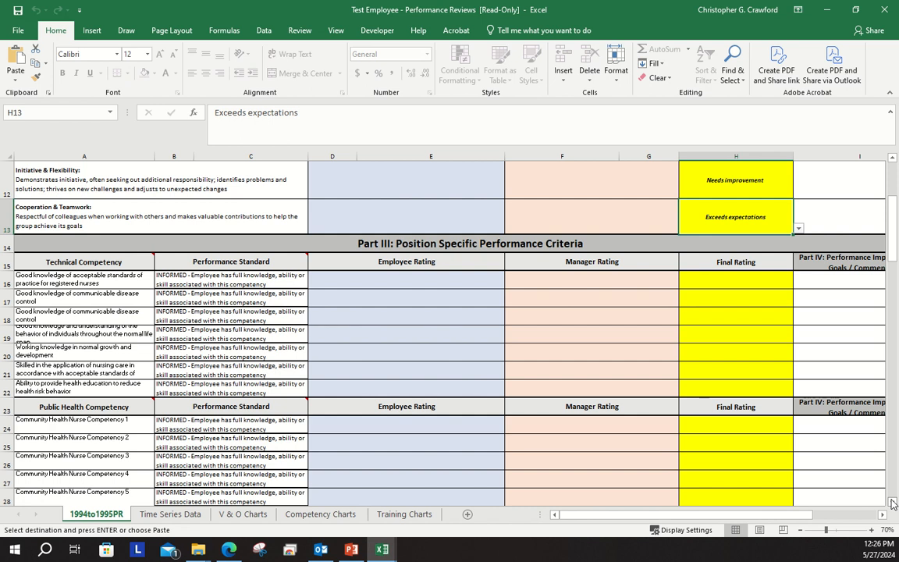
{"action": "left_click", "coordinate": [893, 503]}
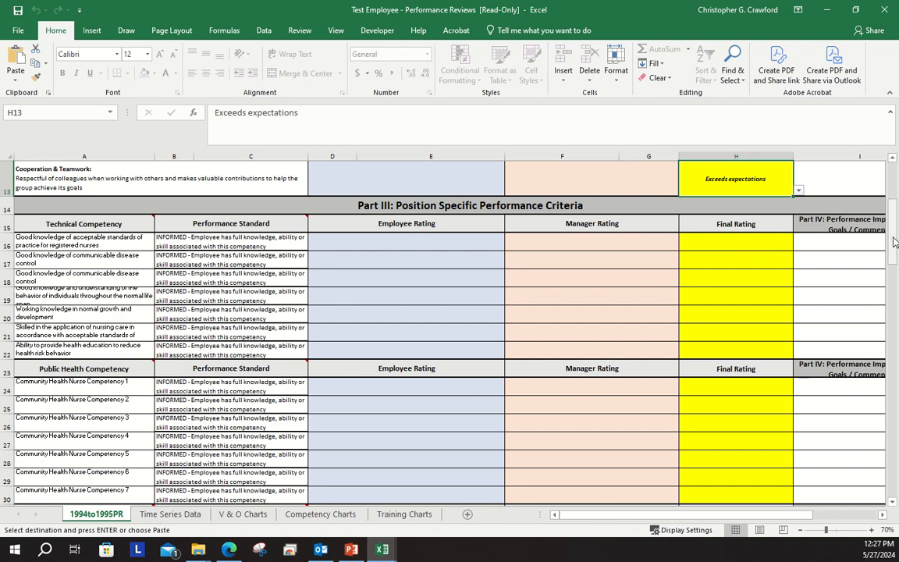
{"action": "left_click", "coordinate": [773, 242]}
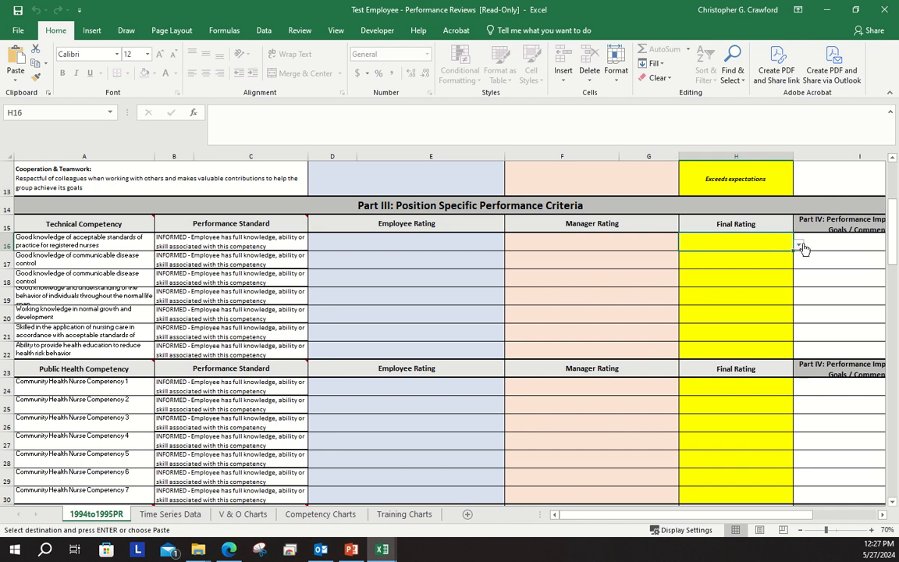
{"action": "left_click", "coordinate": [799, 245]}
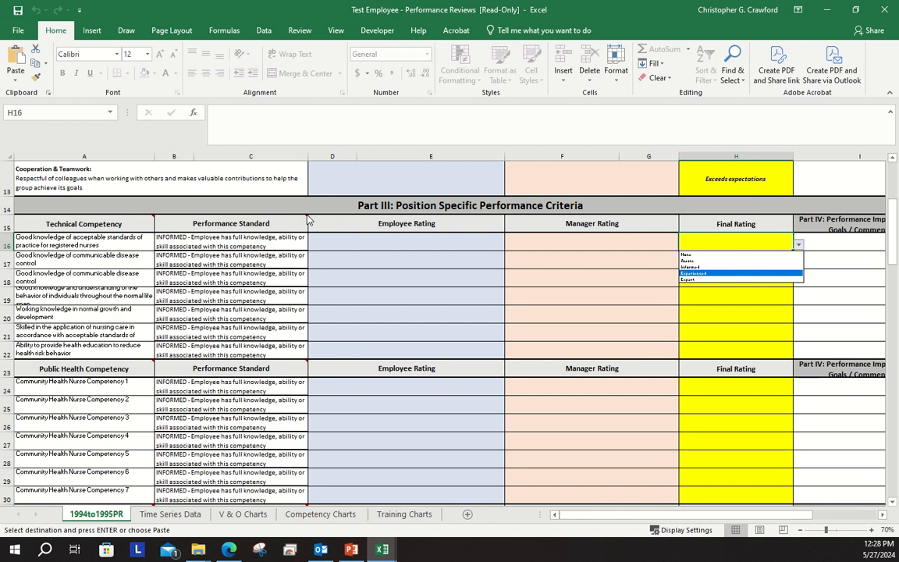
{"action": "key", "text": "Escape"}
{"action": "mouse_move", "coordinate": [308, 216]}
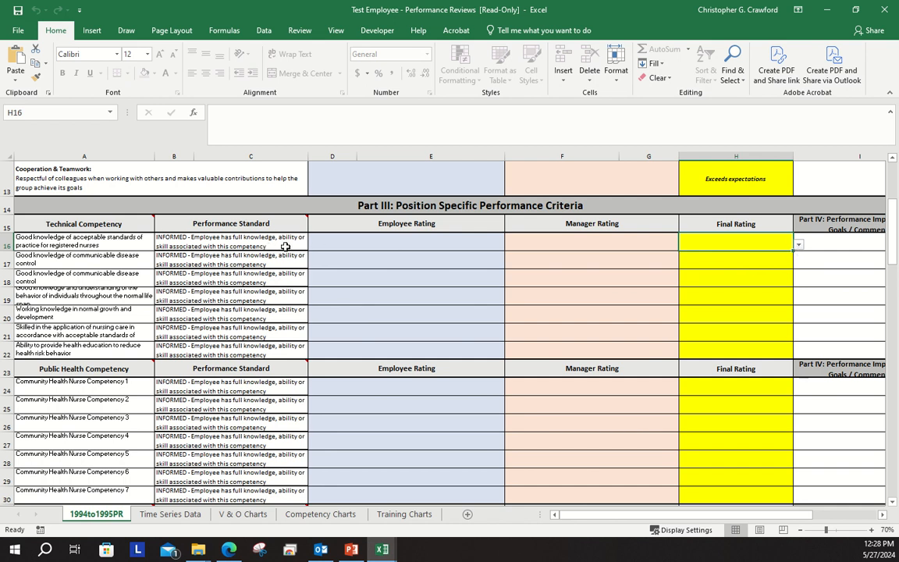
Set the Final Rating to Experienced for the registered nurse practice standards competency and Informed for both communicable disease control competencies
{"action": "left_click", "coordinate": [797, 246]}
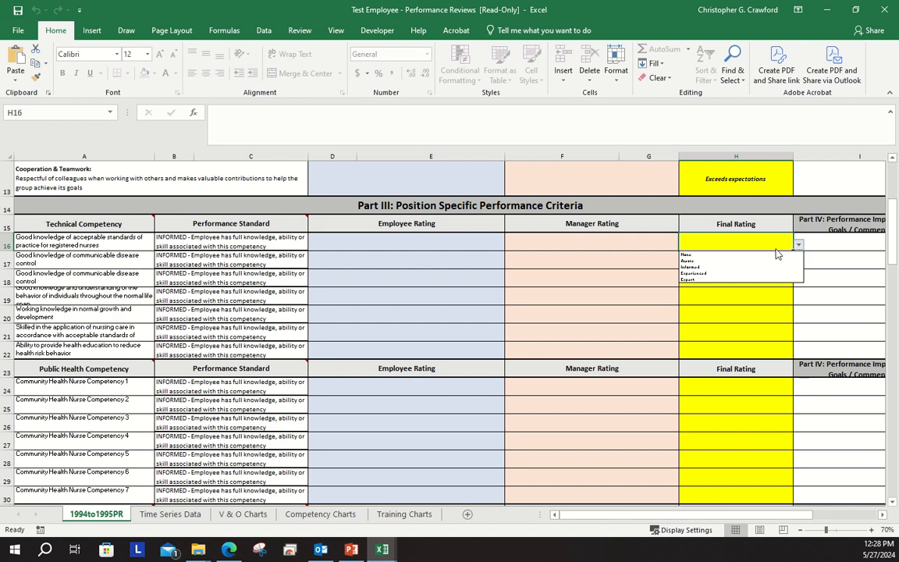
{"action": "left_click", "coordinate": [757, 273]}
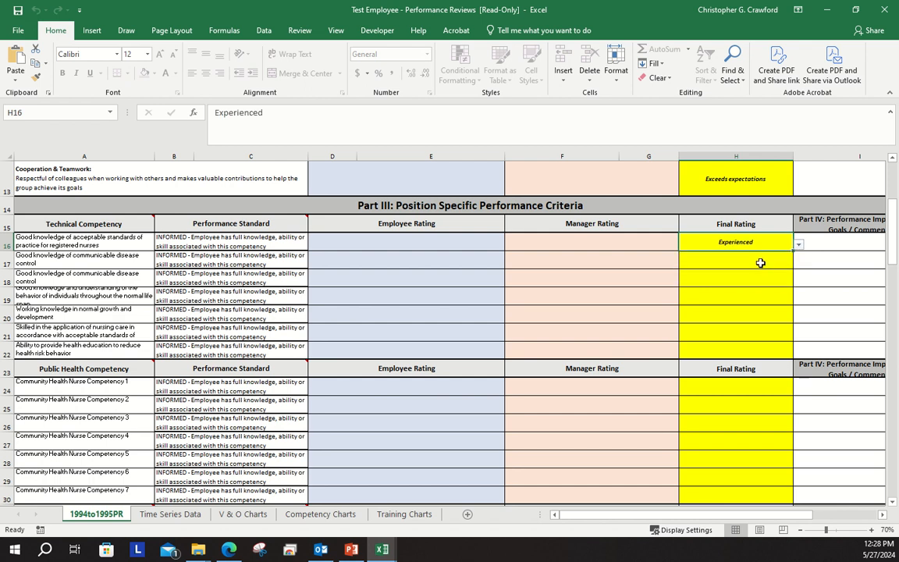
{"action": "left_click", "coordinate": [763, 262]}
{"action": "left_click", "coordinate": [798, 267]}
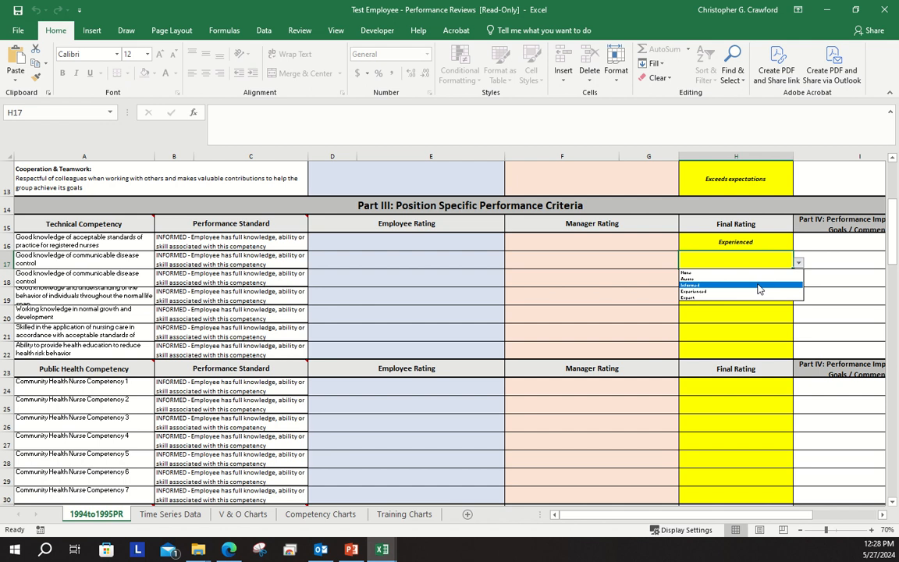
{"action": "left_click", "coordinate": [759, 289]}
{"action": "left_click", "coordinate": [792, 281]}
{"action": "left_click", "coordinate": [795, 281]}
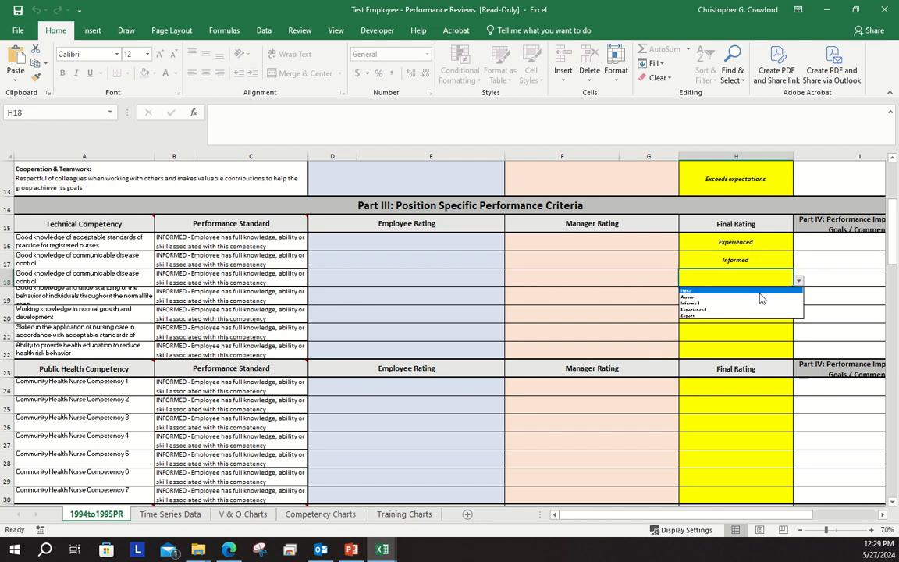
{"action": "left_click", "coordinate": [759, 296]}
Set the Final Rating to Experienced for the behavior of individuals competency and Expert for the normal growth and development competency
{"action": "left_click", "coordinate": [759, 297]}
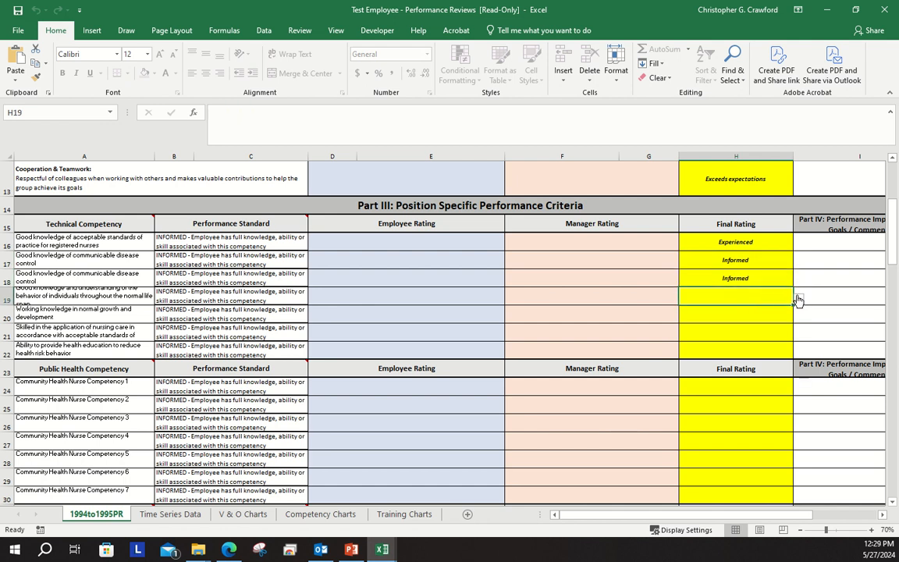
{"action": "left_click", "coordinate": [797, 299]}
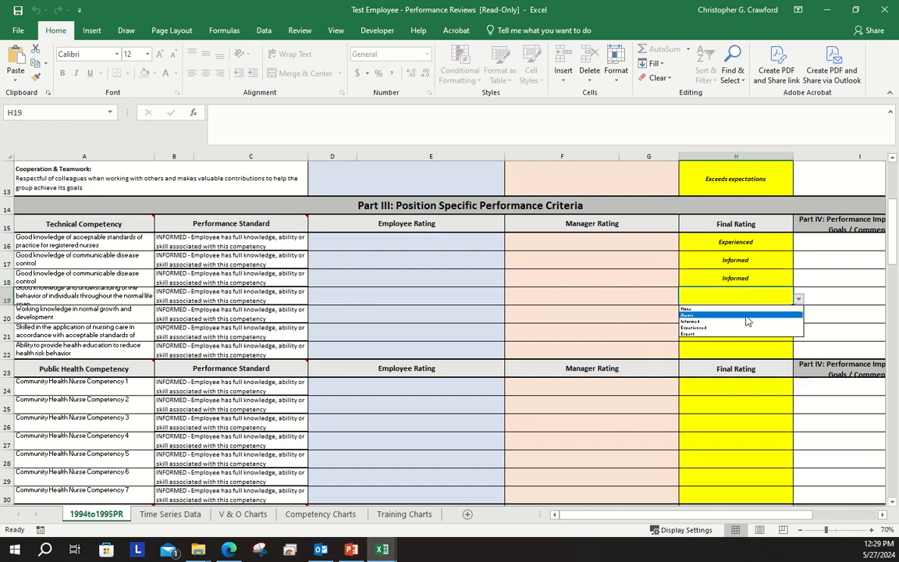
{"action": "left_click", "coordinate": [724, 328]}
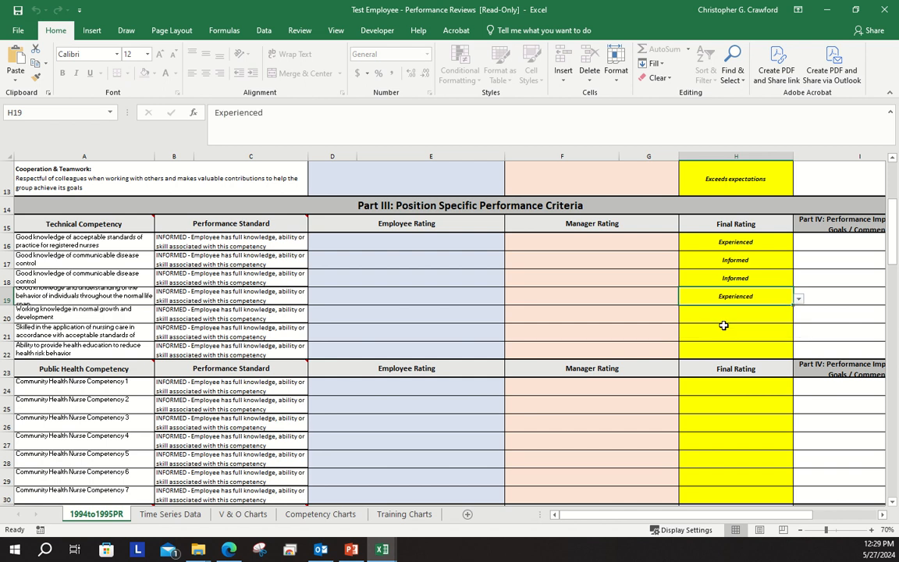
{"action": "left_click", "coordinate": [784, 318]}
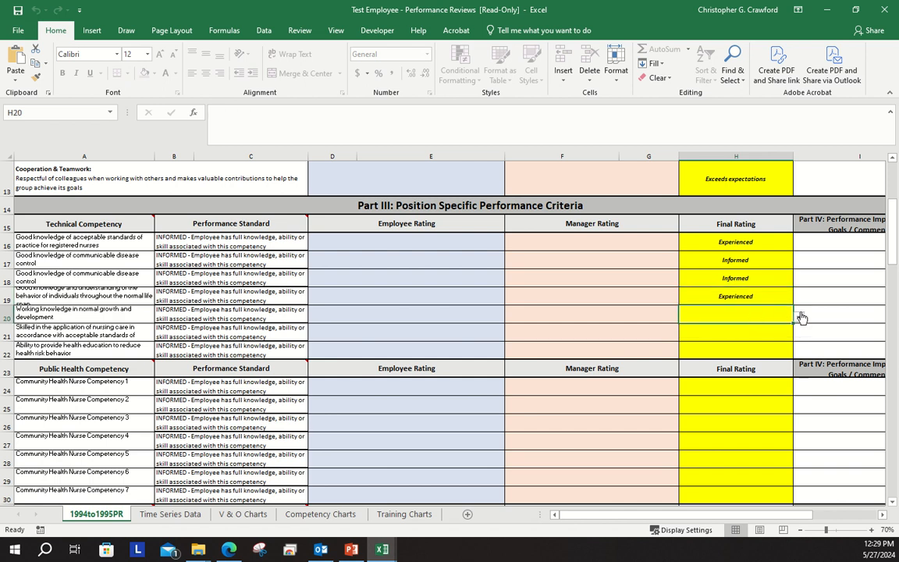
{"action": "left_click", "coordinate": [798, 316]}
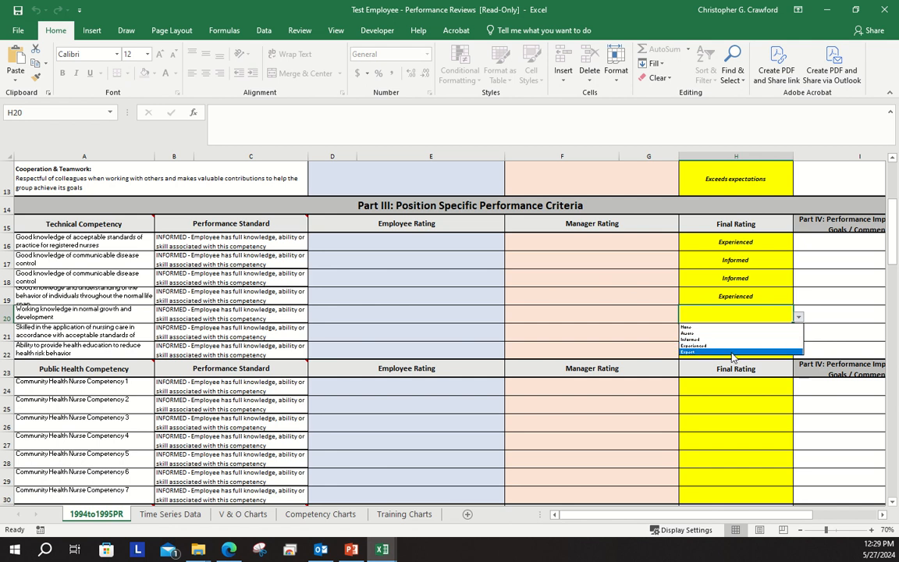
{"action": "left_click", "coordinate": [739, 352]}
Set the Final Rating to None for the application of nursing care competency and Informed for the health education competency
{"action": "left_click", "coordinate": [761, 332]}
{"action": "left_click", "coordinate": [796, 337]}
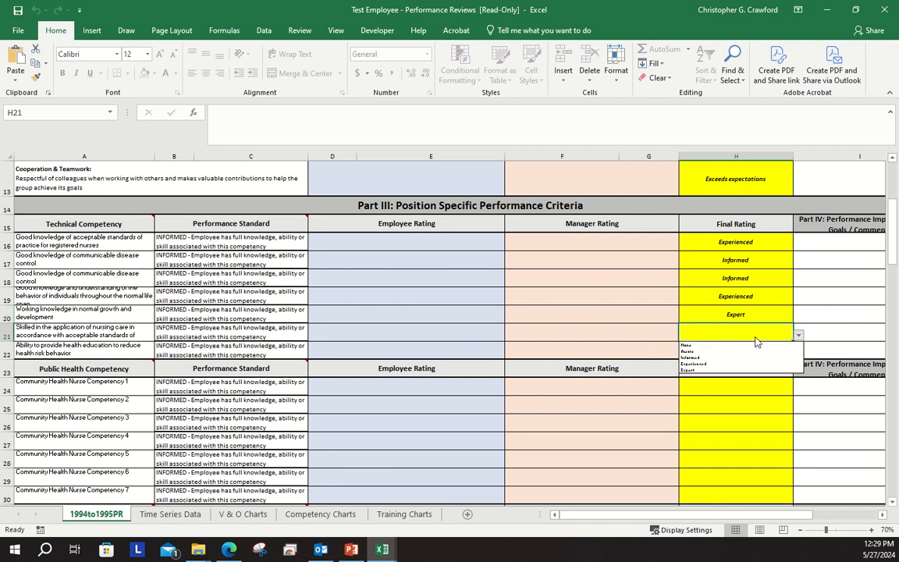
{"action": "left_click", "coordinate": [745, 345]}
{"action": "left_click", "coordinate": [784, 357]}
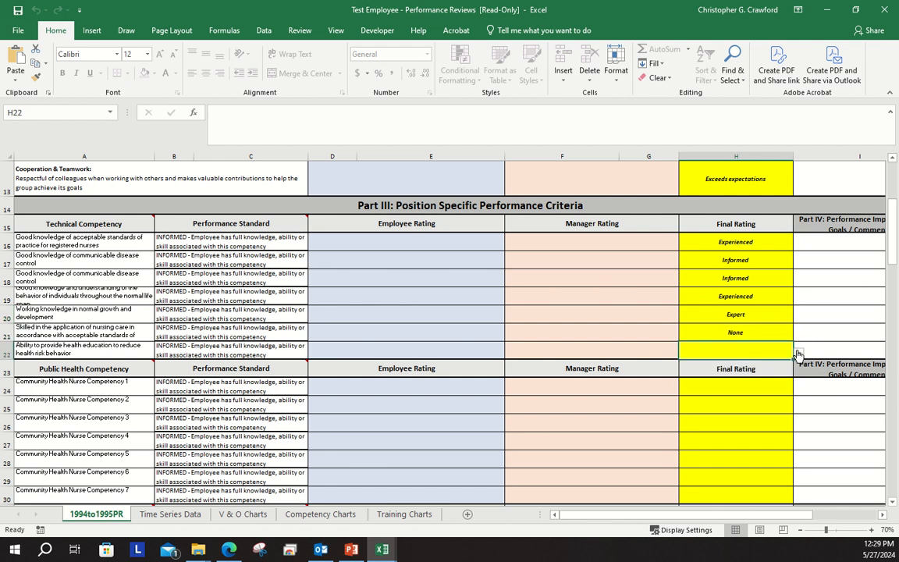
{"action": "left_click", "coordinate": [797, 352]}
{"action": "left_click", "coordinate": [746, 378]}
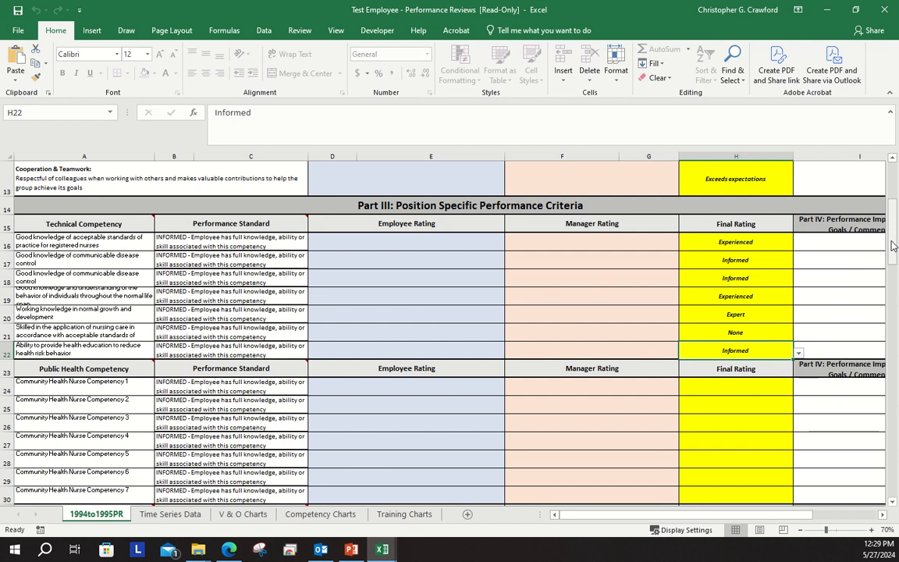
Set the Final Rating to Informed for Community Health Nurse Competency 1 and Experienced for Competency 2
{"action": "left_click_drag", "start_coordinate": [893, 246], "coordinate": [893, 250]}
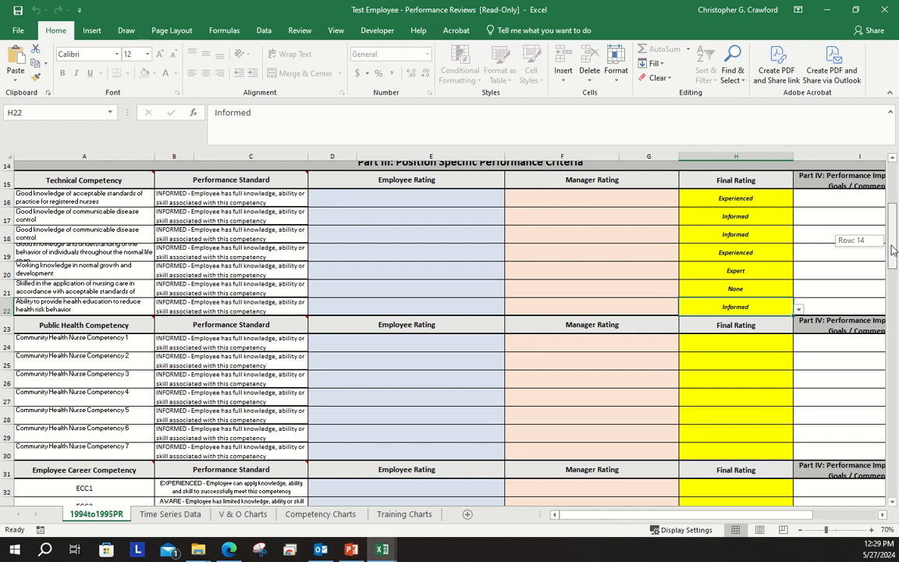
{"action": "left_click_drag", "start_coordinate": [892, 250], "coordinate": [892, 260]}
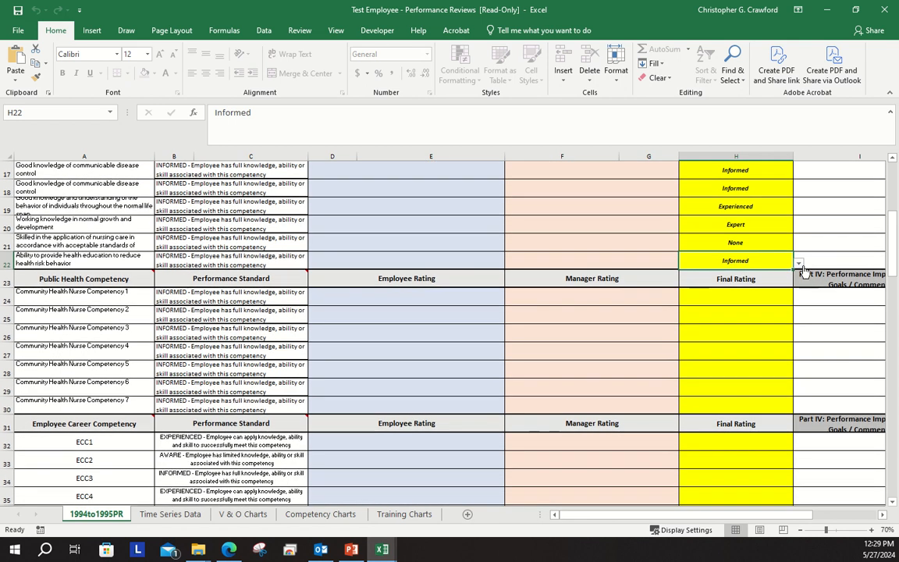
{"action": "left_click", "coordinate": [755, 304]}
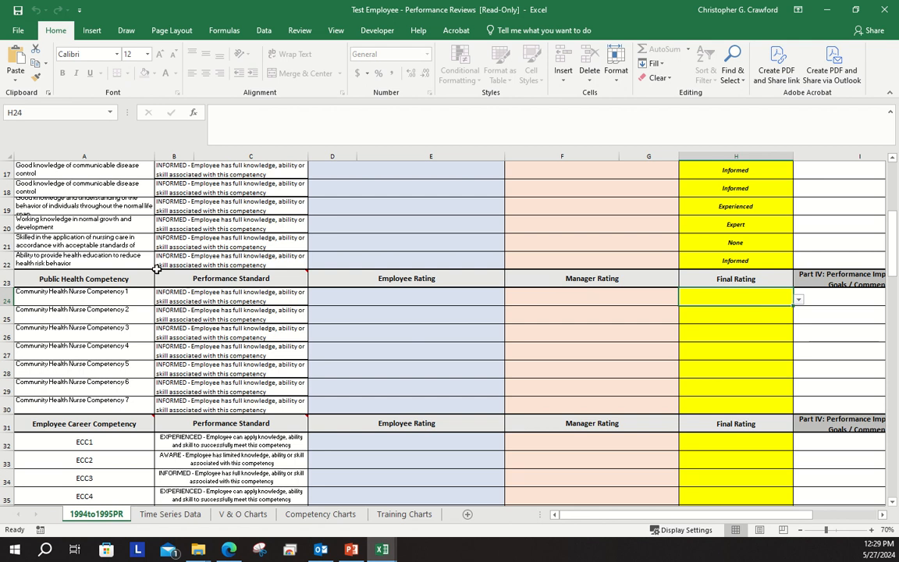
{"action": "mouse_move", "coordinate": [154, 270]}
{"action": "left_click", "coordinate": [798, 301]}
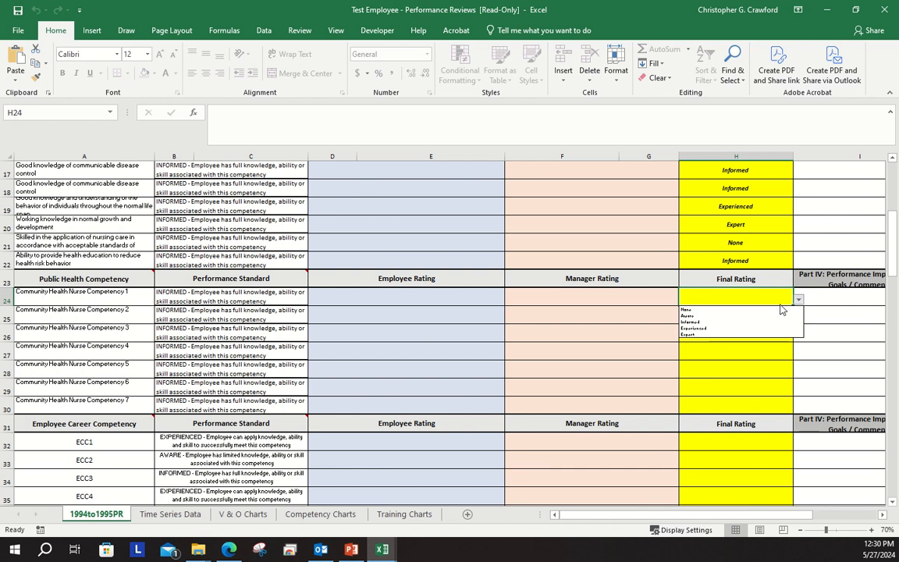
{"action": "left_click", "coordinate": [759, 322]}
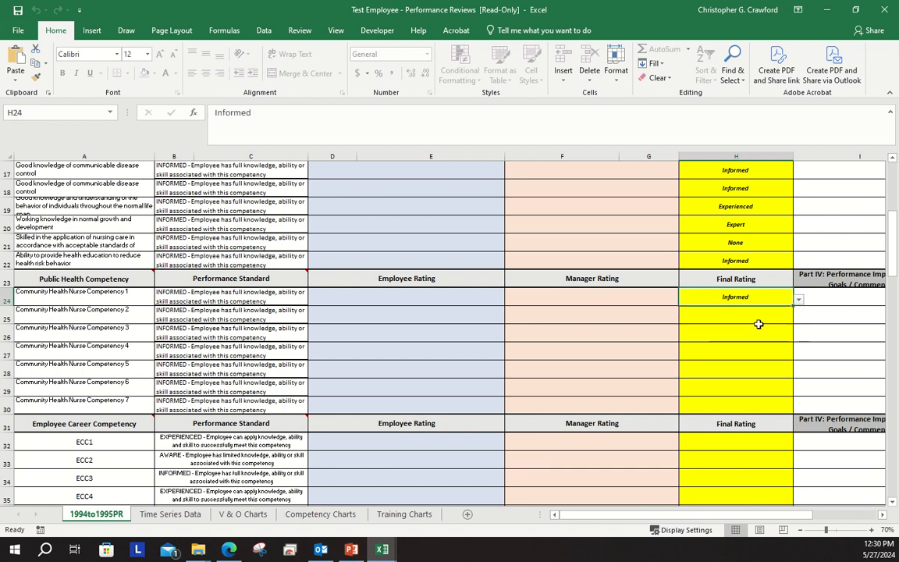
{"action": "left_click", "coordinate": [768, 313]}
{"action": "left_click", "coordinate": [798, 318]}
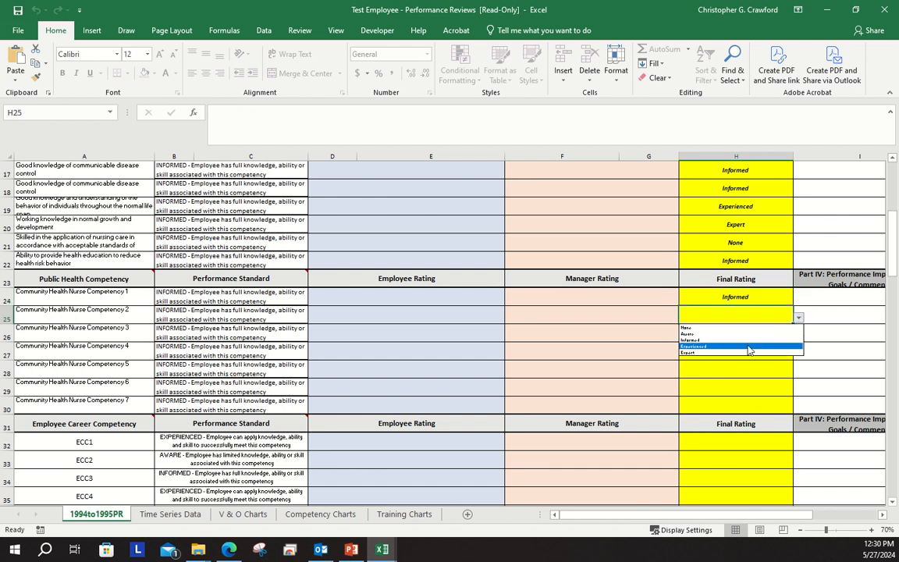
{"action": "left_click", "coordinate": [749, 346]}
Set the Final Rating to Experienced for Community Health Nurse Competency 3 and Aware for Competency 4
{"action": "left_click", "coordinate": [761, 333]}
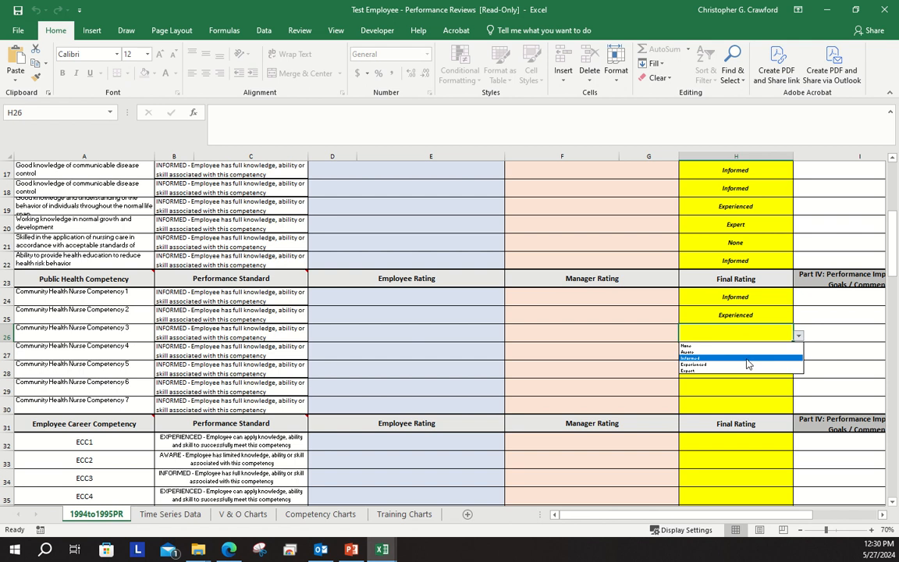
{"action": "left_click", "coordinate": [746, 363]}
{"action": "left_click", "coordinate": [753, 352]}
{"action": "left_click", "coordinate": [799, 355]}
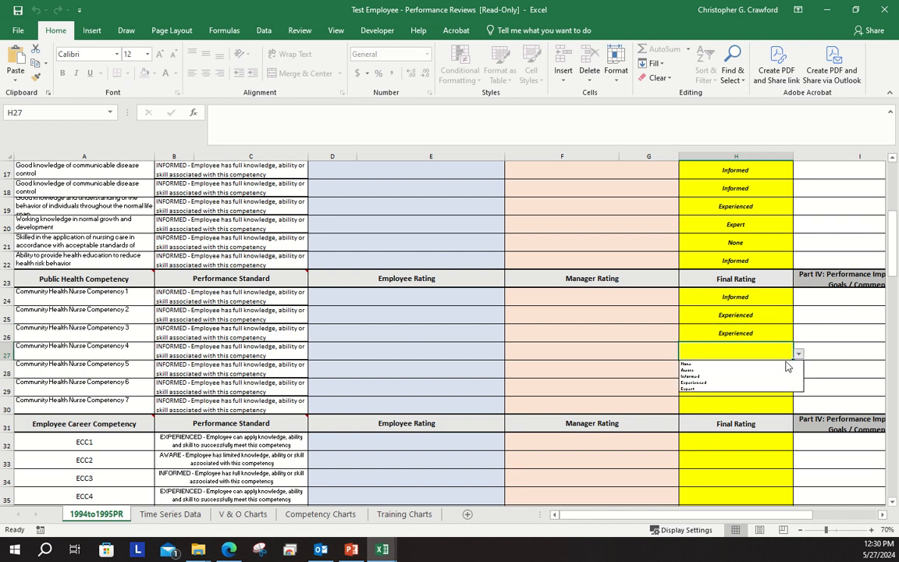
{"action": "left_click", "coordinate": [758, 372]}
Set the Final Rating for Community Health Nurse Competencies 5, 6 and 7 to Informed, Experienced and Expert respectively
{"action": "left_click", "coordinate": [790, 374]}
{"action": "left_click", "coordinate": [798, 373]}
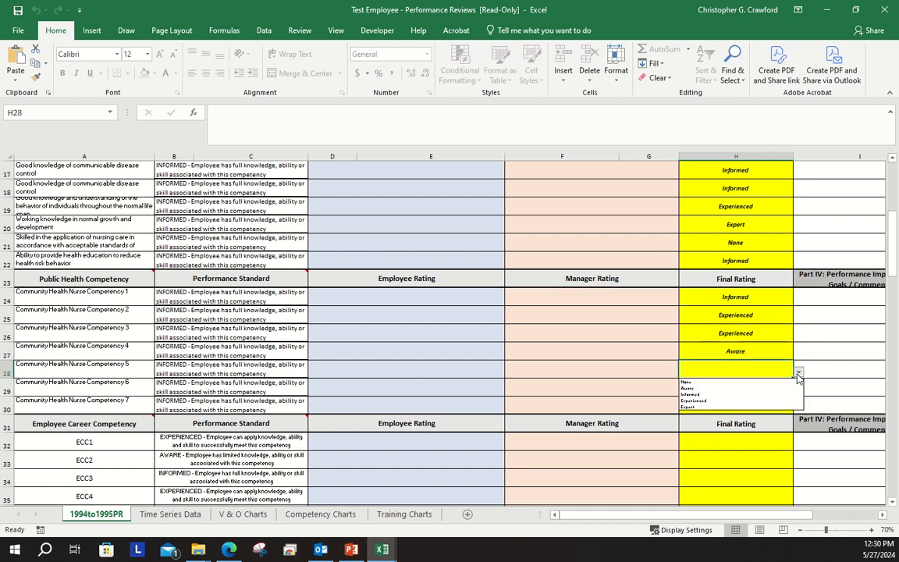
{"action": "left_click", "coordinate": [741, 398]}
{"action": "left_click", "coordinate": [762, 387]}
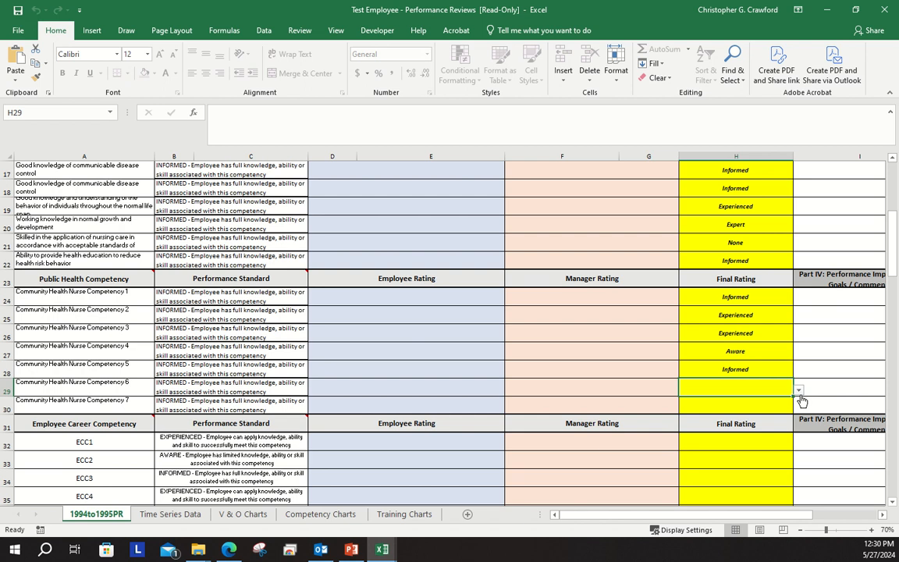
{"action": "left_click", "coordinate": [798, 389]}
{"action": "left_click", "coordinate": [732, 421]}
{"action": "left_click", "coordinate": [752, 411]}
{"action": "left_click", "coordinate": [798, 407]}
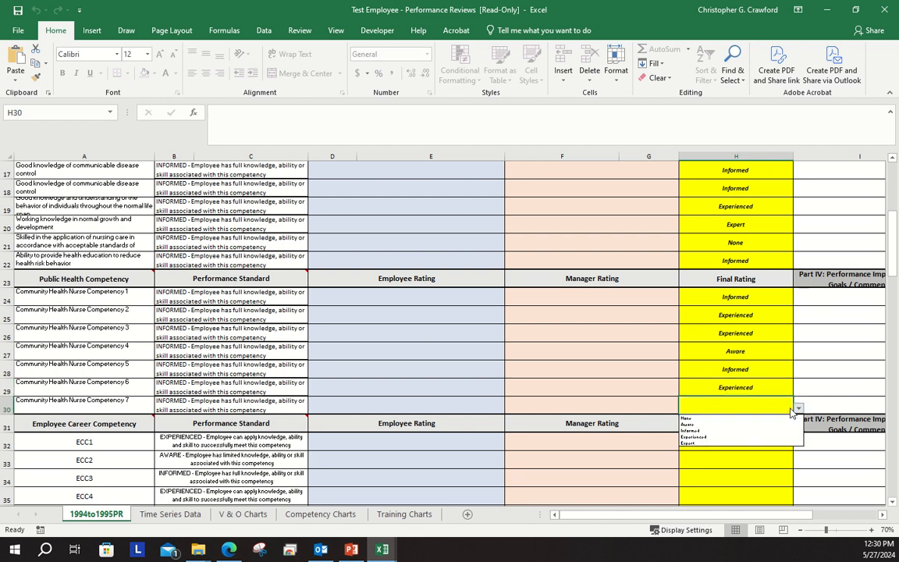
{"action": "left_click", "coordinate": [723, 444]}
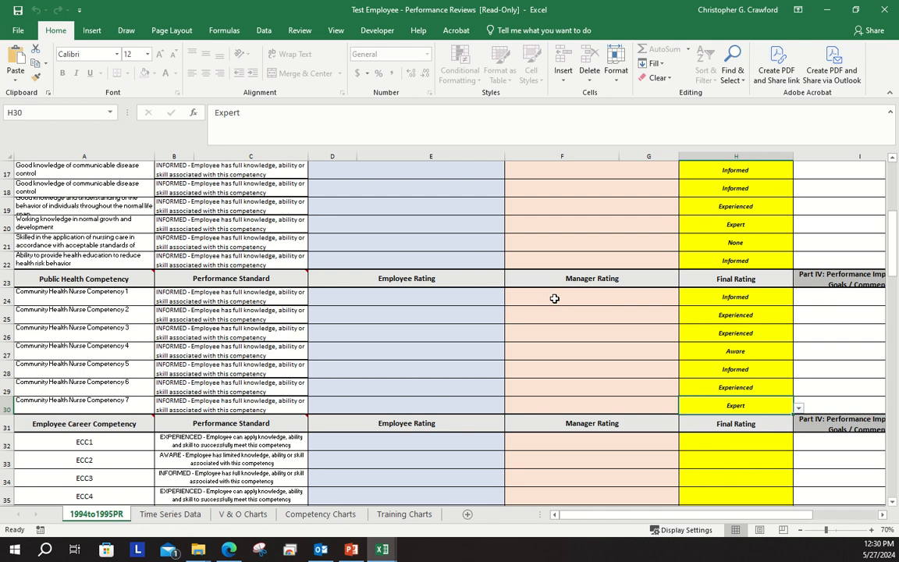
Review the Final Ratings in Parts II and III and the layout of the Employee Career Competency section
{"action": "scroll", "coordinate": [554, 298], "scroll_direction": "down", "scroll_amount": 2}
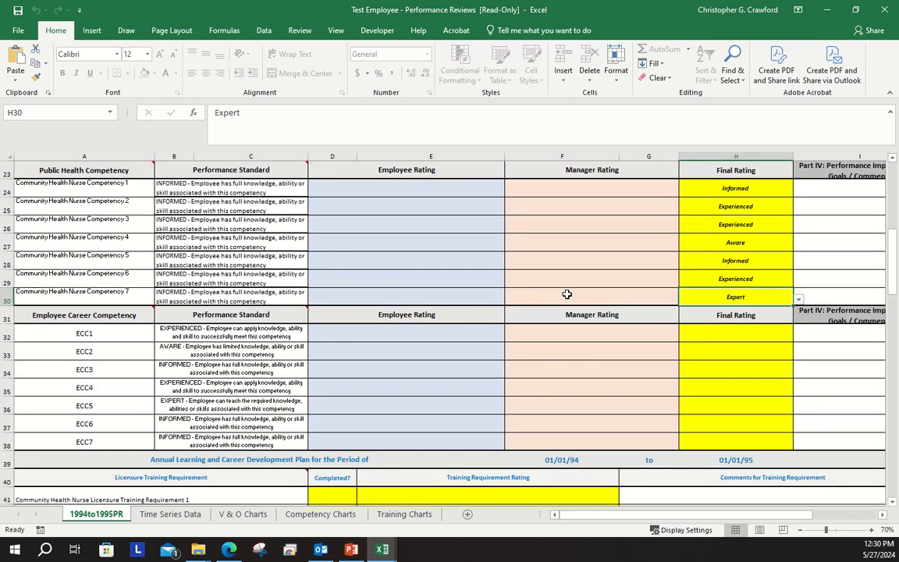
{"action": "scroll", "coordinate": [566, 294], "scroll_direction": "up", "scroll_amount": 1}
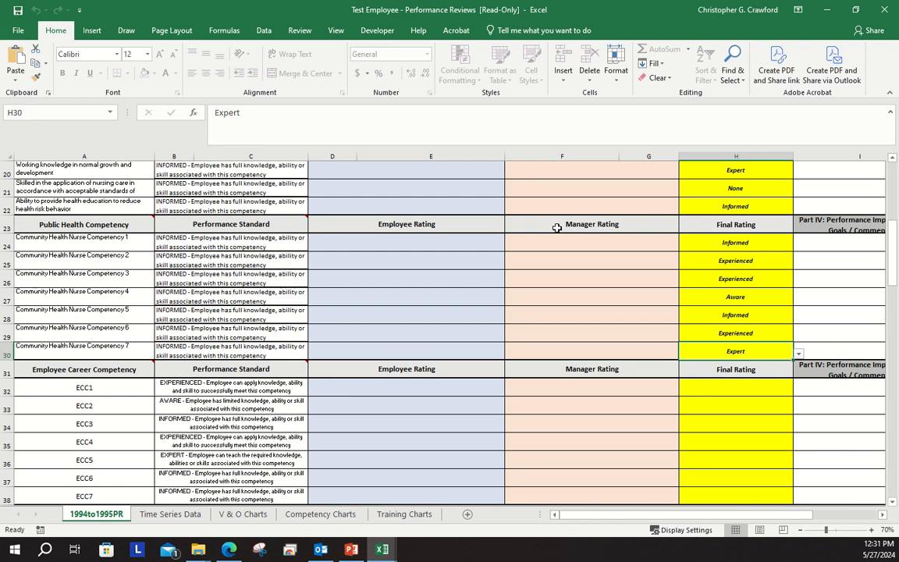
{"action": "scroll", "coordinate": [467, 250], "scroll_direction": "up", "scroll_amount": 4}
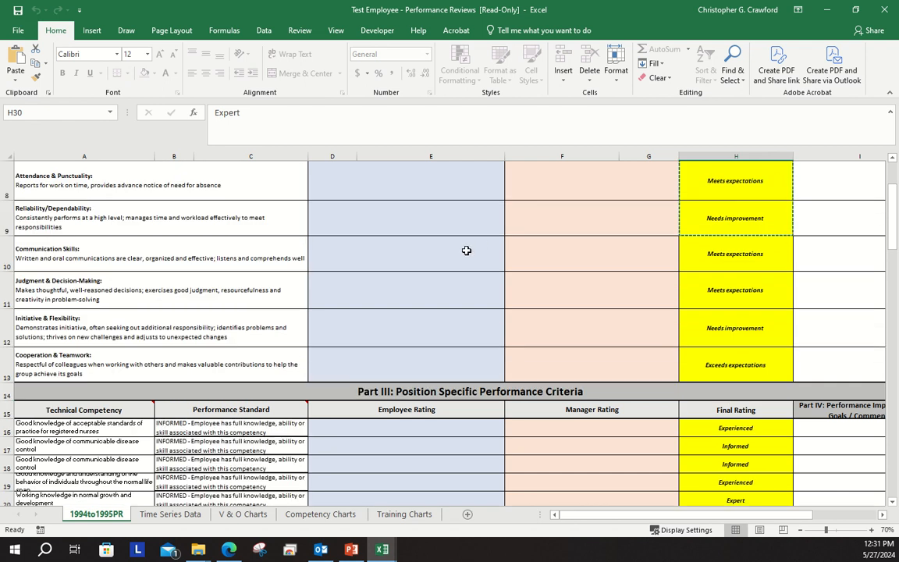
{"action": "scroll", "coordinate": [466, 251], "scroll_direction": "down", "scroll_amount": 2}
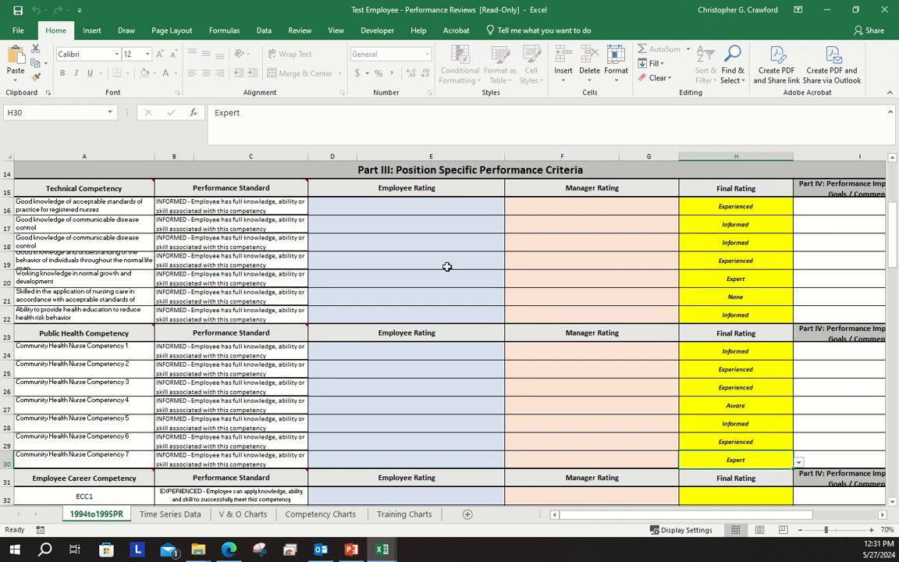
{"action": "scroll", "coordinate": [447, 267], "scroll_direction": "down", "scroll_amount": 1}
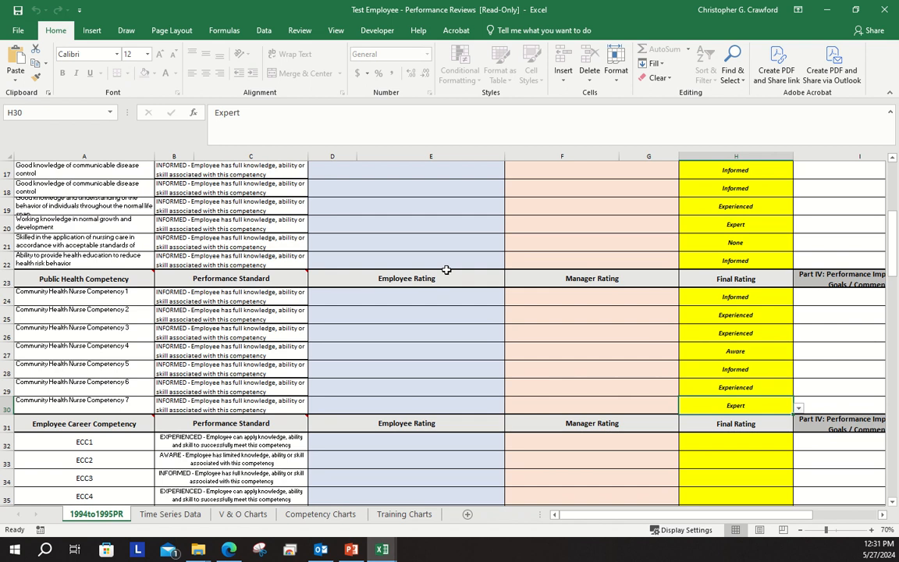
{"action": "scroll", "coordinate": [446, 269], "scroll_direction": "up", "scroll_amount": 1}
{"action": "scroll", "coordinate": [447, 269], "scroll_direction": "down", "scroll_amount": 2}
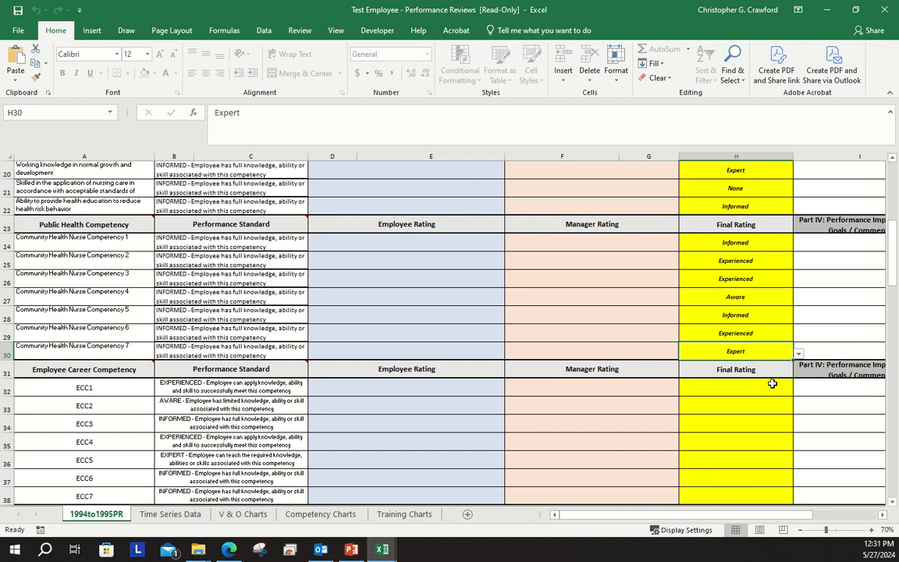
{"action": "scroll", "coordinate": [742, 403], "scroll_direction": "down", "scroll_amount": 1}
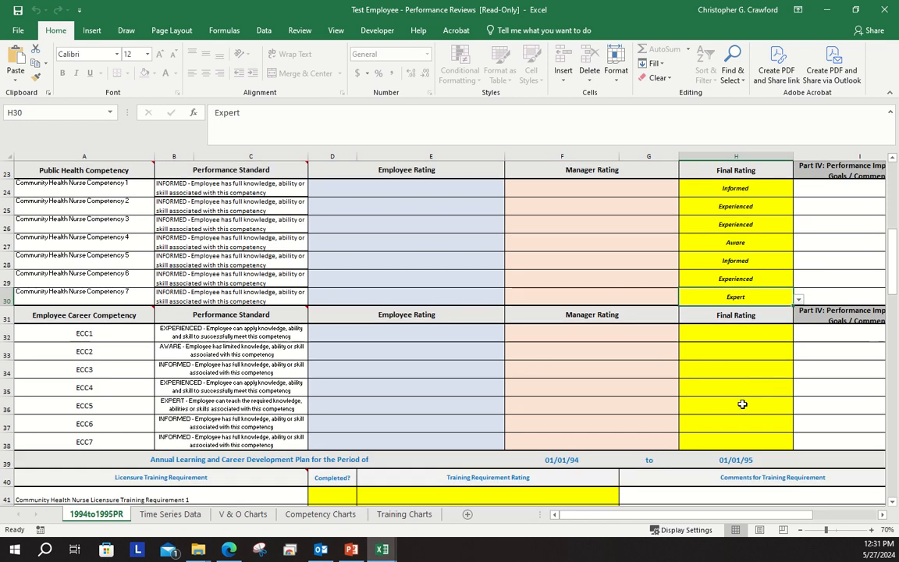
Set the Final Rating to Informed for Employee Career Competency ECC1 and Experienced for ECC2
{"action": "left_click", "coordinate": [732, 335]}
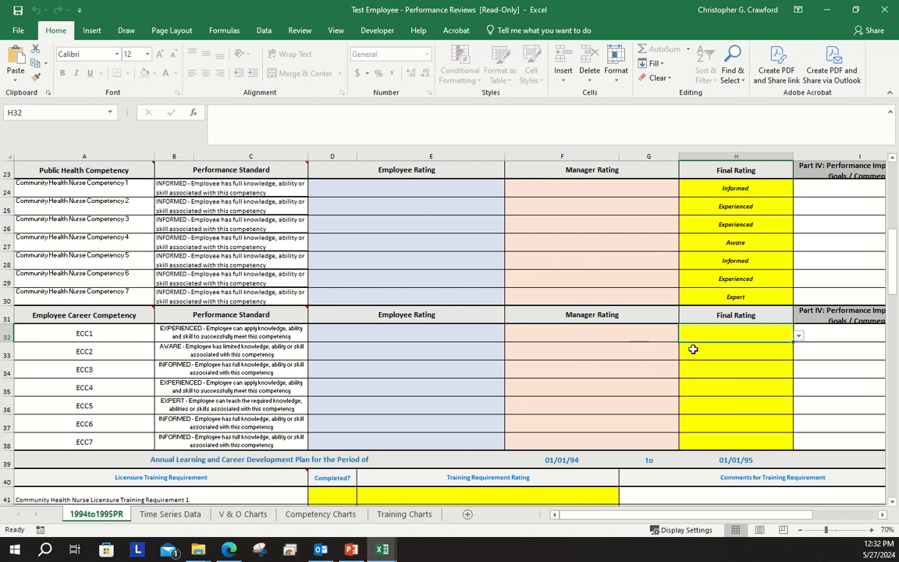
{"action": "left_click", "coordinate": [800, 337]}
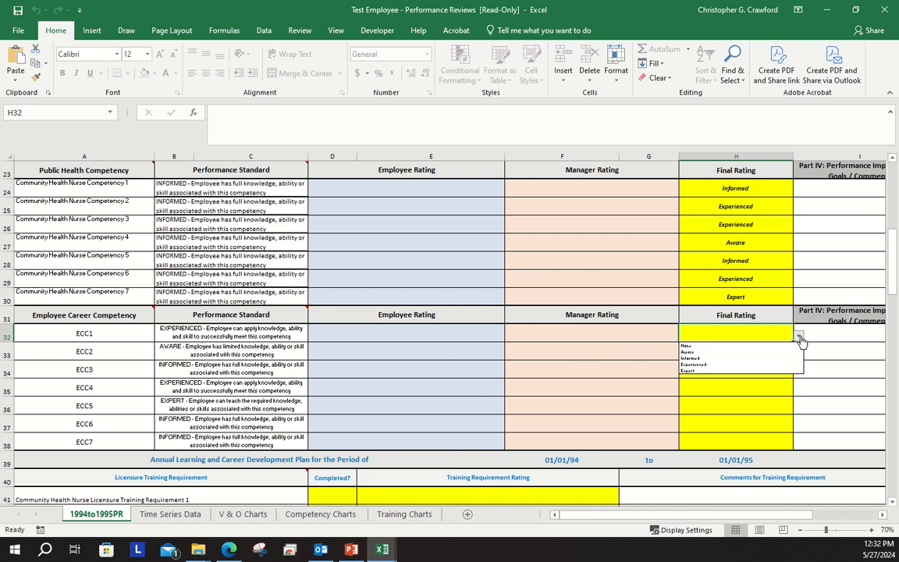
{"action": "left_click", "coordinate": [771, 357]}
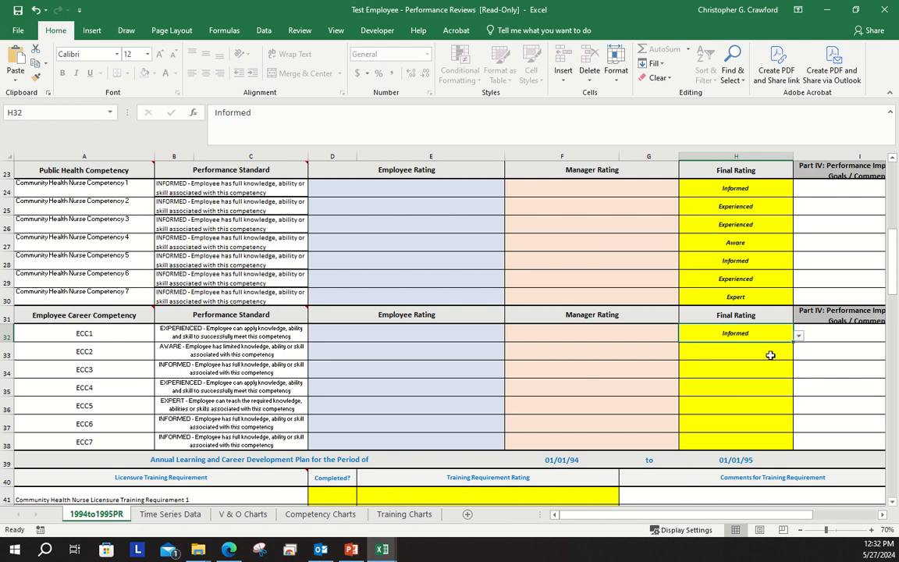
{"action": "left_click", "coordinate": [770, 356]}
{"action": "left_click", "coordinate": [799, 356]}
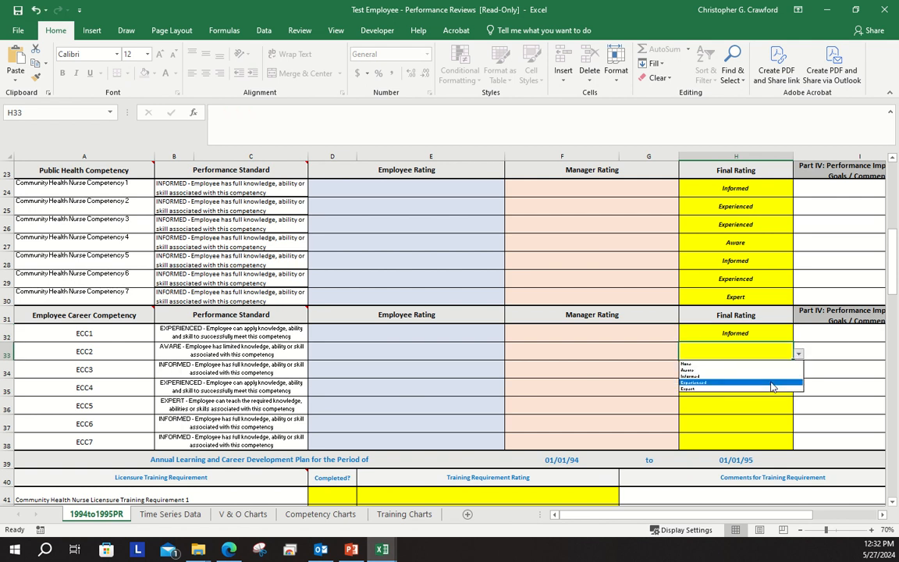
{"action": "left_click", "coordinate": [773, 382]}
Set the Final Rating to Informed for Employee Career Competency ECC3 and Aware for ECC4
{"action": "left_click", "coordinate": [770, 371]}
{"action": "left_click", "coordinate": [800, 374]}
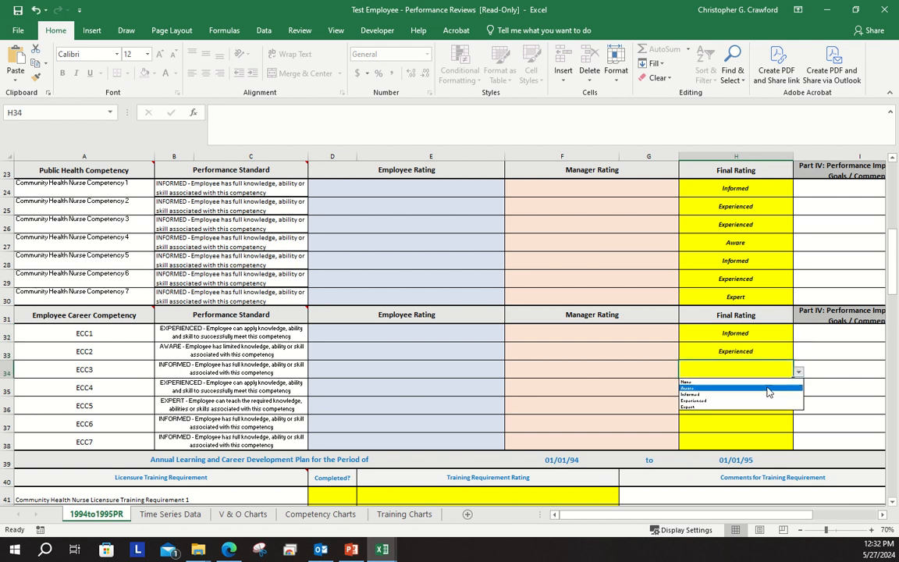
{"action": "left_click", "coordinate": [761, 387]}
{"action": "left_click", "coordinate": [786, 390]}
{"action": "left_click", "coordinate": [798, 390]}
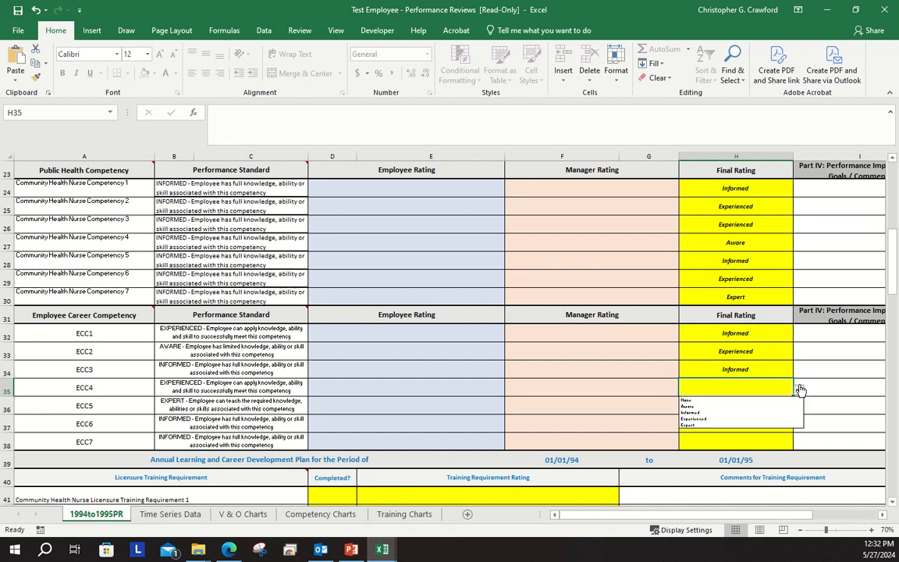
{"action": "left_click", "coordinate": [747, 404]}
Set the Final Rating for Employee Career Competencies ECC5, ECC6 and ECC7 to None, Informed and Expert respectively
{"action": "left_click", "coordinate": [747, 405]}
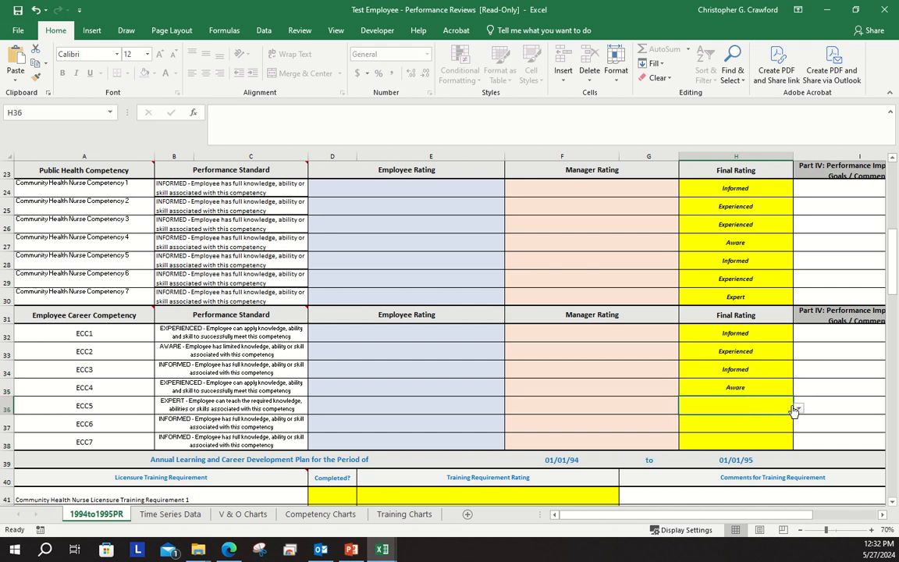
{"action": "left_click", "coordinate": [797, 408]}
{"action": "left_click", "coordinate": [731, 419]}
{"action": "left_click", "coordinate": [762, 423]}
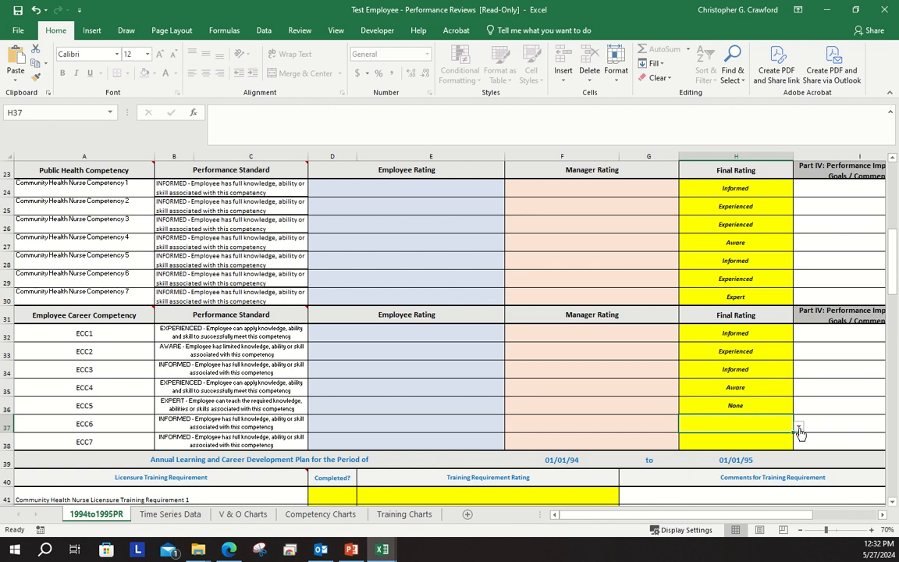
{"action": "left_click", "coordinate": [797, 426]}
{"action": "left_click", "coordinate": [739, 454]}
{"action": "left_click", "coordinate": [780, 441]}
{"action": "left_click", "coordinate": [797, 444]}
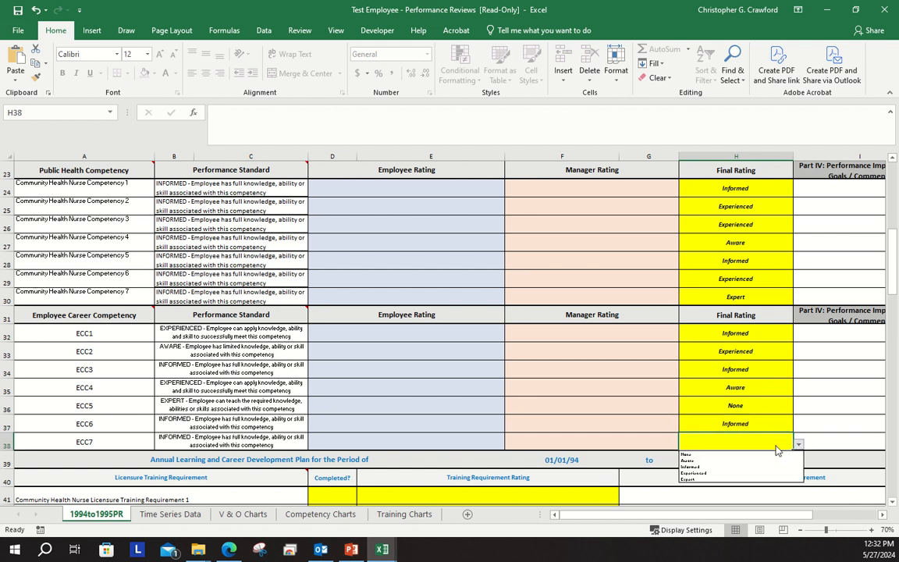
{"action": "left_click", "coordinate": [689, 478]}
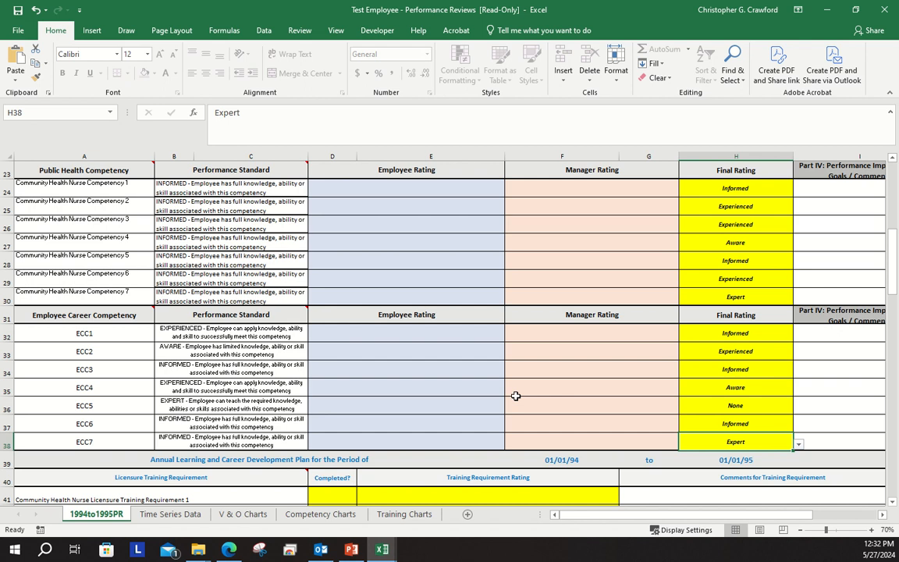
Review the Final Ratings in Parts II and III and the training requirement sections of the Annual Learning and Career Development Plan
{"action": "scroll", "coordinate": [357, 357], "scroll_direction": "down", "scroll_amount": 2}
{"action": "scroll", "coordinate": [210, 266], "scroll_direction": "down", "scroll_amount": 1}
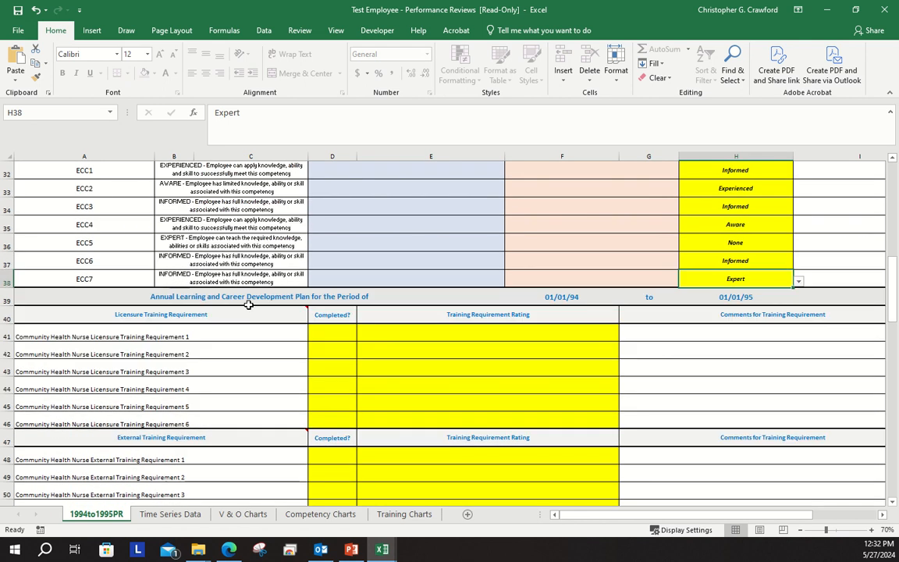
{"action": "scroll", "coordinate": [258, 296], "scroll_direction": "up", "scroll_amount": 8}
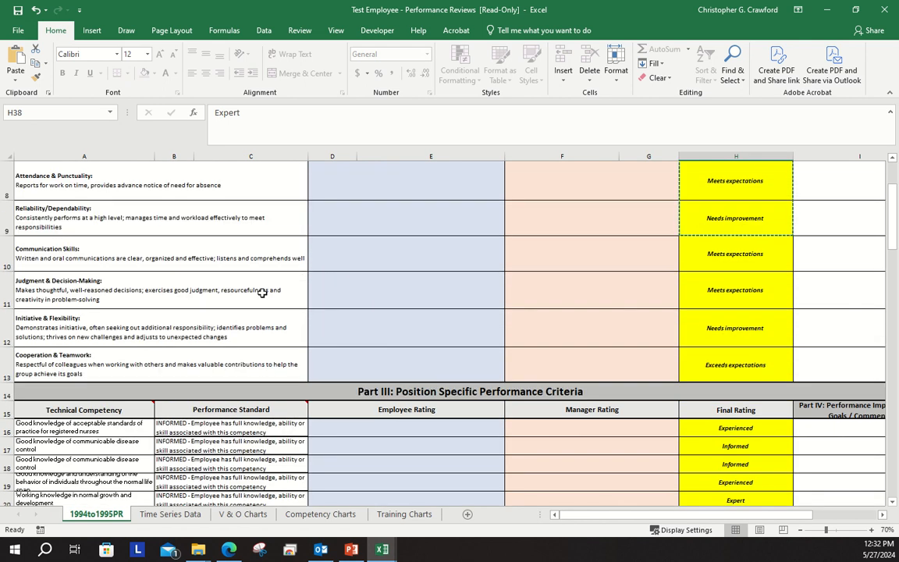
{"action": "scroll", "coordinate": [263, 293], "scroll_direction": "up", "scroll_amount": 1}
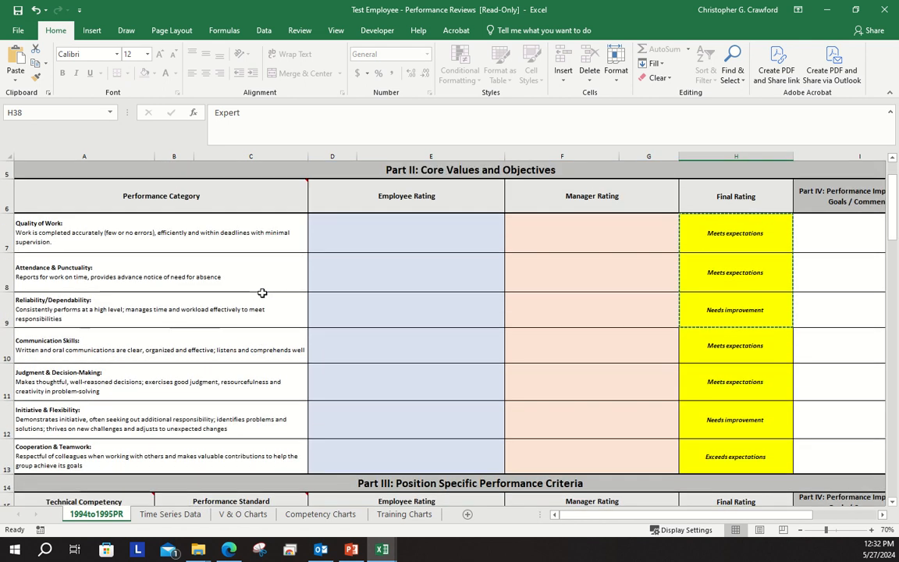
{"action": "scroll", "coordinate": [262, 292], "scroll_direction": "down", "scroll_amount": 1}
{"action": "scroll", "coordinate": [262, 293], "scroll_direction": "up", "scroll_amount": 2}
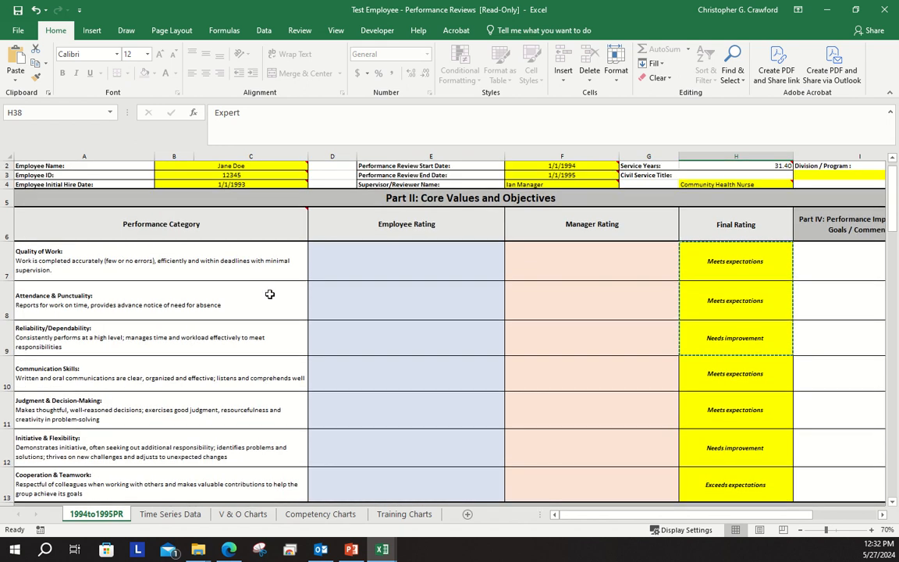
{"action": "scroll", "coordinate": [269, 296], "scroll_direction": "down", "scroll_amount": 3}
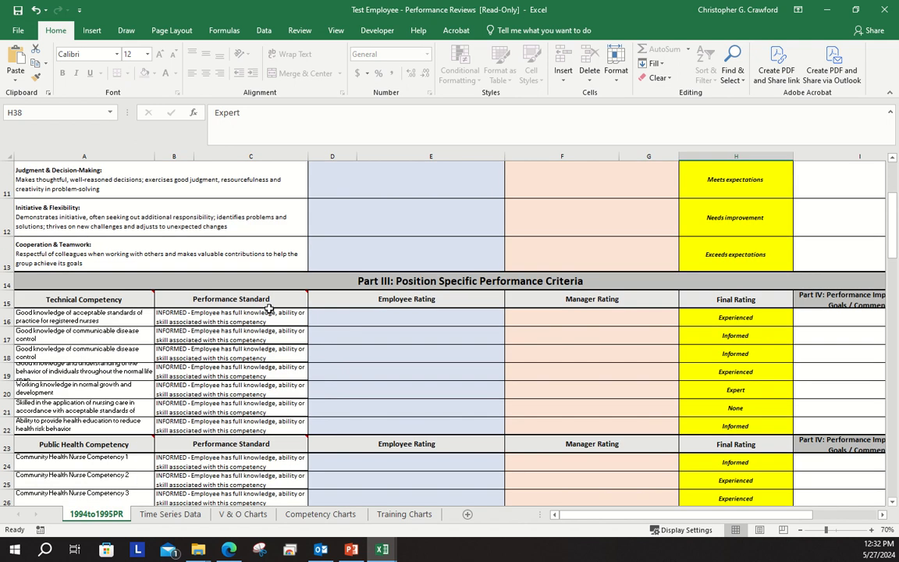
{"action": "scroll", "coordinate": [270, 308], "scroll_direction": "down", "scroll_amount": 1}
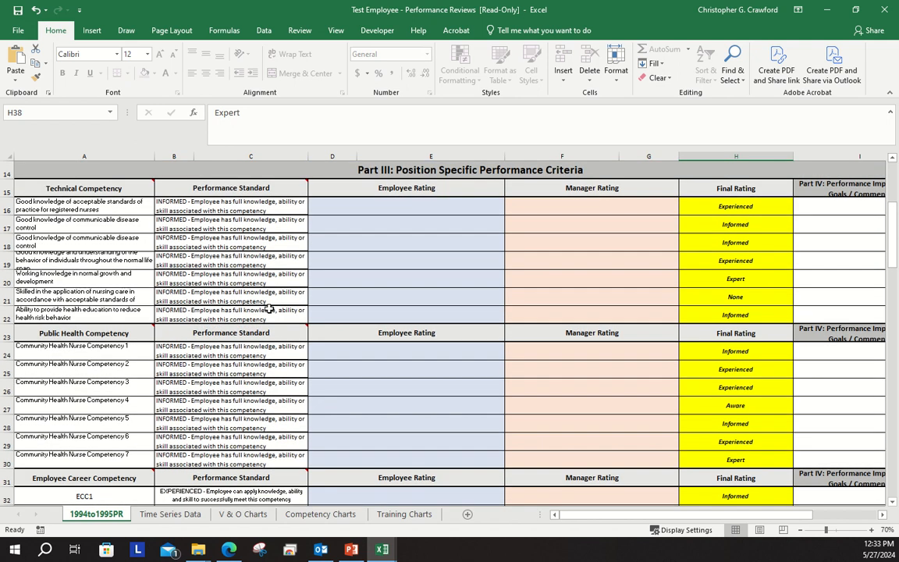
{"action": "scroll", "coordinate": [270, 311], "scroll_direction": "down", "scroll_amount": 1}
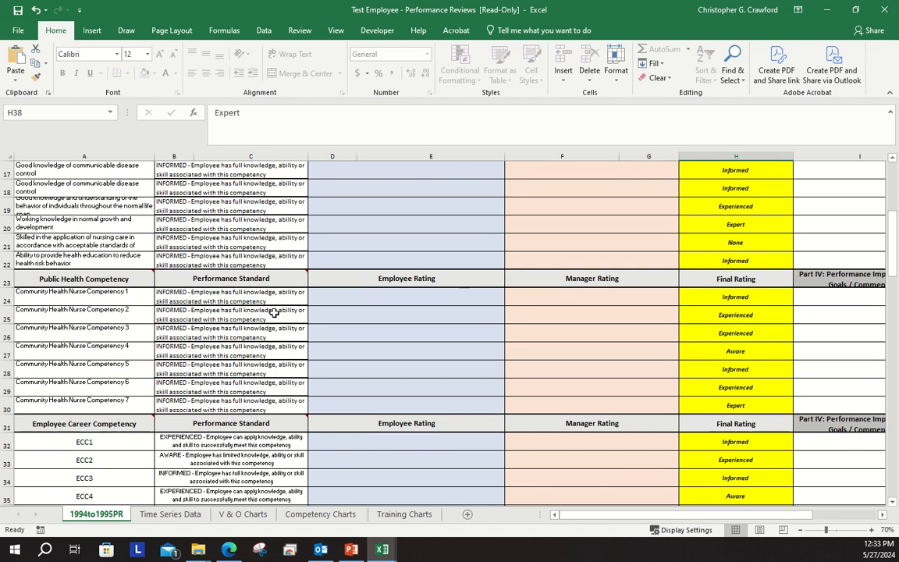
{"action": "scroll", "coordinate": [310, 312], "scroll_direction": "up", "scroll_amount": 1}
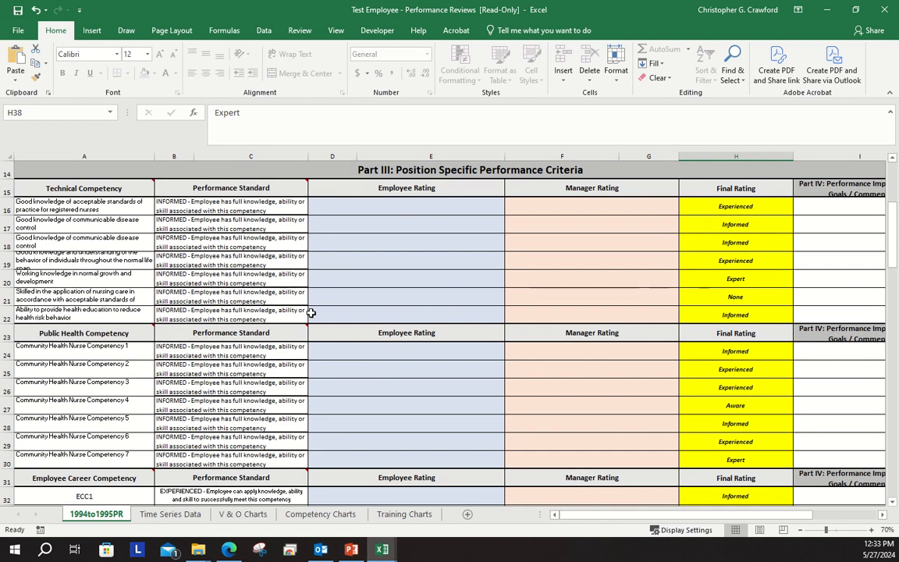
{"action": "scroll", "coordinate": [310, 312], "scroll_direction": "down", "scroll_amount": 4}
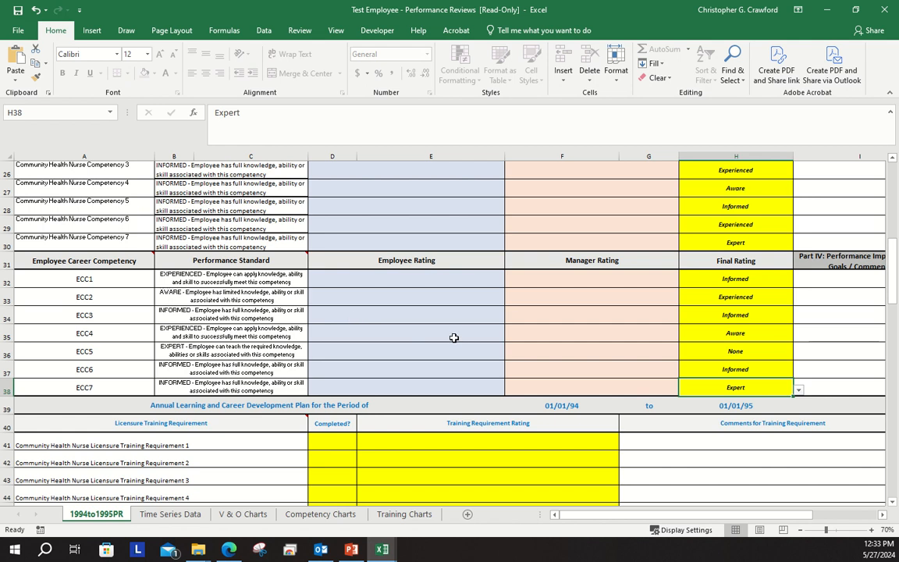
{"action": "scroll", "coordinate": [453, 337], "scroll_direction": "down", "scroll_amount": 1}
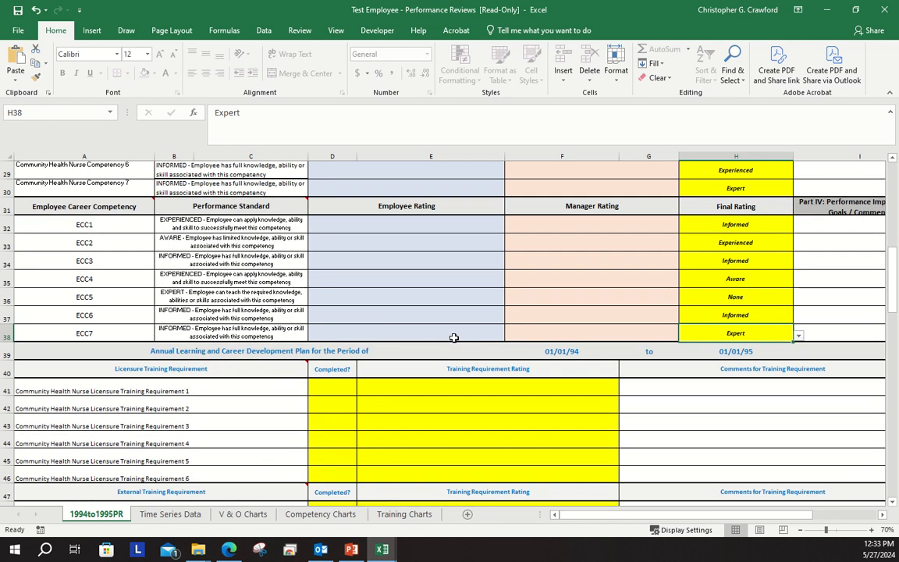
{"action": "scroll", "coordinate": [454, 337], "scroll_direction": "down", "scroll_amount": 1}
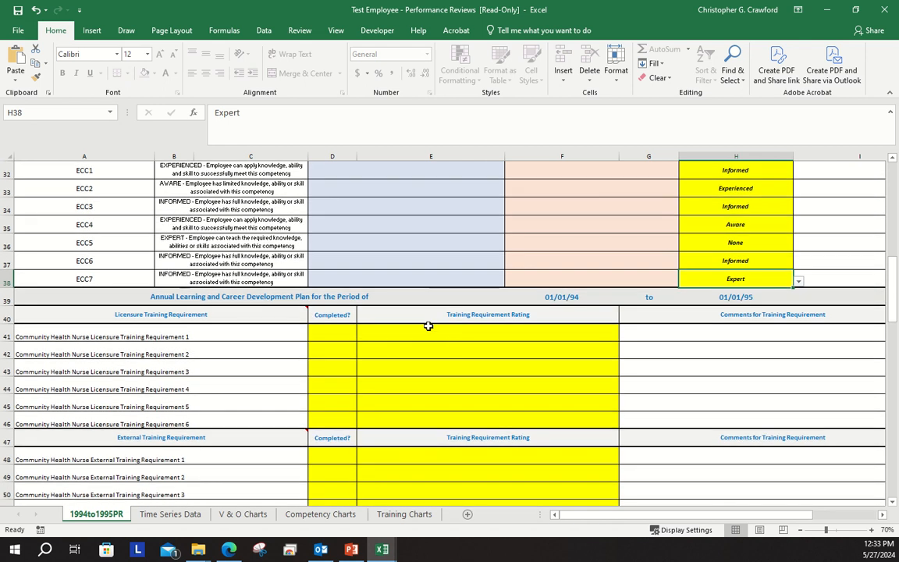
{"action": "scroll", "coordinate": [428, 326], "scroll_direction": "down", "scroll_amount": 1}
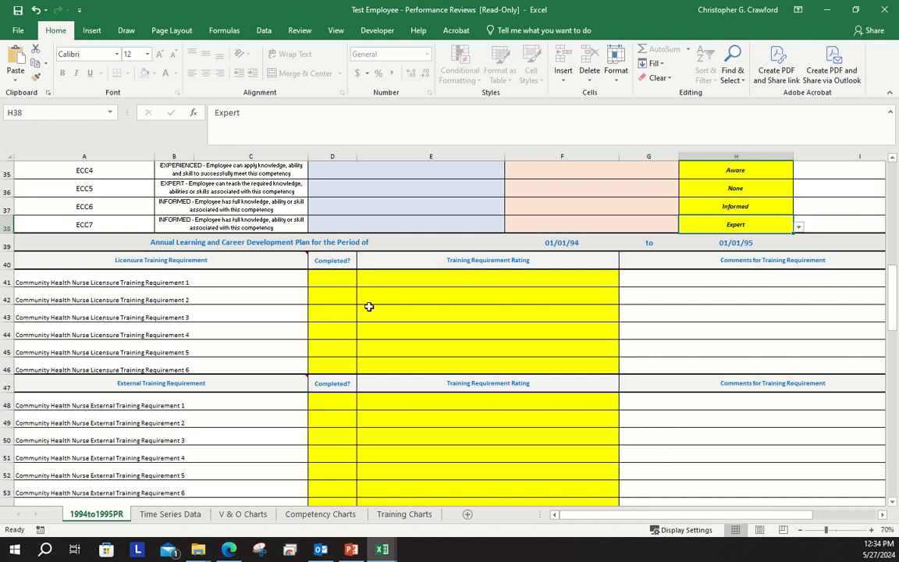
Mark Licensure Training Requirement 1 as completed with Yes and rate it "EFFECTIVE - Gained desired knowledge, skills & abilities. Met my needs."
{"action": "mouse_move", "coordinate": [132, 259]}
{"action": "left_click", "coordinate": [337, 279]}
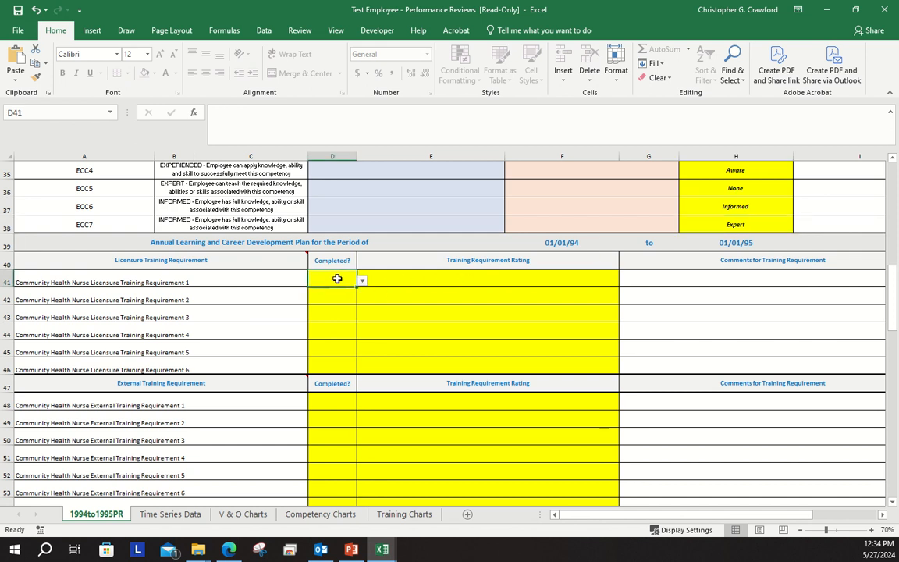
{"action": "left_click", "coordinate": [362, 280]}
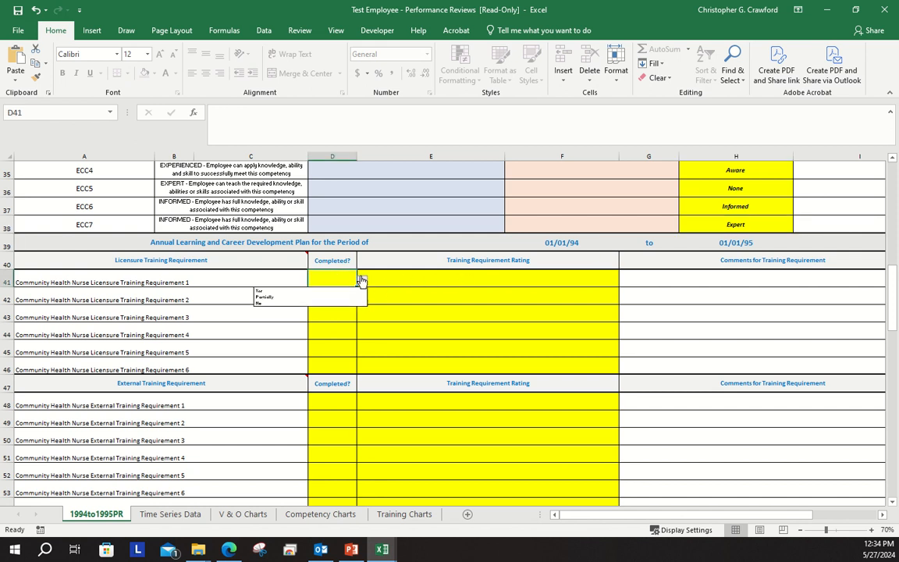
{"action": "left_click", "coordinate": [306, 290]}
{"action": "left_click", "coordinate": [473, 282]}
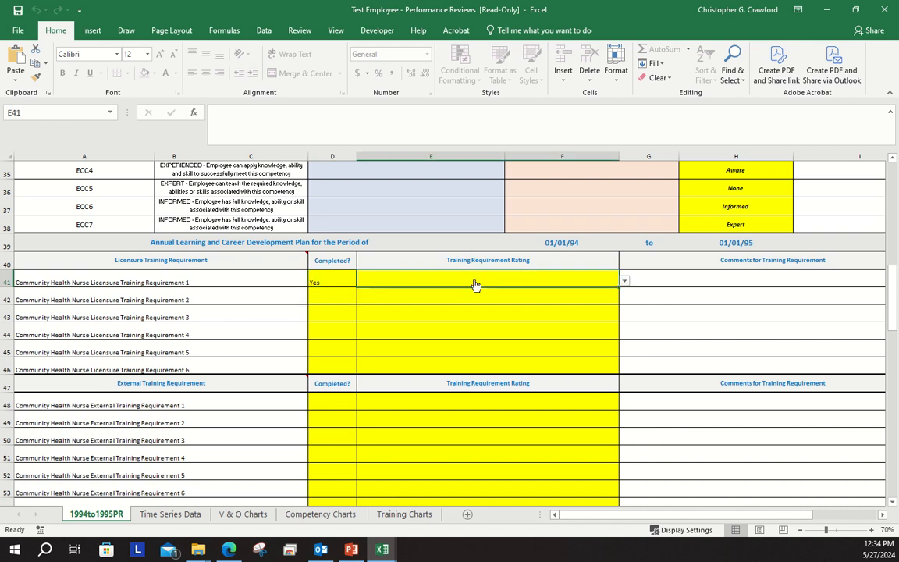
{"action": "left_click", "coordinate": [624, 281]}
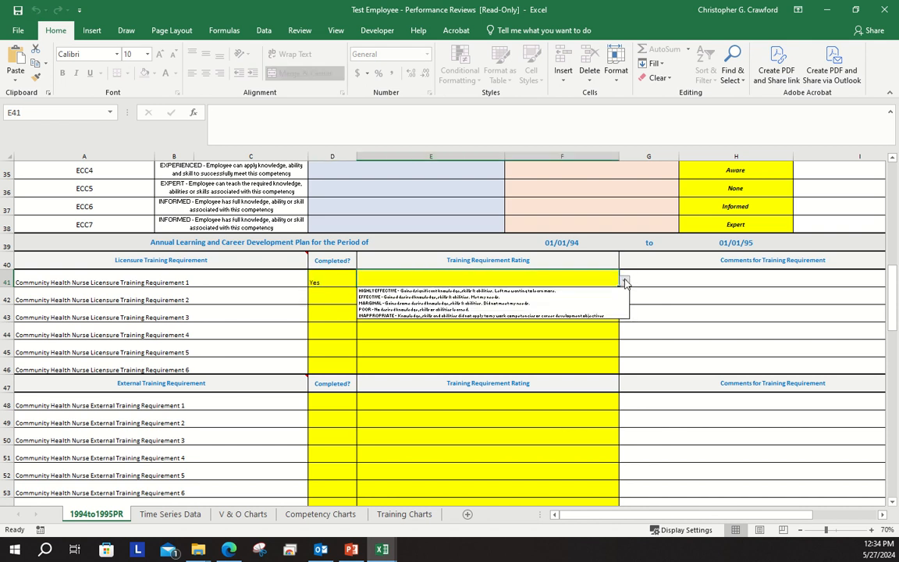
{"action": "left_click", "coordinate": [532, 297]}
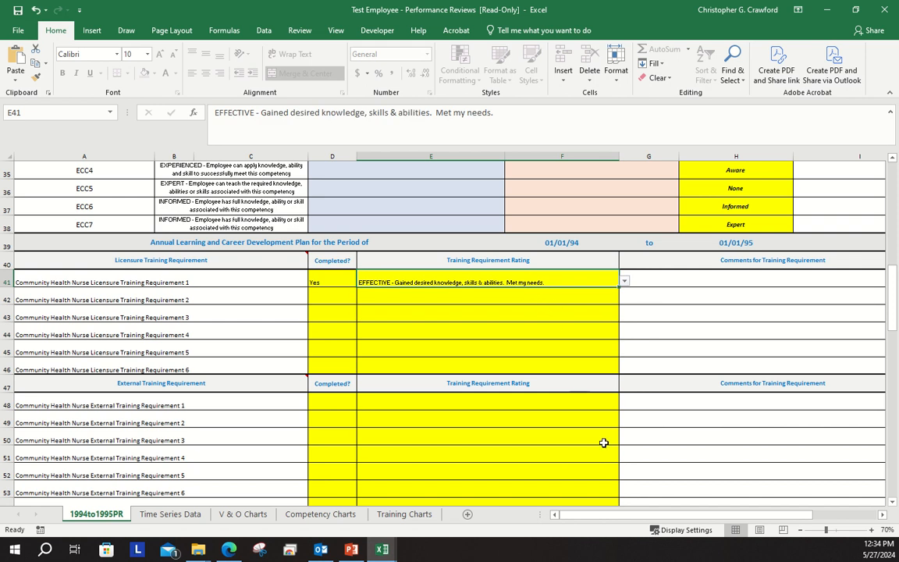
Set the Completed status of Licensure Training Requirements 2, 3 and 4 to Partially
{"action": "mouse_move", "coordinate": [647, 515]}
{"action": "left_mouse_down"}
{"action": "mouse_move", "coordinate": [669, 518]}
{"action": "mouse_move", "coordinate": [639, 515]}
{"action": "left_mouse_up"}
{"action": "left_click", "coordinate": [334, 300]}
{"action": "left_click", "coordinate": [362, 301]}
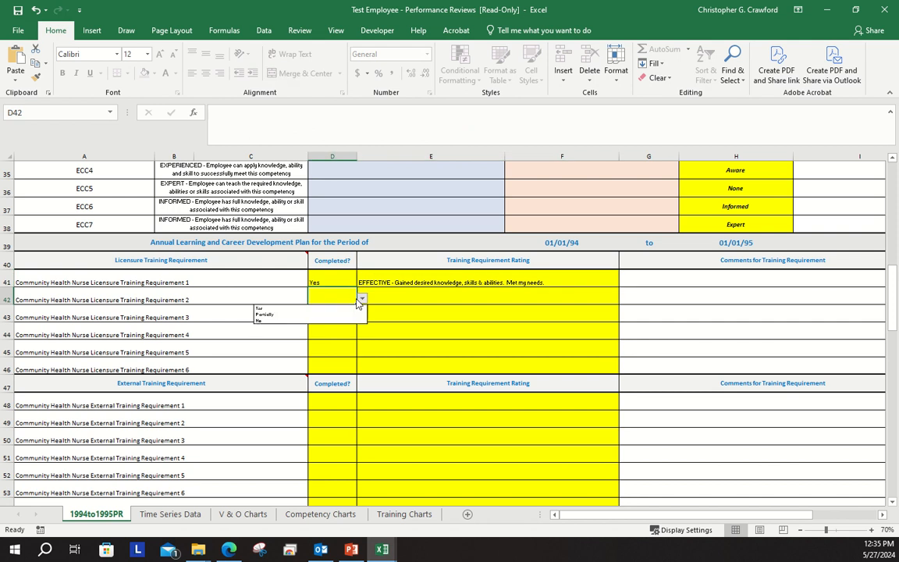
{"action": "left_click", "coordinate": [332, 316]}
{"action": "left_click", "coordinate": [334, 316]}
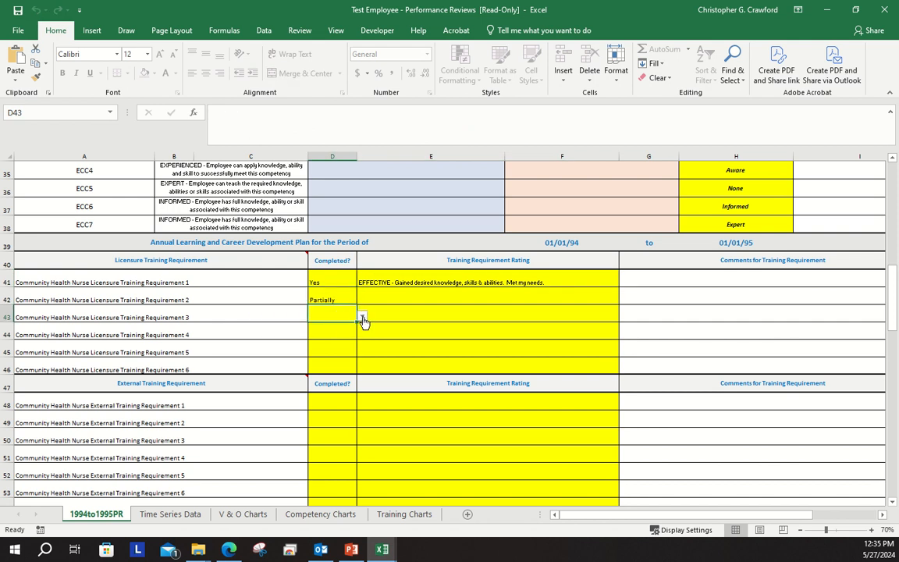
{"action": "left_click", "coordinate": [361, 316]}
{"action": "left_click", "coordinate": [319, 335]}
{"action": "left_click", "coordinate": [343, 333]}
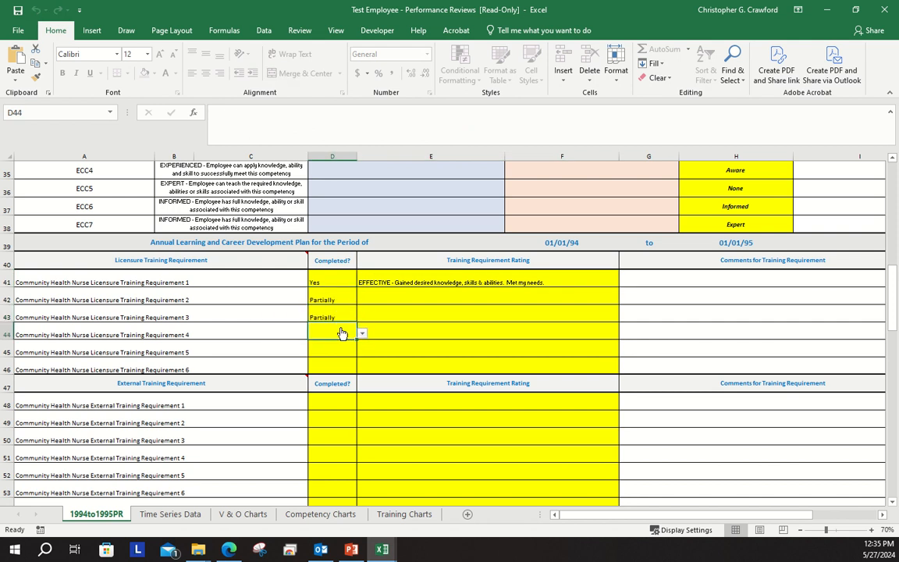
{"action": "left_click", "coordinate": [361, 333]}
{"action": "left_click", "coordinate": [264, 349]}
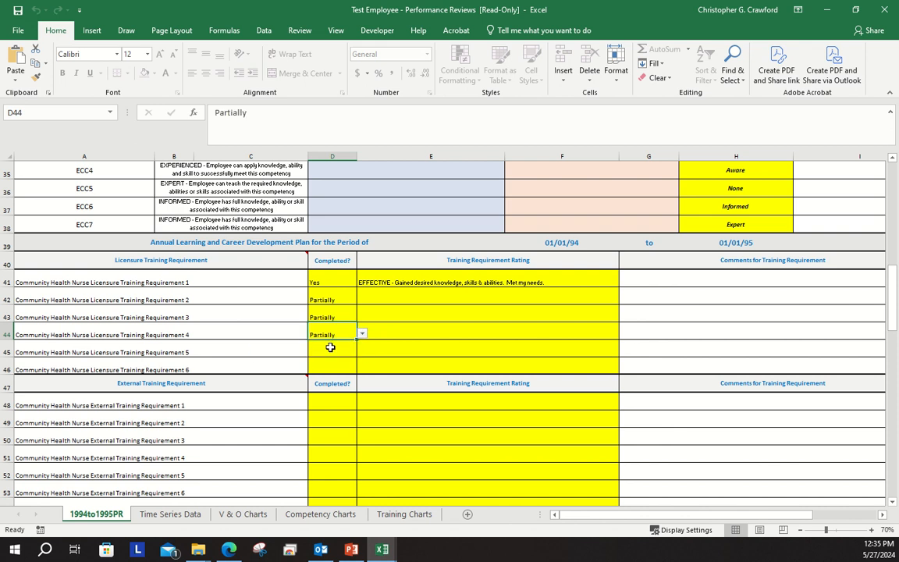
Set the Completed status to Yes for Licensure Training Requirement 5 and No for Requirement 6
{"action": "left_click", "coordinate": [340, 351]}
{"action": "left_click", "coordinate": [360, 352]}
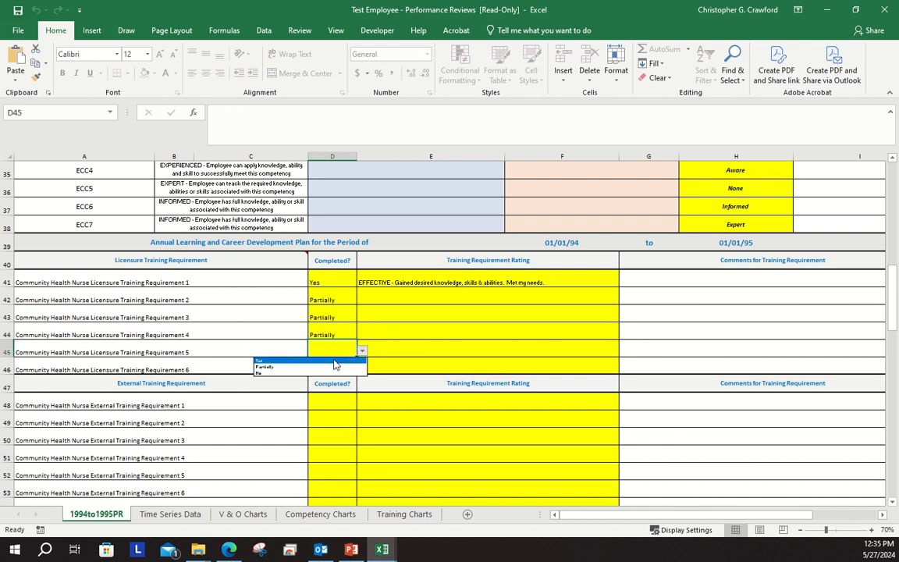
{"action": "left_click", "coordinate": [332, 362]}
{"action": "left_click", "coordinate": [332, 369]}
{"action": "left_click", "coordinate": [361, 369]}
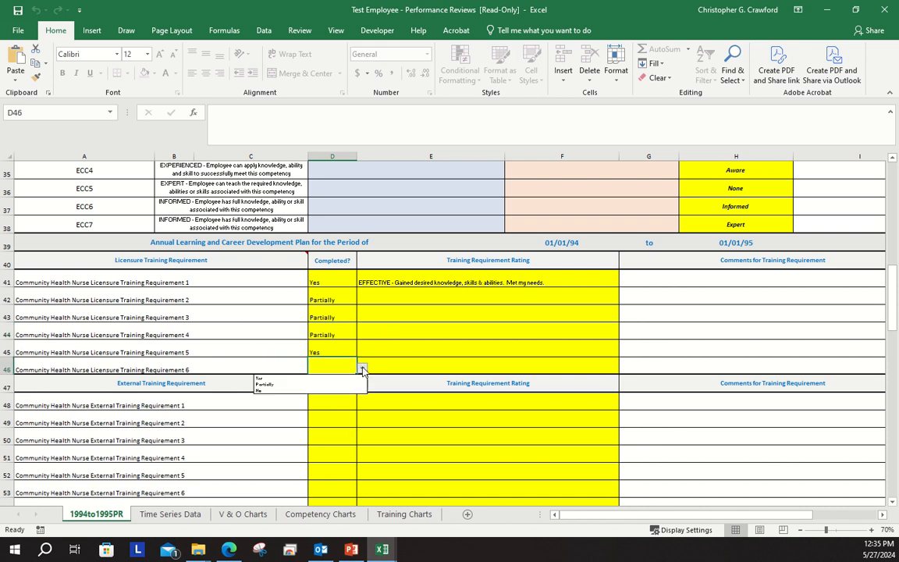
{"action": "left_click", "coordinate": [323, 392]}
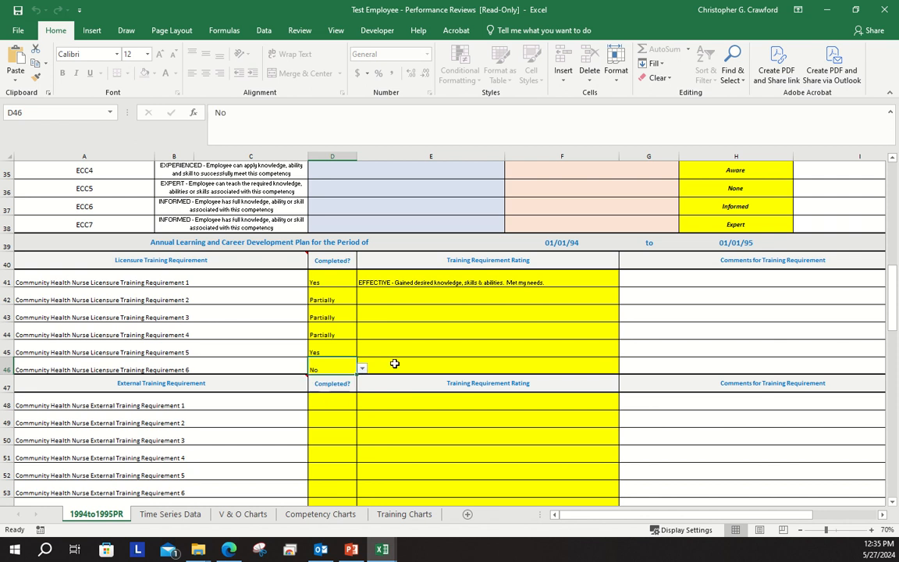
Copy the training rating of Licensure Training Requirement 1 to Licensure Training Requirements 2 through 6
{"action": "left_click", "coordinate": [441, 365]}
{"action": "right_click", "coordinate": [488, 282]}
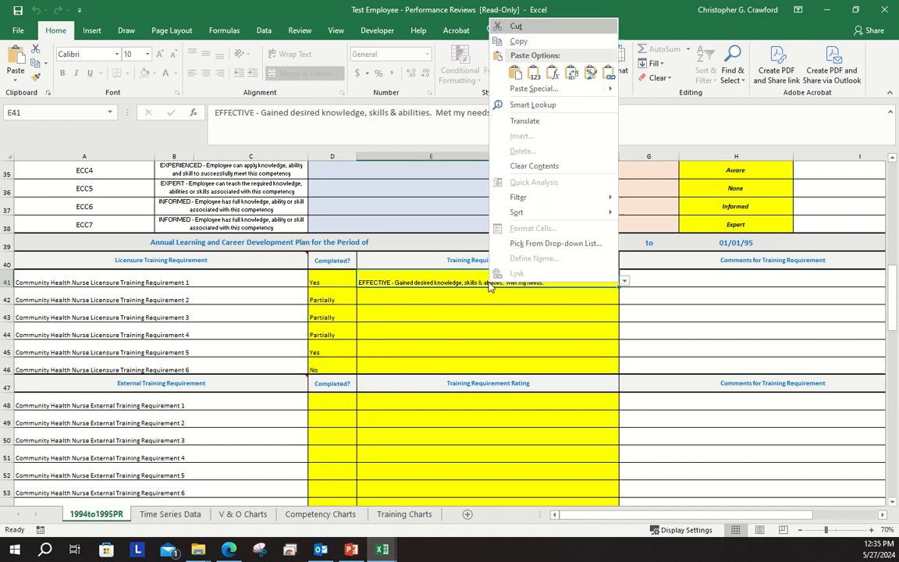
{"action": "left_click", "coordinate": [521, 46]}
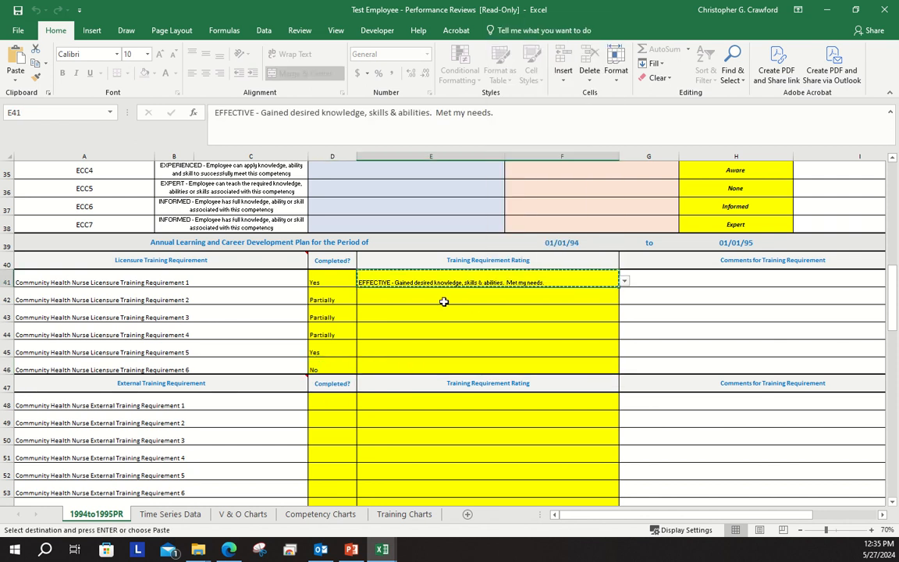
{"action": "left_click_drag", "start_coordinate": [444, 302], "coordinate": [437, 362]}
{"action": "right_click", "coordinate": [438, 362]}
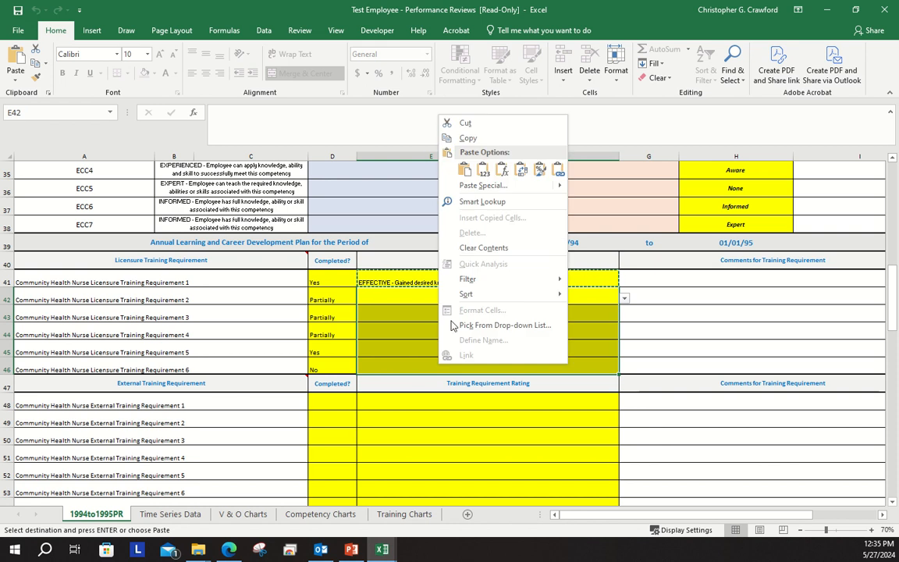
{"action": "left_click", "coordinate": [464, 171]}
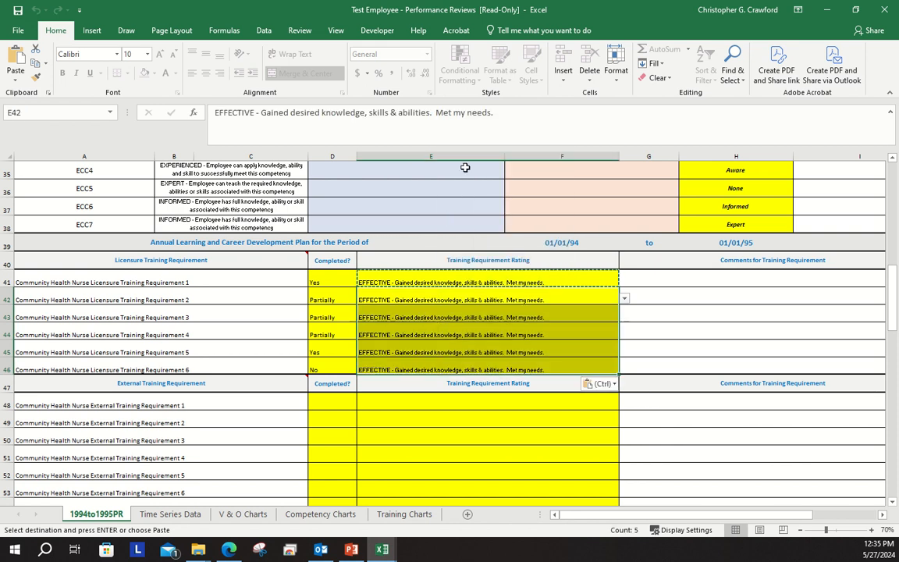
Copy the Completed statuses and ratings of all six licensure training requirements to External Training Requirements 1 through 6
{"action": "left_click", "coordinate": [325, 282]}
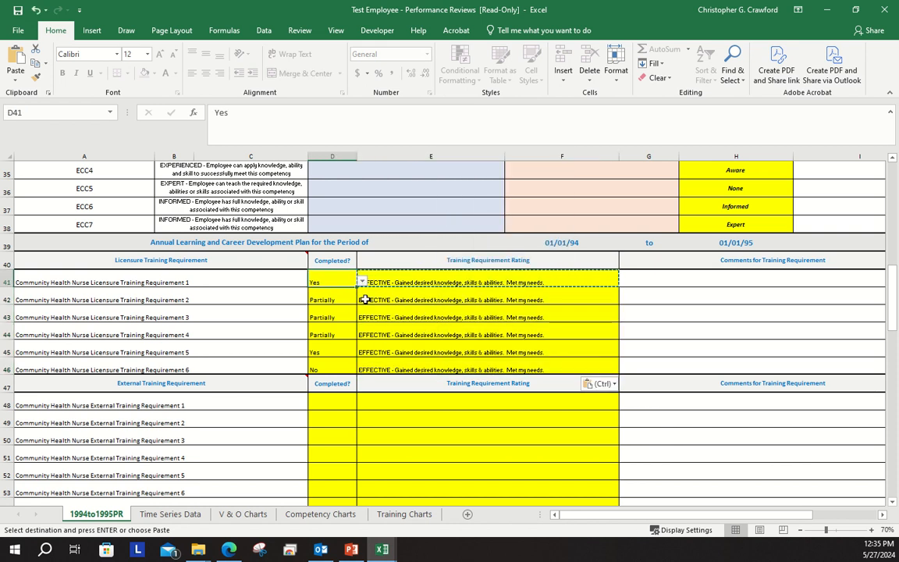
{"action": "left_click", "coordinate": [481, 365], "text": "shift"}
{"action": "right_click", "coordinate": [484, 368]}
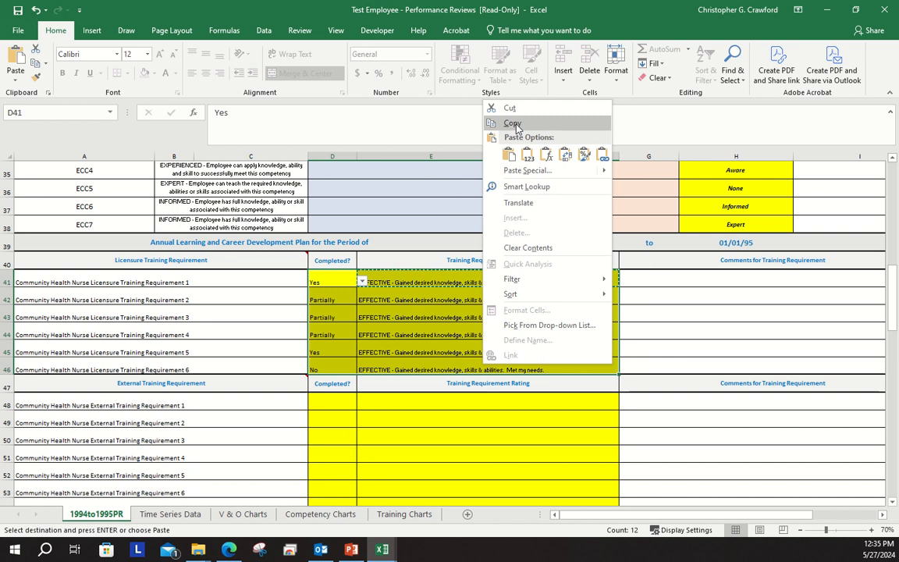
{"action": "left_click", "coordinate": [500, 123]}
{"action": "right_click", "coordinate": [341, 406]}
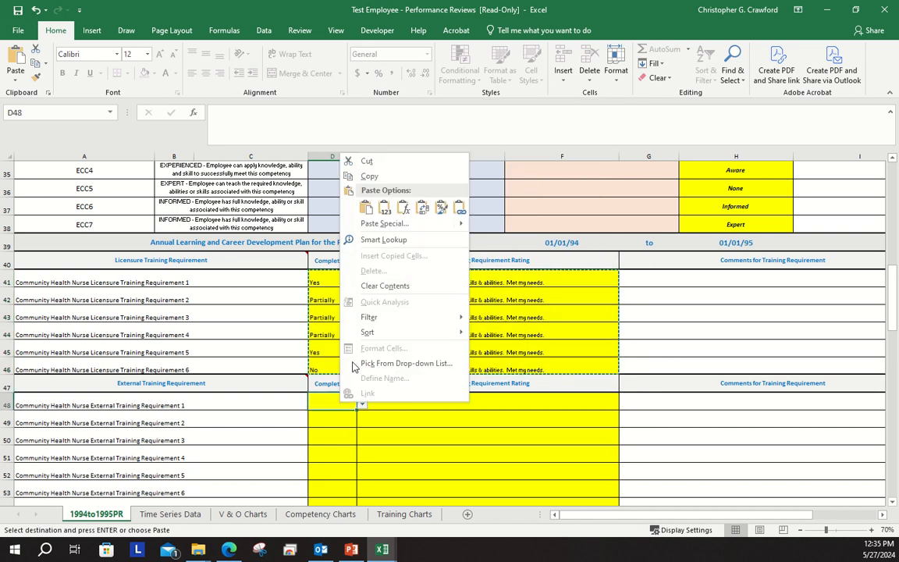
{"action": "left_click", "coordinate": [361, 209]}
Mark External Training Requirement 7 as completed with Yes and rate it "HIGHLY EFFECTIVE - Gained significant knowledge, skills & abilities. Left me wanting to learn more."
{"action": "scroll", "coordinate": [437, 310], "scroll_direction": "down", "scroll_amount": 3}
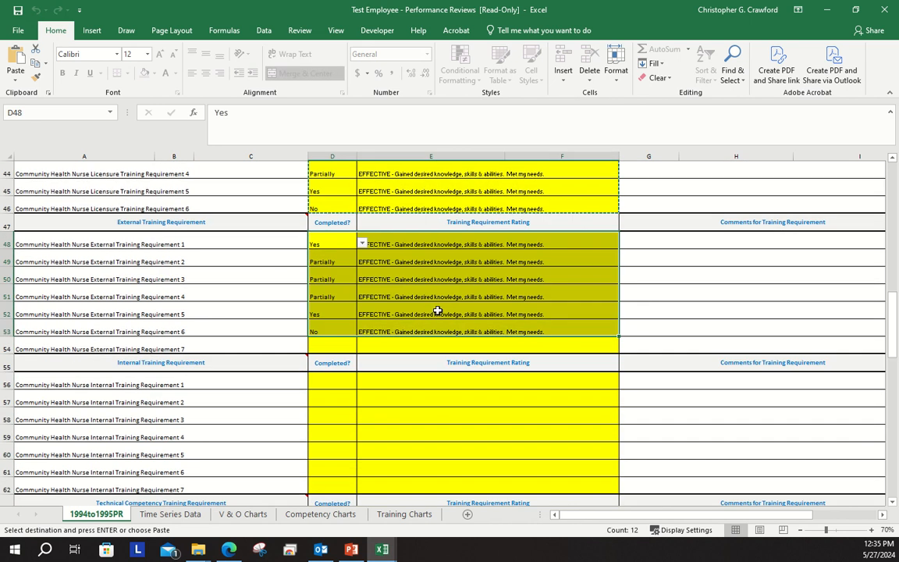
{"action": "left_click", "coordinate": [343, 348]}
{"action": "left_click", "coordinate": [361, 351]}
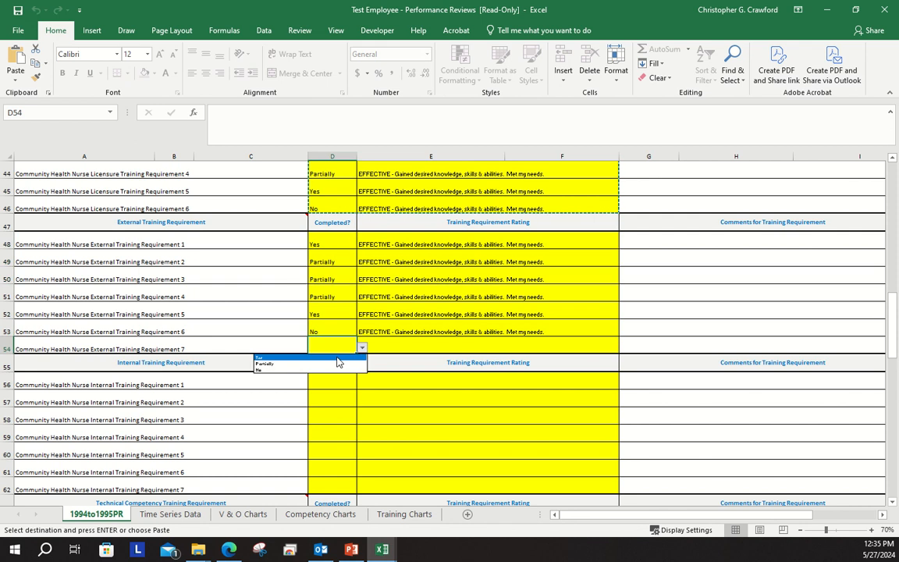
{"action": "left_click", "coordinate": [337, 361]}
{"action": "left_click", "coordinate": [552, 347]}
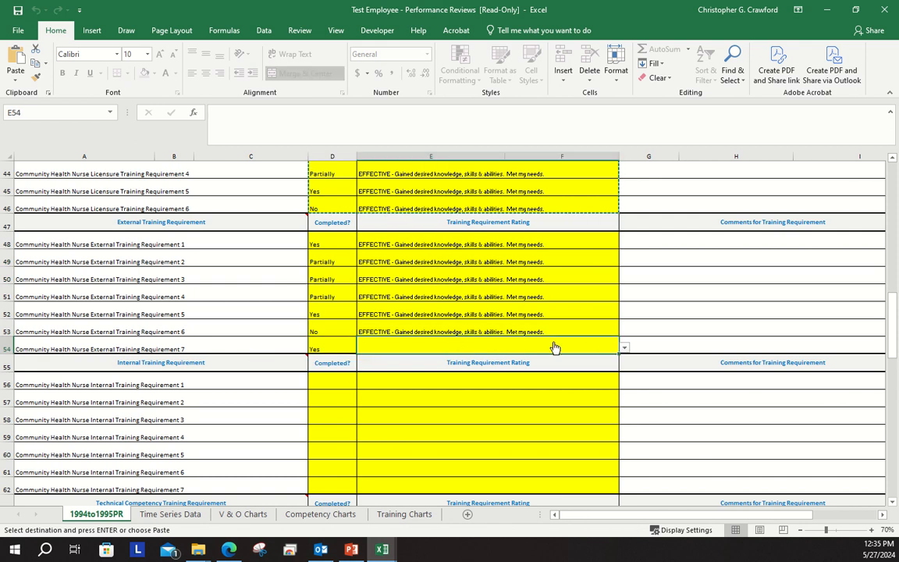
{"action": "left_click", "coordinate": [624, 347]}
{"action": "left_click", "coordinate": [468, 357]}
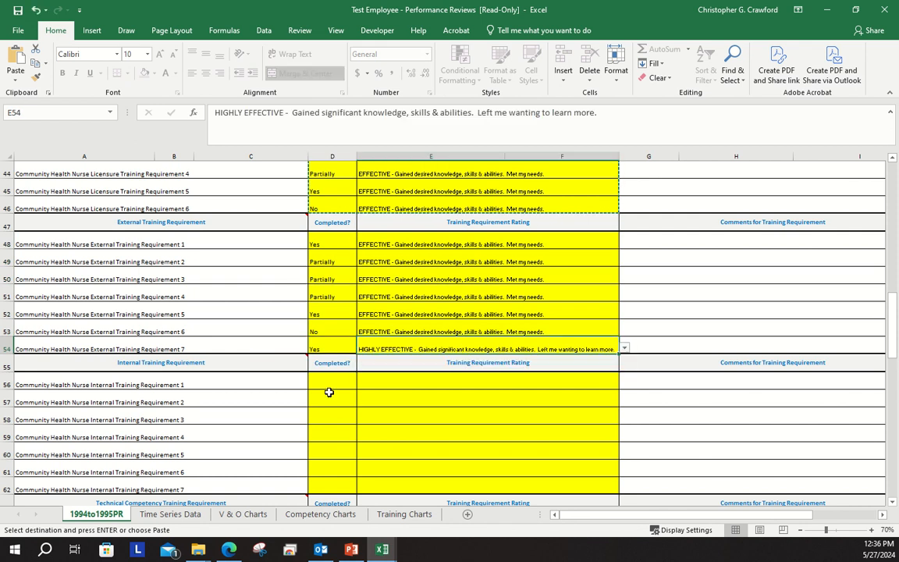
Paste the copied licensure Completed statuses and ratings into Internal Training Requirements 1 through 6
{"action": "left_click", "coordinate": [329, 385]}
{"action": "right_click", "coordinate": [328, 383]}
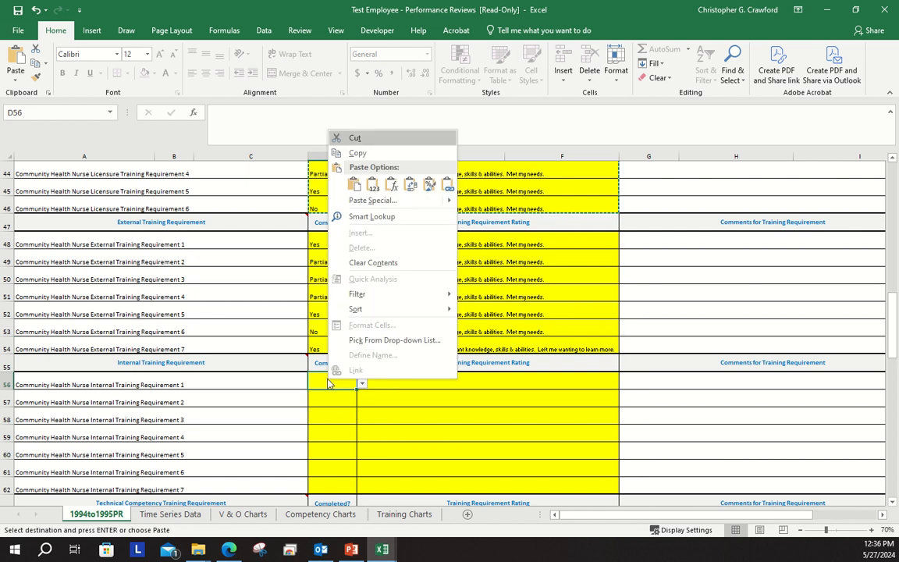
{"action": "left_click", "coordinate": [355, 184]}
Set Internal Training Requirement 7 to Partially completed and rate it "EFFECTIVE - Gained desired knowledge, skills & abilities. Met my needs."
{"action": "scroll", "coordinate": [461, 338], "scroll_direction": "down", "scroll_amount": 1}
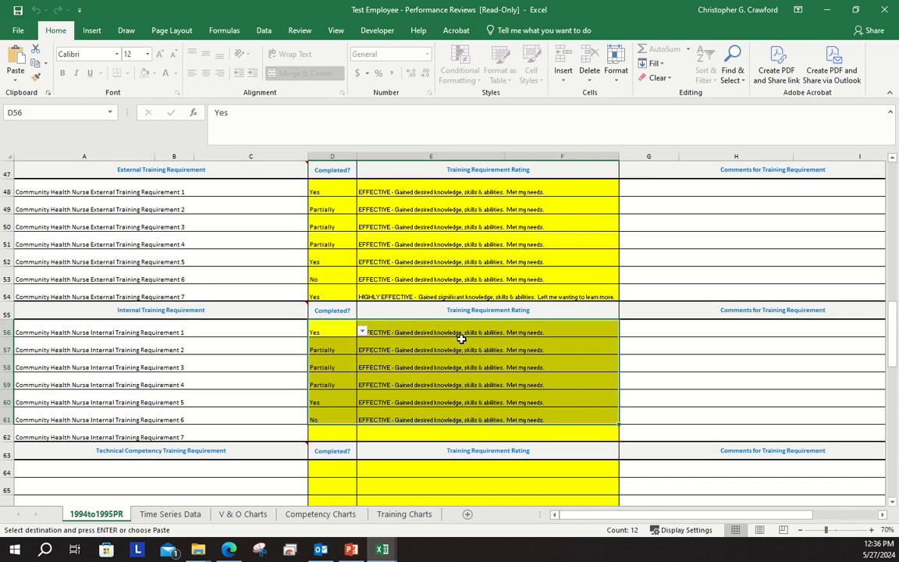
{"action": "scroll", "coordinate": [461, 338], "scroll_direction": "down", "scroll_amount": 1}
{"action": "left_click", "coordinate": [351, 384]}
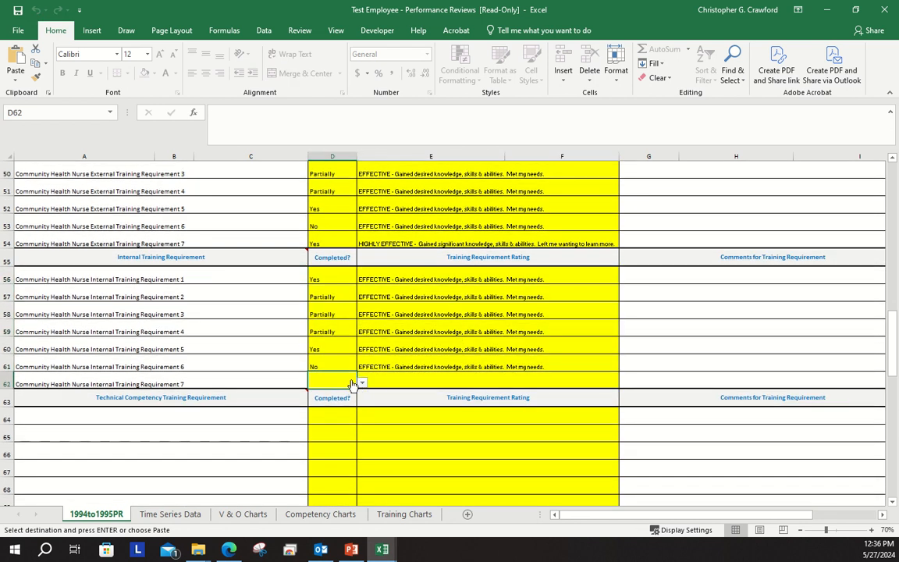
{"action": "left_click", "coordinate": [361, 382]}
{"action": "left_click", "coordinate": [324, 396]}
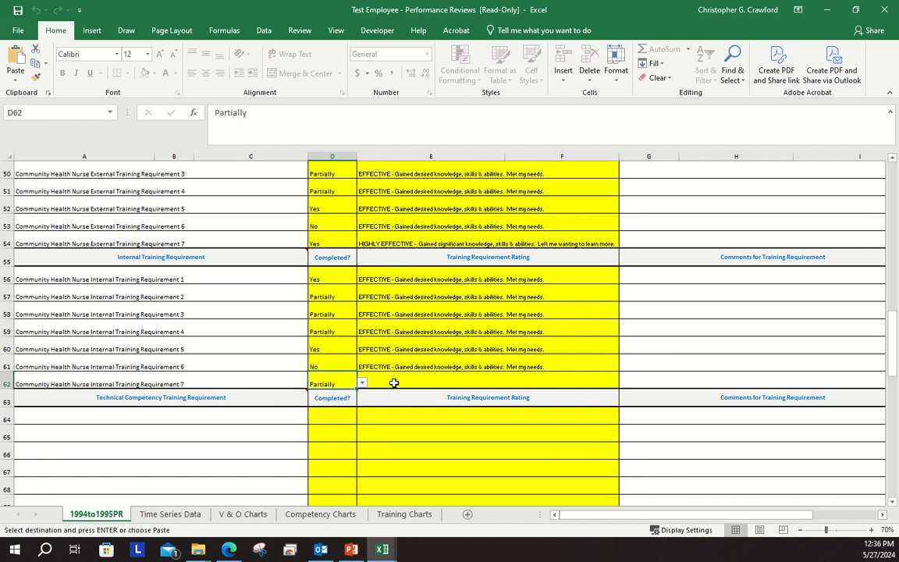
{"action": "left_click", "coordinate": [394, 382]}
{"action": "left_click", "coordinate": [624, 382]}
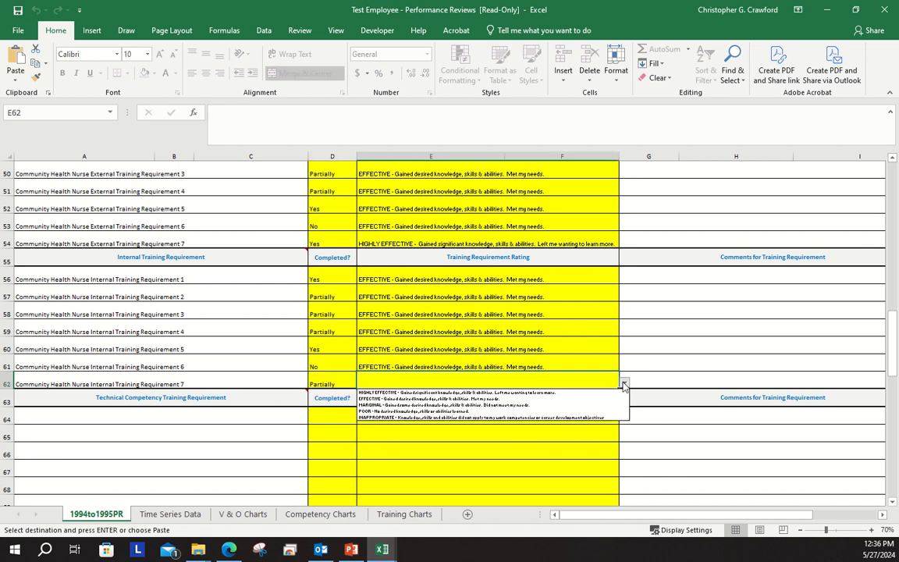
{"action": "left_click", "coordinate": [540, 399]}
Review the licensure, external and internal training entries, the Part III competencies, and the technical, public health and employee career competency training sections
{"action": "scroll", "coordinate": [513, 346], "scroll_direction": "up", "scroll_amount": 3}
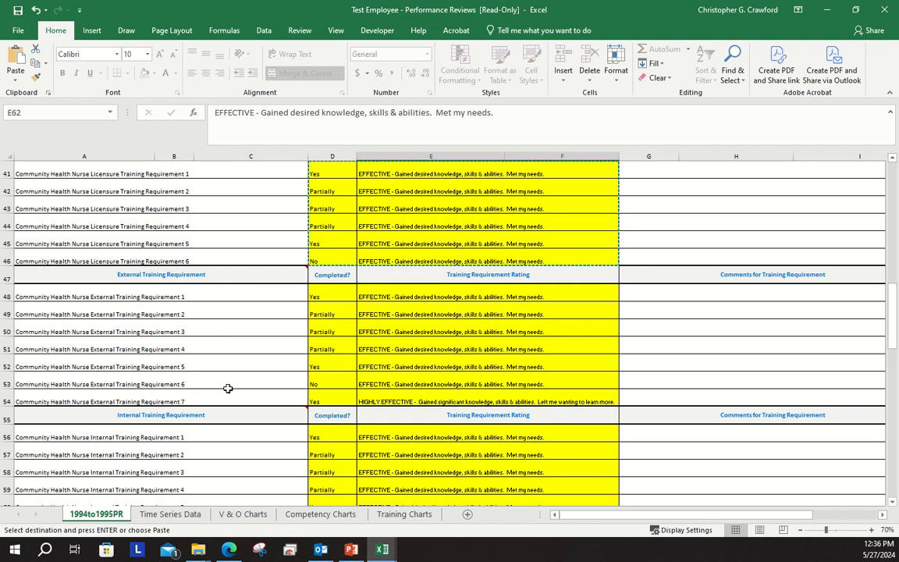
{"action": "scroll", "coordinate": [236, 375], "scroll_direction": "up", "scroll_amount": 2}
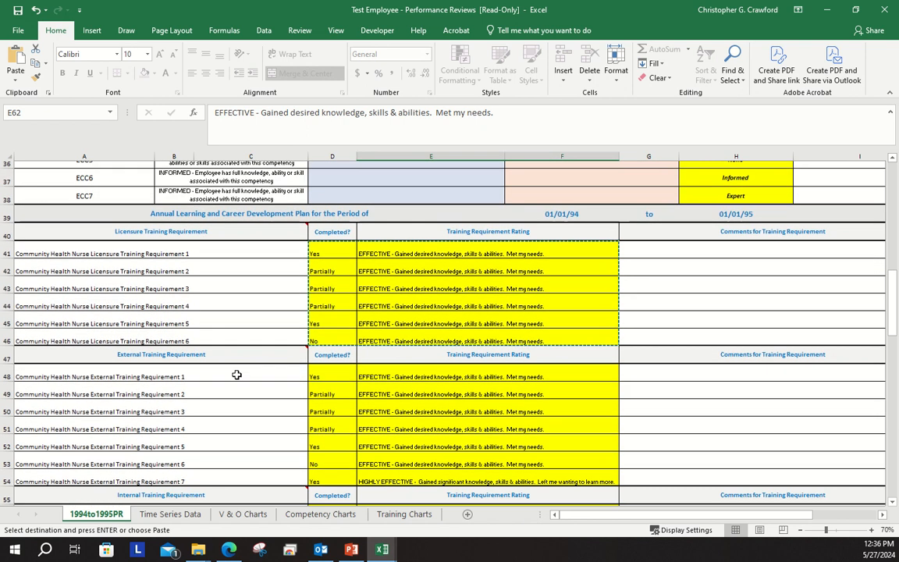
{"action": "scroll", "coordinate": [237, 374], "scroll_direction": "down", "scroll_amount": 3}
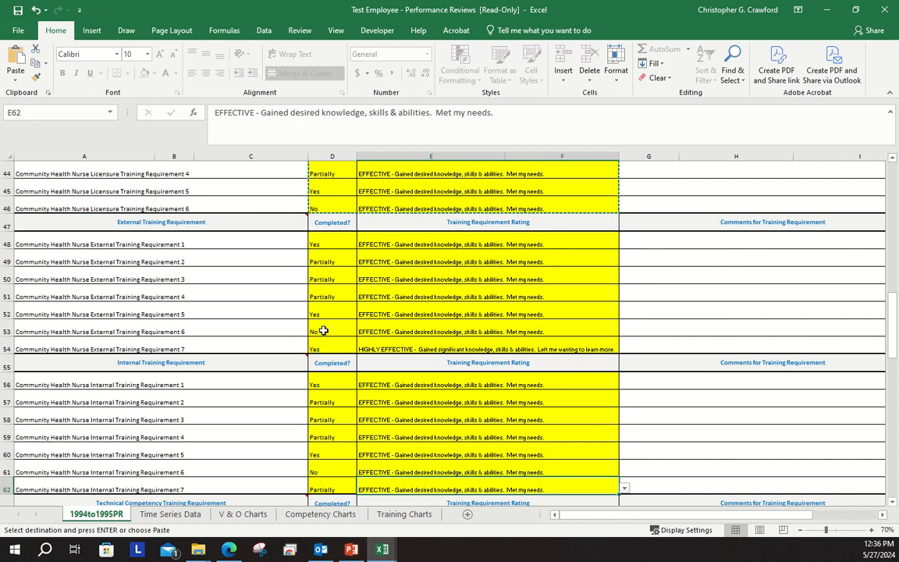
{"action": "scroll", "coordinate": [221, 369], "scroll_direction": "down", "scroll_amount": 1}
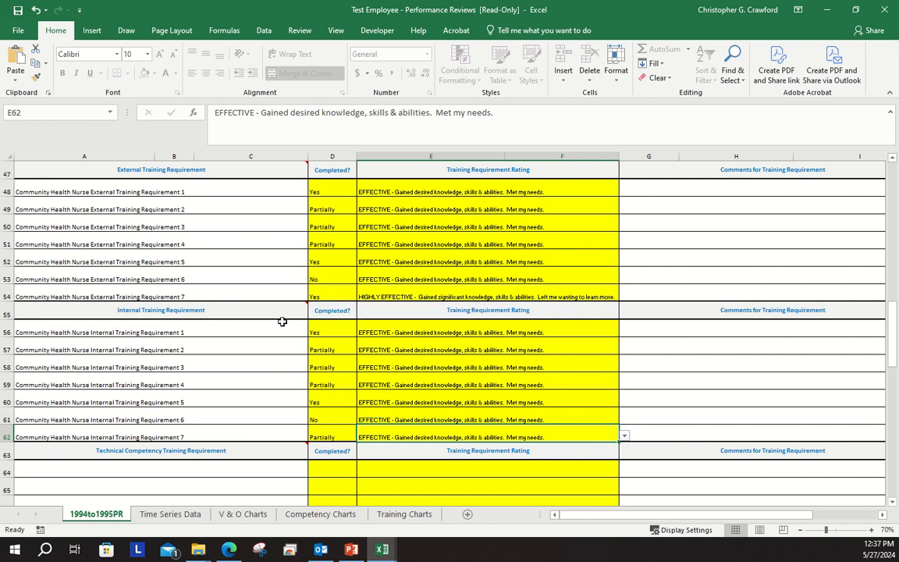
{"action": "scroll", "coordinate": [282, 321], "scroll_direction": "up", "scroll_amount": 4}
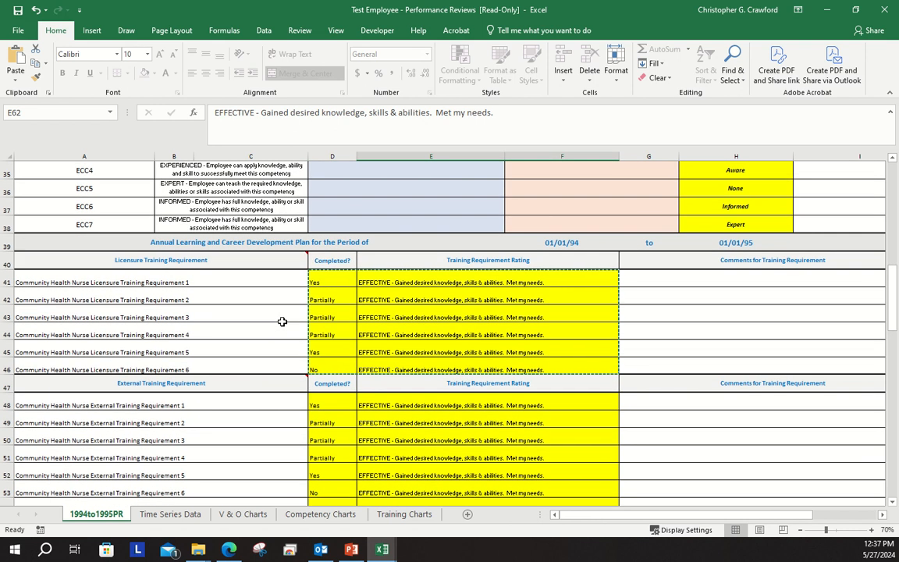
{"action": "scroll", "coordinate": [282, 322], "scroll_direction": "down", "scroll_amount": 1}
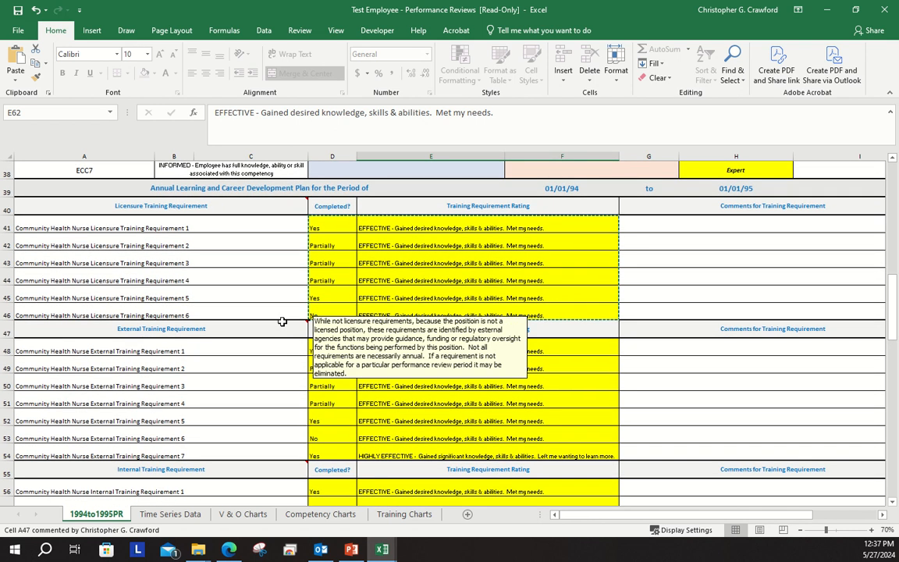
{"action": "scroll", "coordinate": [281, 322], "scroll_direction": "down", "scroll_amount": 2}
{"action": "scroll", "coordinate": [281, 321], "scroll_direction": "down", "scroll_amount": 4}
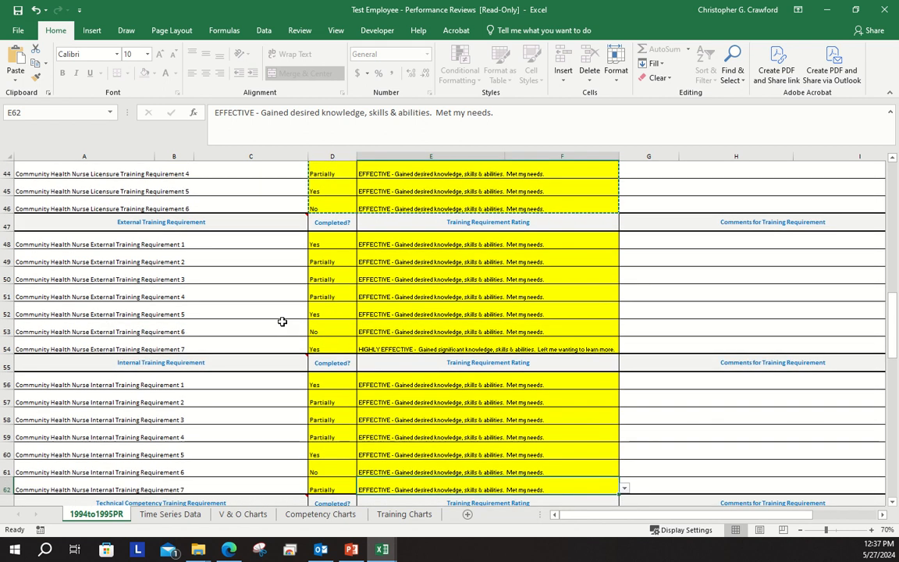
{"action": "scroll", "coordinate": [280, 321], "scroll_direction": "down", "scroll_amount": 3}
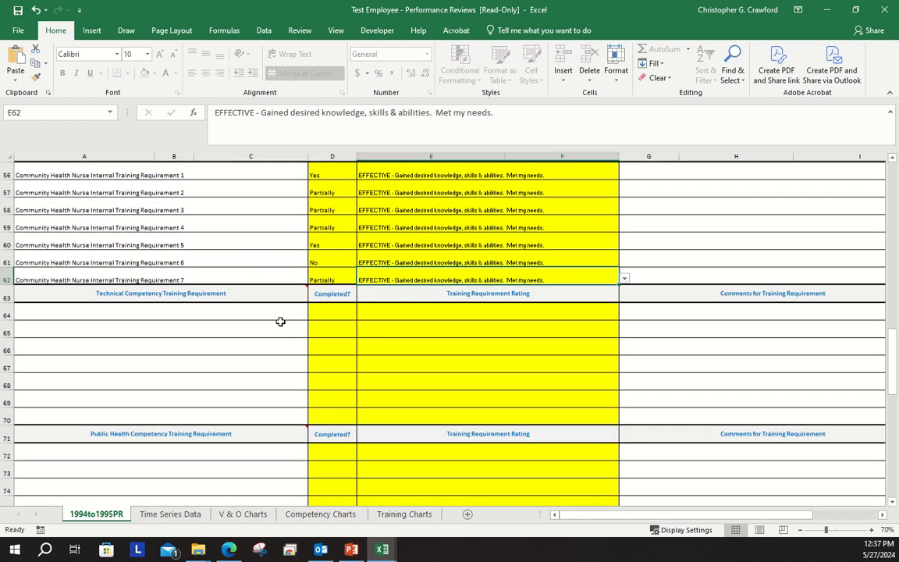
{"action": "scroll", "coordinate": [280, 322], "scroll_direction": "up", "scroll_amount": 1}
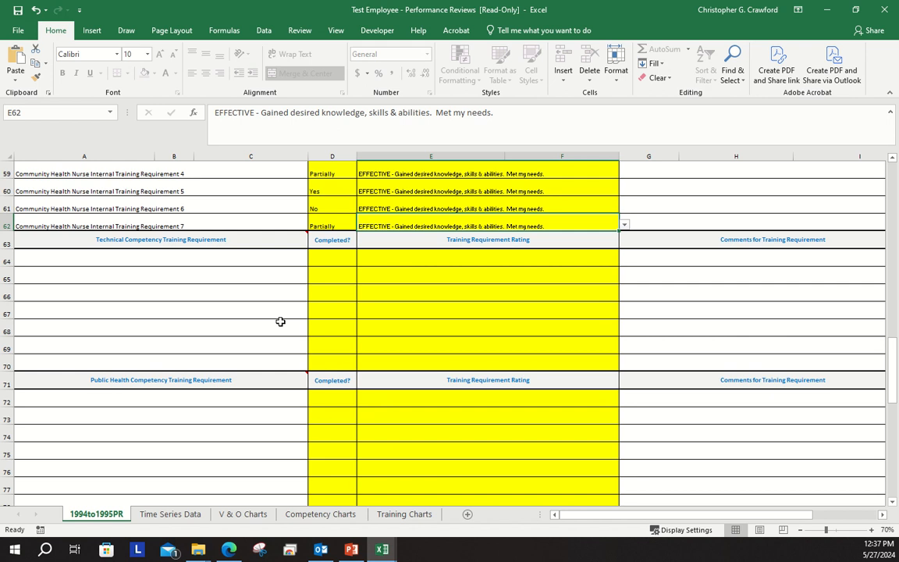
{"action": "scroll", "coordinate": [280, 321], "scroll_direction": "down", "scroll_amount": 1}
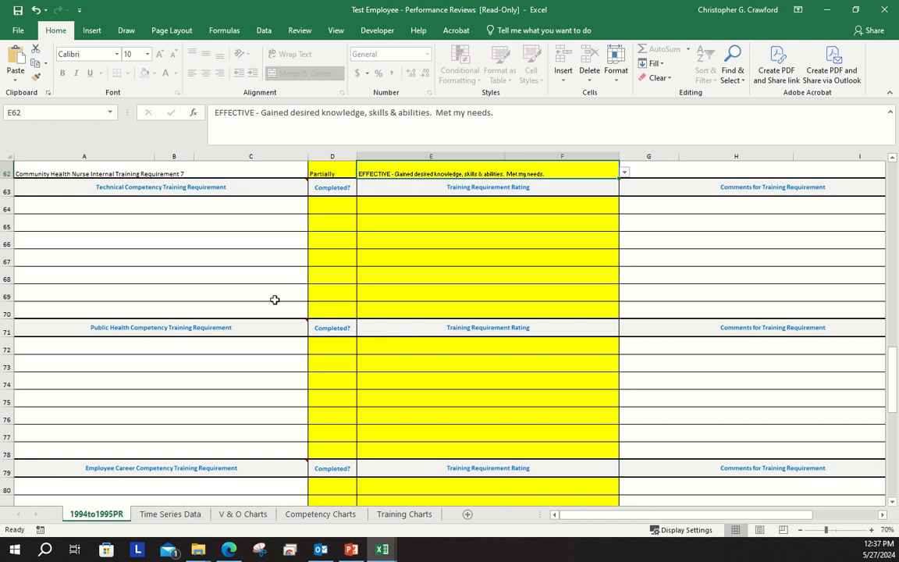
{"action": "scroll", "coordinate": [274, 299], "scroll_direction": "up", "scroll_amount": 14}
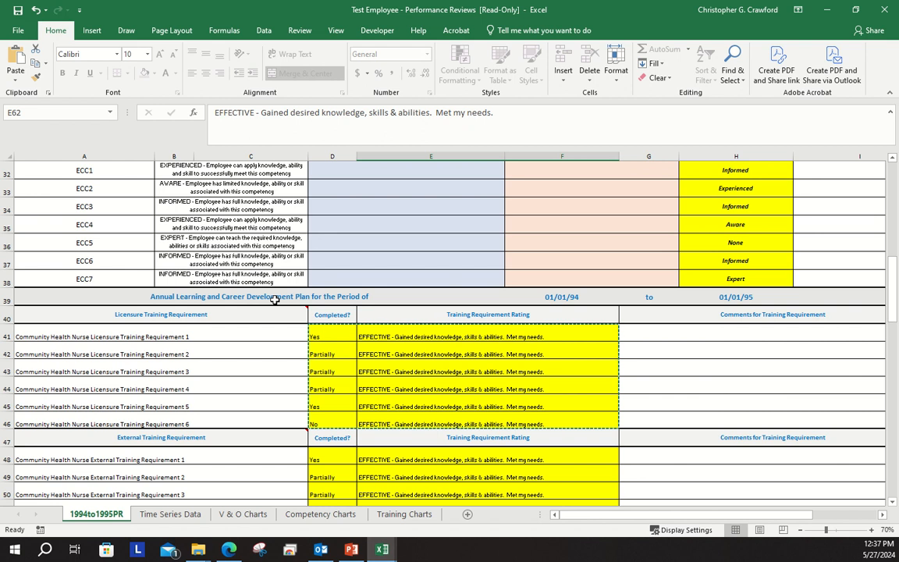
{"action": "scroll", "coordinate": [275, 300], "scroll_direction": "up", "scroll_amount": 2}
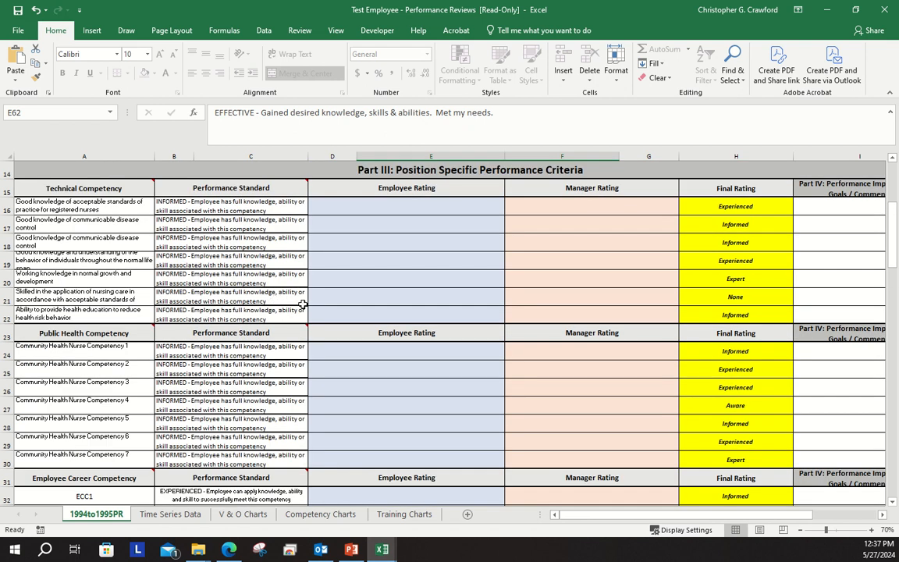
{"action": "scroll", "coordinate": [303, 304], "scroll_direction": "down", "scroll_amount": 11}
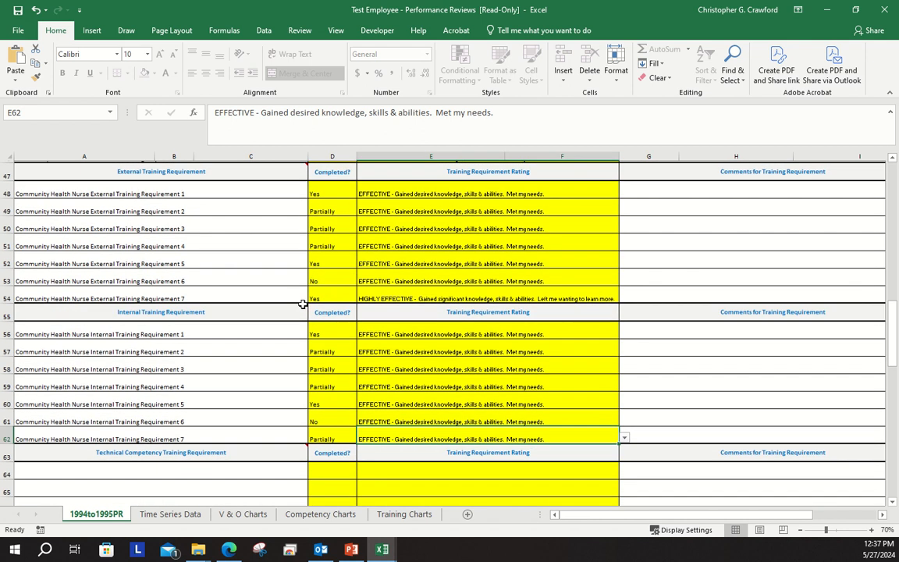
{"action": "scroll", "coordinate": [302, 303], "scroll_direction": "down", "scroll_amount": 3}
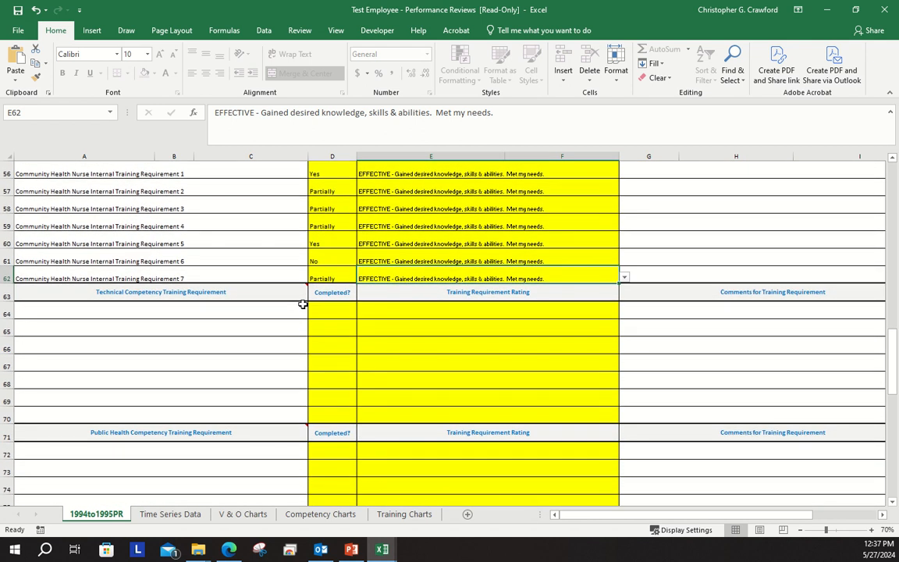
{"action": "scroll", "coordinate": [303, 304], "scroll_direction": "down", "scroll_amount": 1}
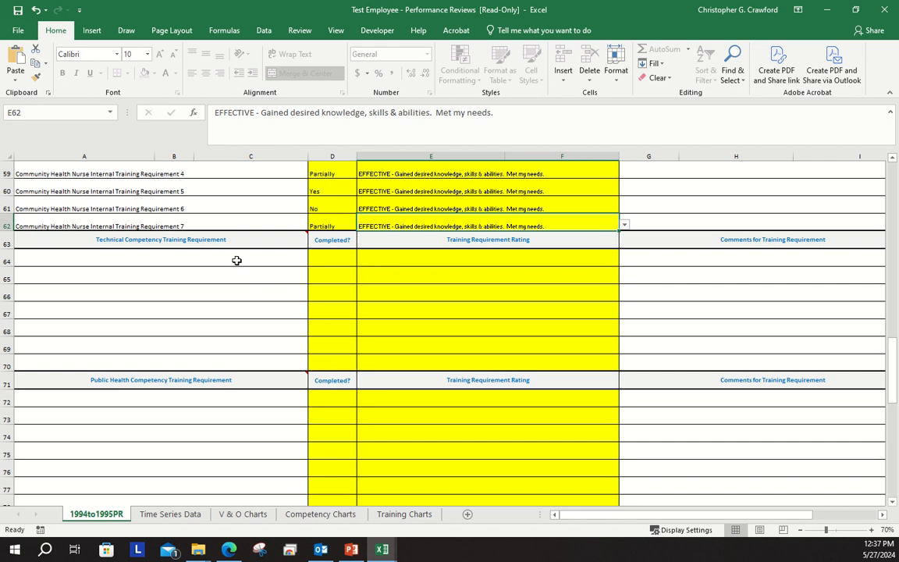
{"action": "scroll", "coordinate": [237, 260], "scroll_direction": "down", "scroll_amount": 1}
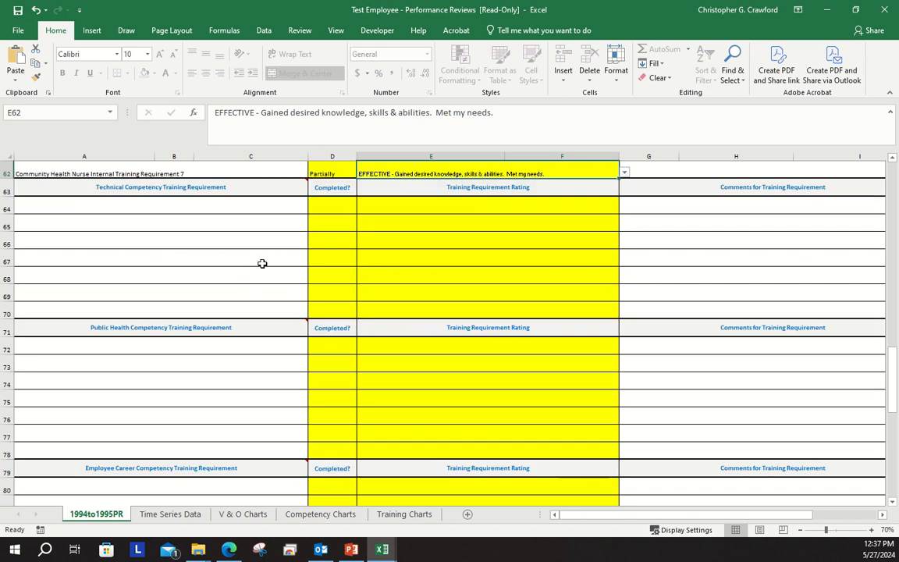
{"action": "scroll", "coordinate": [267, 267], "scroll_direction": "down", "scroll_amount": 2}
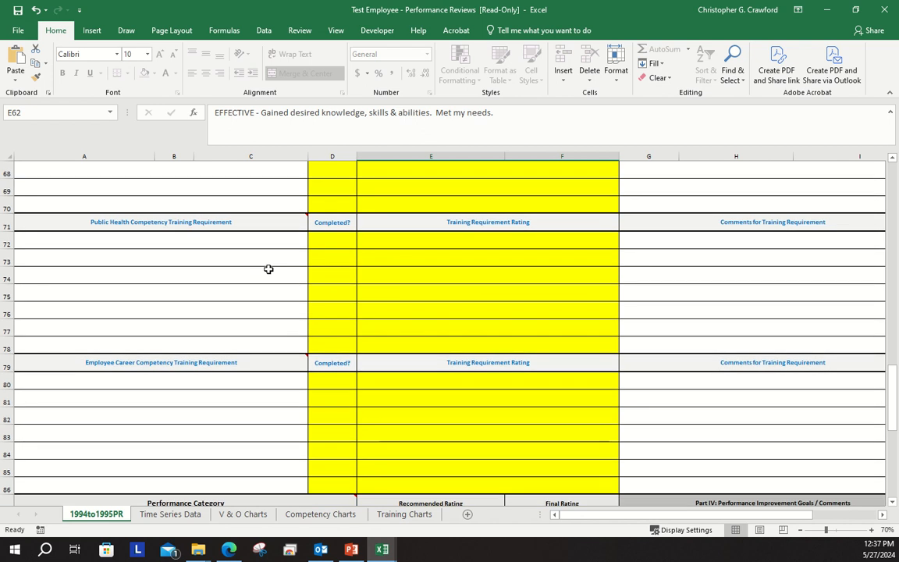
Enter "TC Training 1" as the first Technical Competency Training Requirement
{"action": "scroll", "coordinate": [267, 269], "scroll_direction": "up", "scroll_amount": 3}
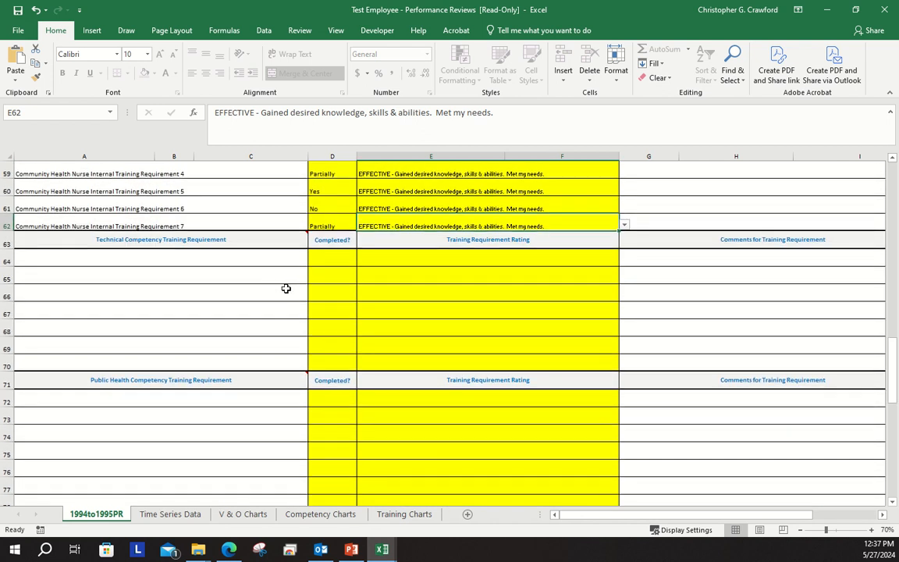
{"action": "left_click", "coordinate": [228, 258]}
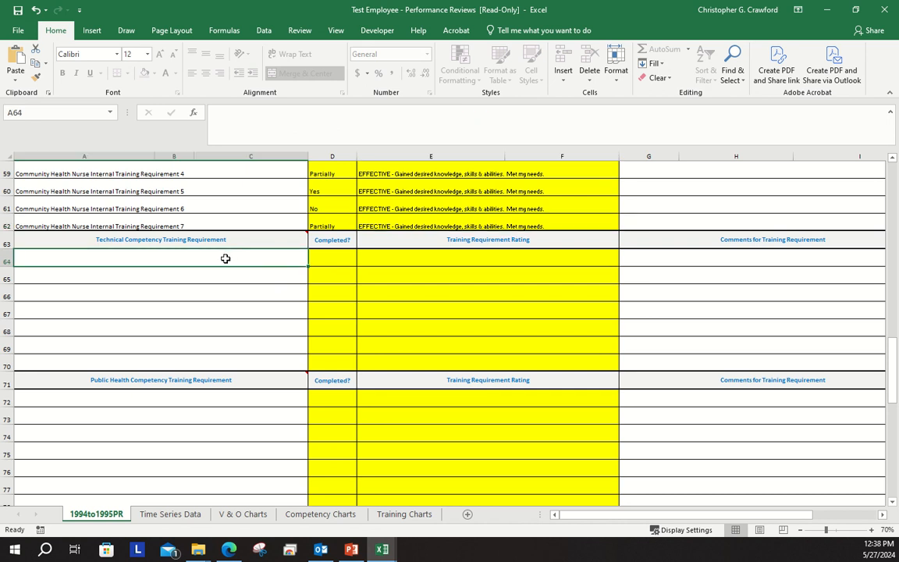
{"action": "type", "text": "T"}
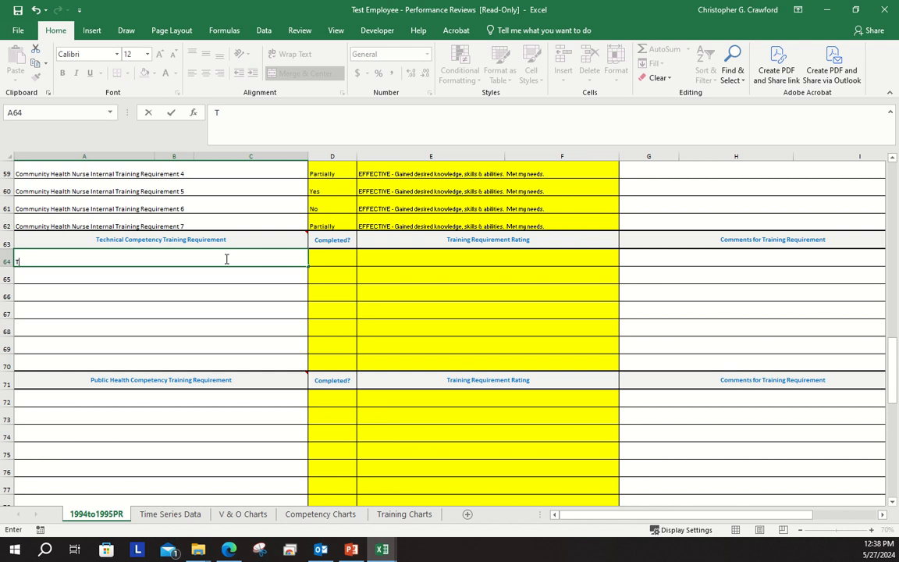
{"action": "type", "text": "C Training 1"}
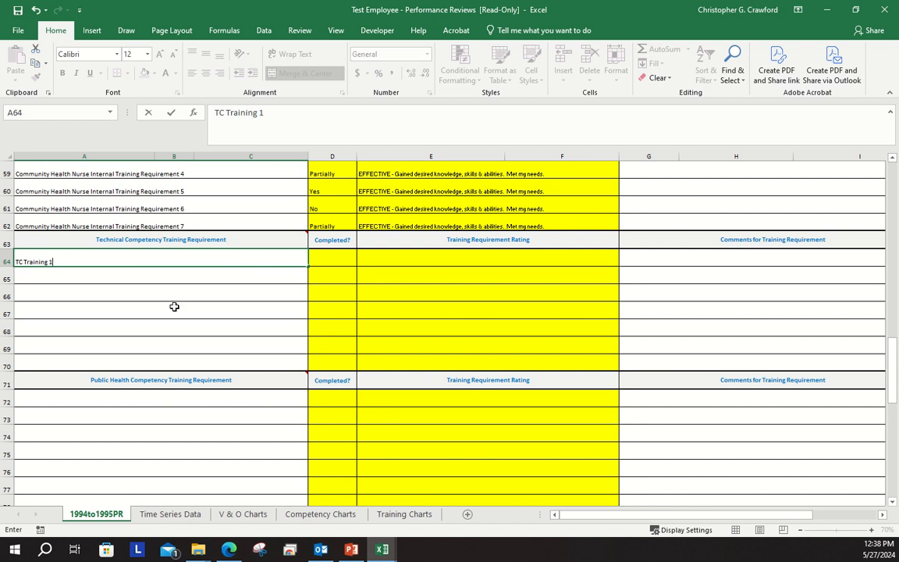
Enter "PH Training 1" as the first Public Health Competency Training Requirement
{"action": "left_click", "coordinate": [183, 398]}
{"action": "type", "text": "PH"}
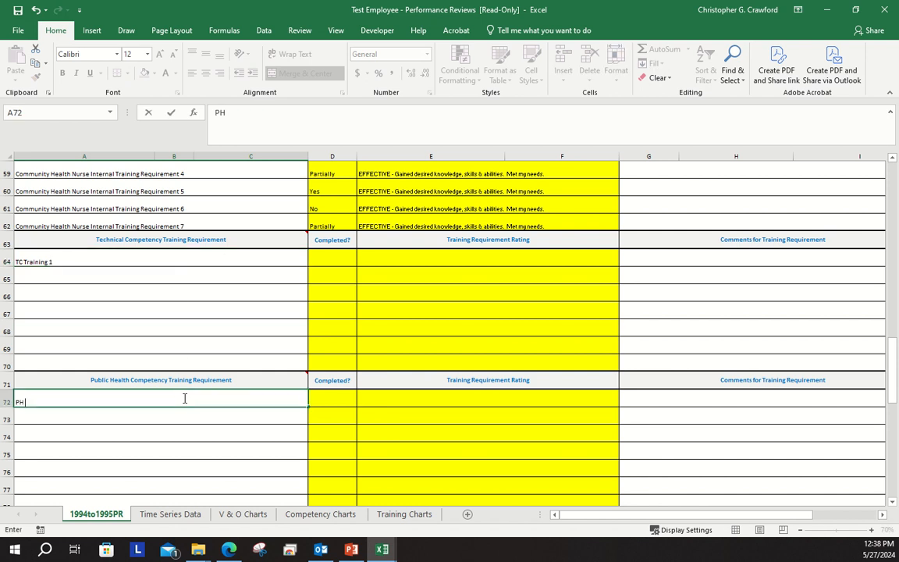
{"action": "type", "text": " Training 1"}
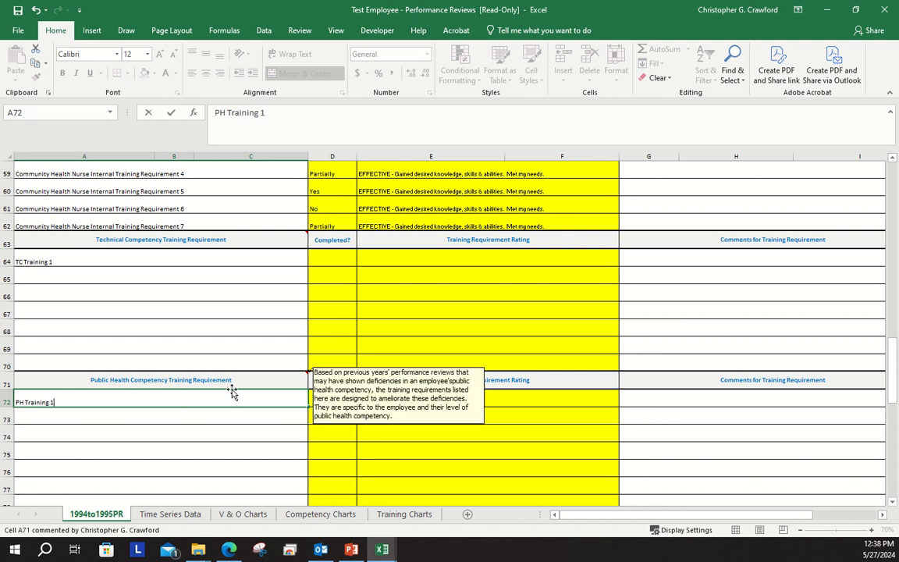
Enter "EC Training 1" as the first Employee Career Competency Training Requirement
{"action": "scroll", "coordinate": [226, 391], "scroll_direction": "down", "scroll_amount": 2}
{"action": "scroll", "coordinate": [226, 390], "scroll_direction": "down", "scroll_amount": 1}
{"action": "left_click", "coordinate": [220, 383]}
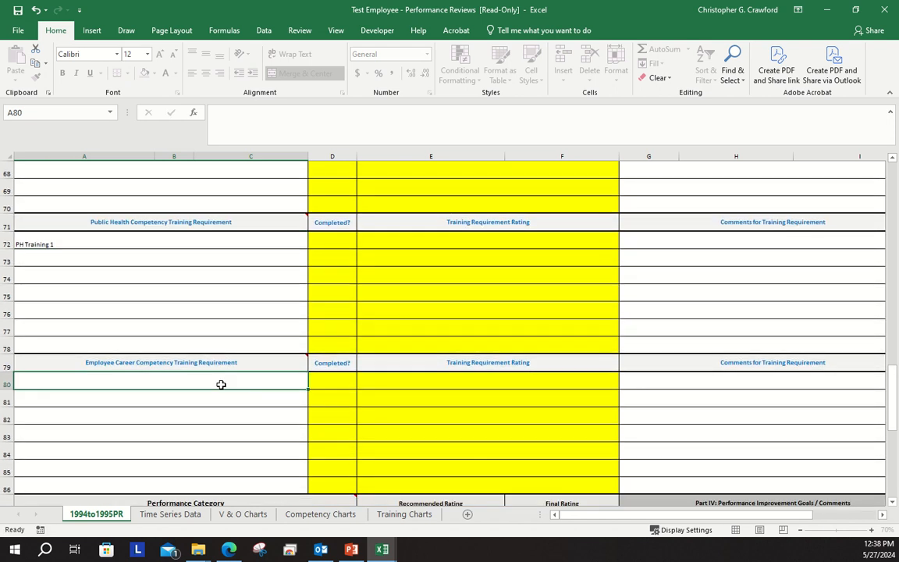
{"action": "type", "text": "E"}
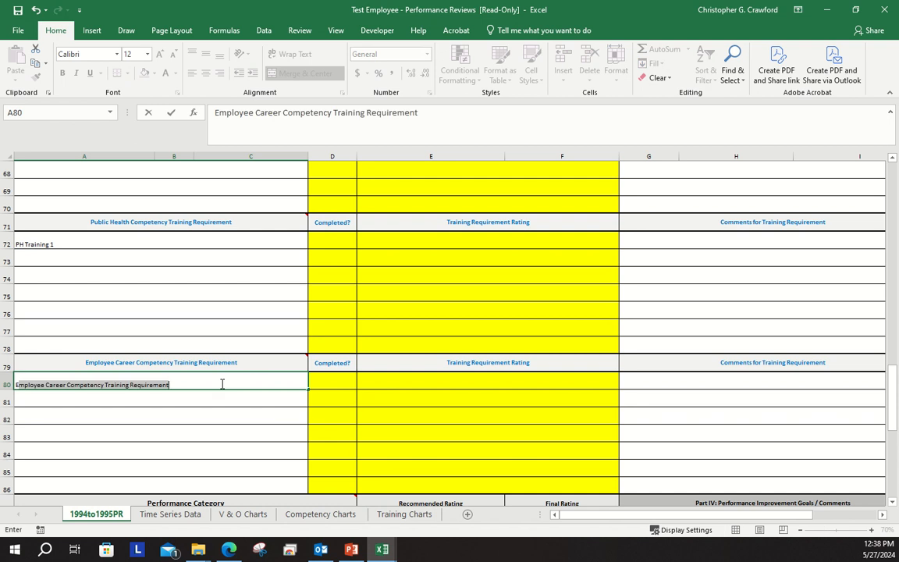
{"action": "type", "text": "cC Tr"}
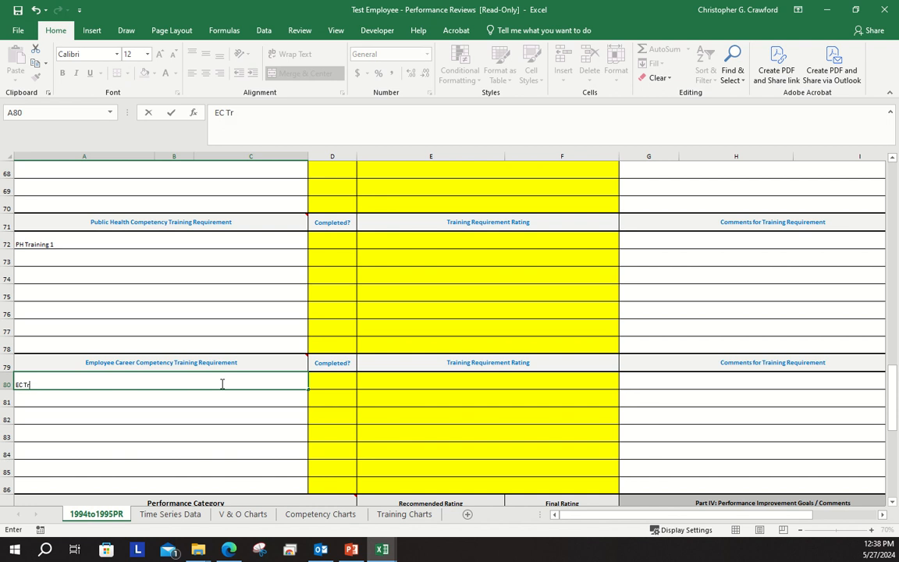
{"action": "type", "text": "aining 1"}
Mark TC Training 1 as completed with Yes and rate it "EFFECTIVE - Gained desired knowledge, skills & abilities. Met my needs."
{"action": "scroll", "coordinate": [279, 317], "scroll_direction": "up", "scroll_amount": 2}
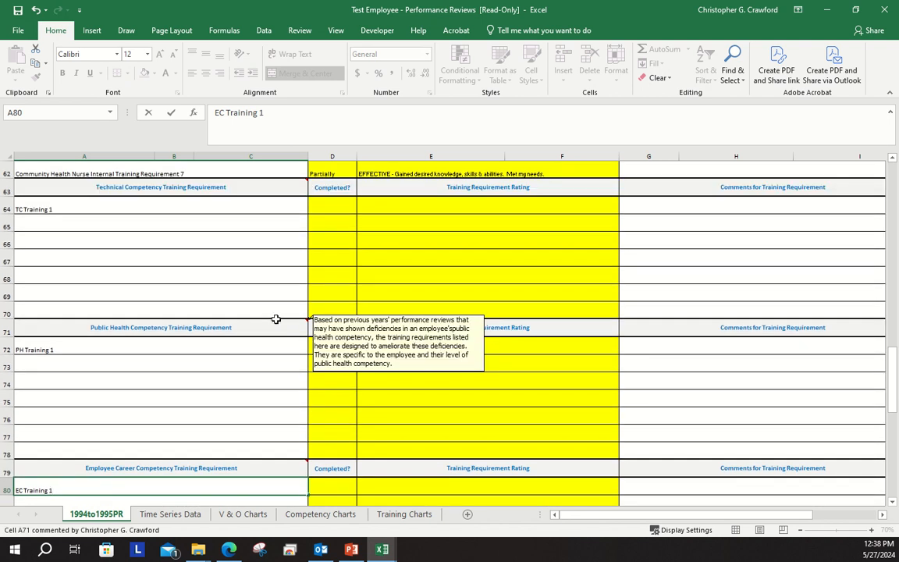
{"action": "left_click", "coordinate": [337, 206]}
{"action": "left_click", "coordinate": [362, 207]}
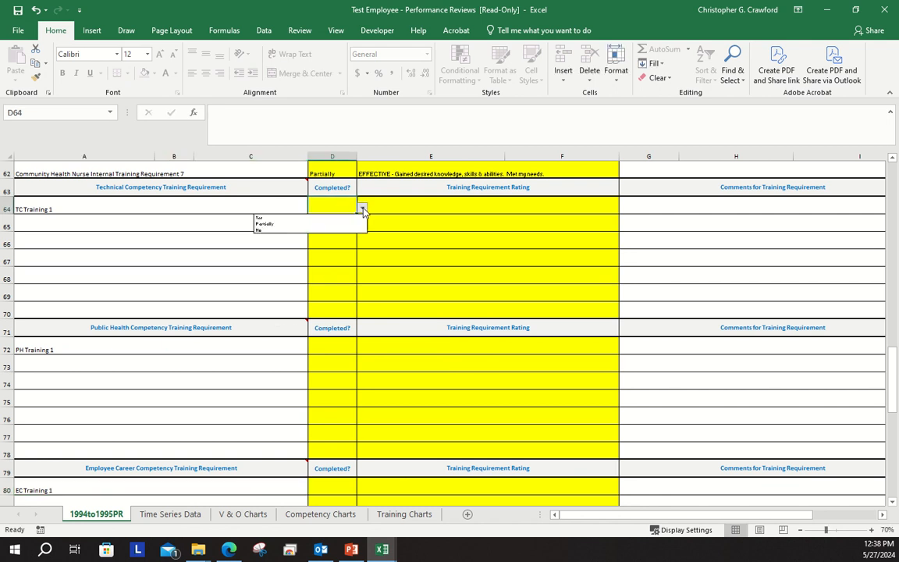
{"action": "left_click", "coordinate": [313, 219]}
{"action": "left_click", "coordinate": [421, 207]}
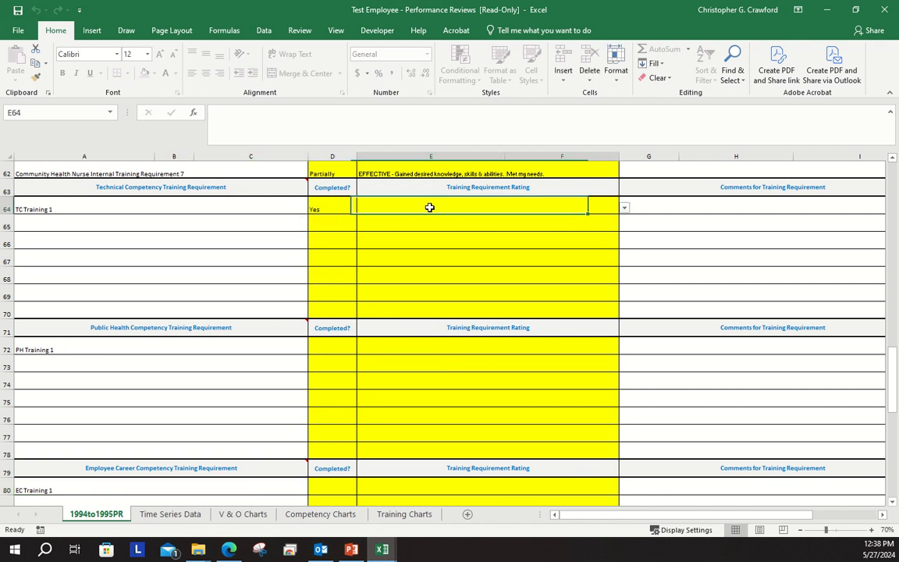
{"action": "left_click", "coordinate": [625, 208]}
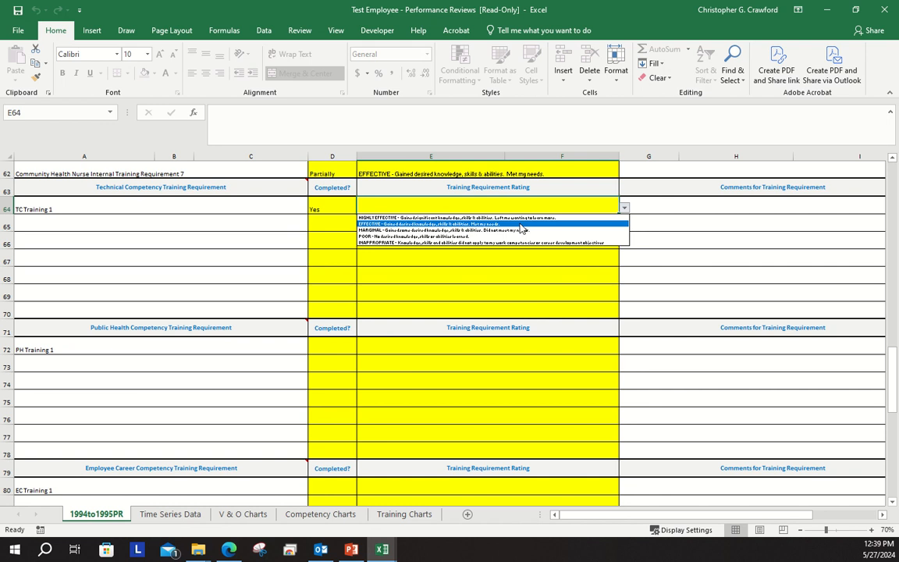
{"action": "left_click", "coordinate": [575, 226]}
Set PH Training 1 to Partially completed and rate it "MARGINAL - Gained some desired knowledge, skills & abilities. Did not meet my needs."
{"action": "left_click", "coordinate": [336, 348]}
{"action": "left_click", "coordinate": [362, 347]}
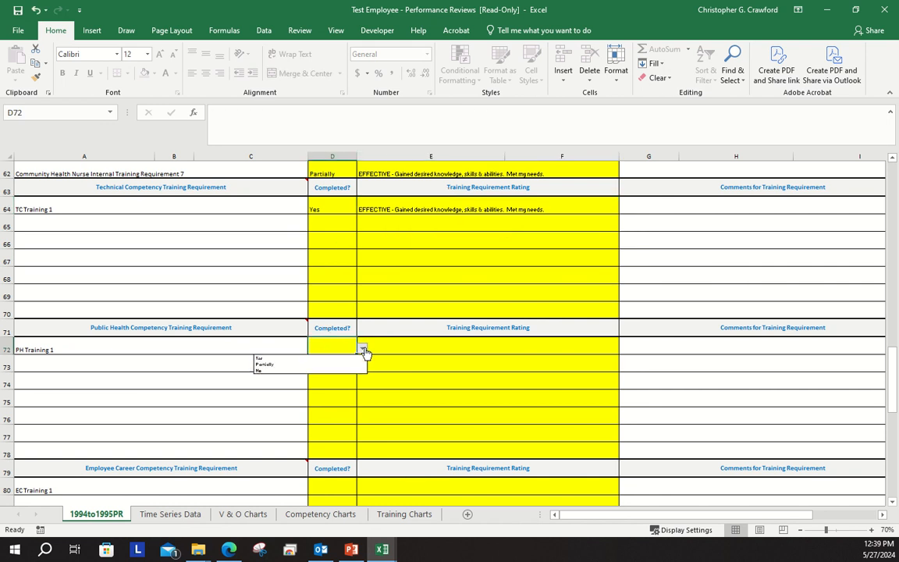
{"action": "left_click", "coordinate": [350, 362]}
{"action": "left_click", "coordinate": [427, 344]}
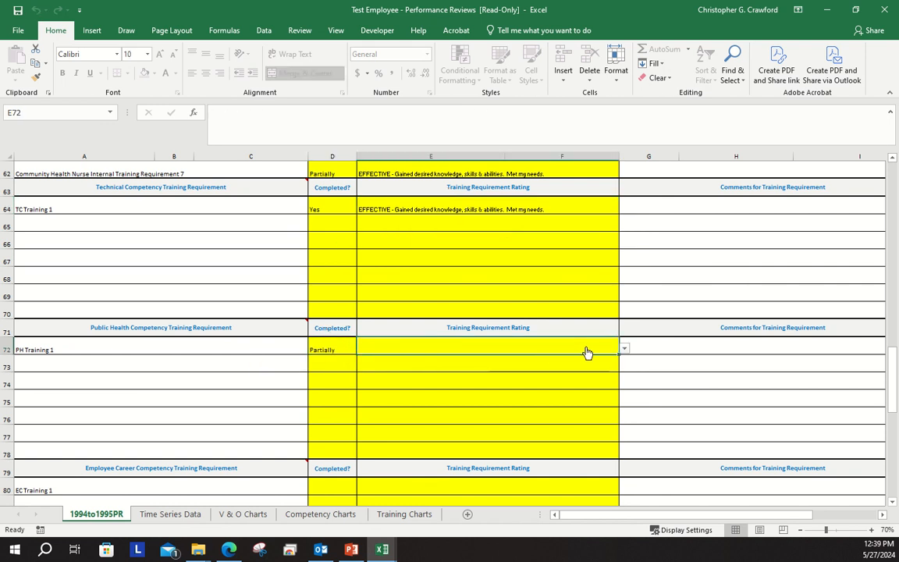
{"action": "left_click", "coordinate": [624, 348]}
{"action": "left_click", "coordinate": [477, 371]}
Set EC Training 1 to Partially completed and rate it "MARGINAL - Gained some desired knowledge, skills & abilities. Did not meet my needs."
{"action": "scroll", "coordinate": [330, 381], "scroll_direction": "down", "scroll_amount": 2}
{"action": "left_click", "coordinate": [330, 383]}
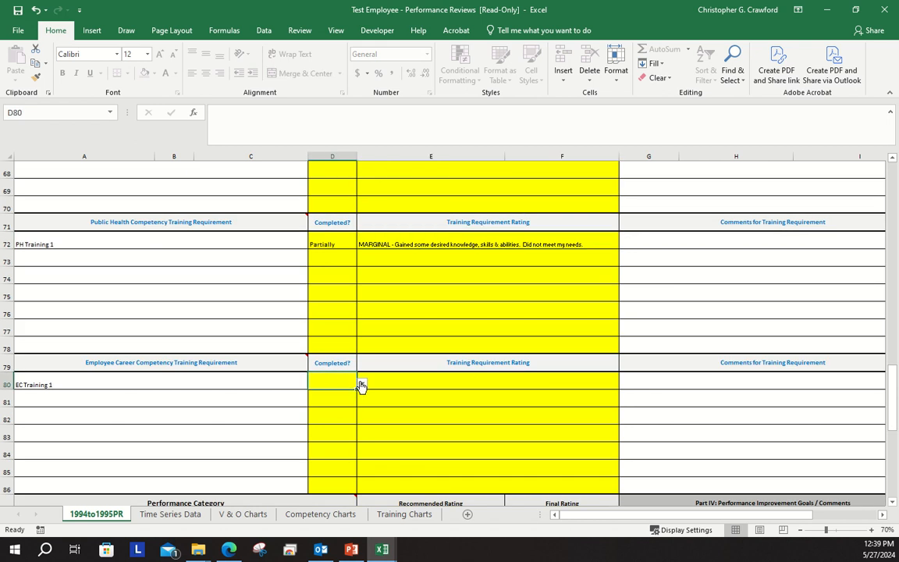
{"action": "left_click", "coordinate": [362, 383]}
{"action": "left_click", "coordinate": [311, 400]}
{"action": "left_click", "coordinate": [451, 379]}
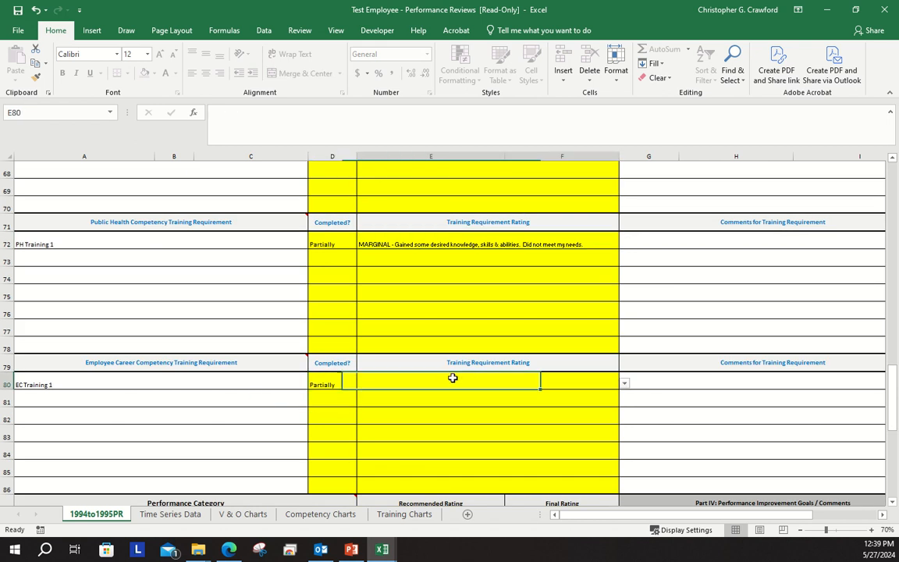
{"action": "left_click", "coordinate": [625, 383]}
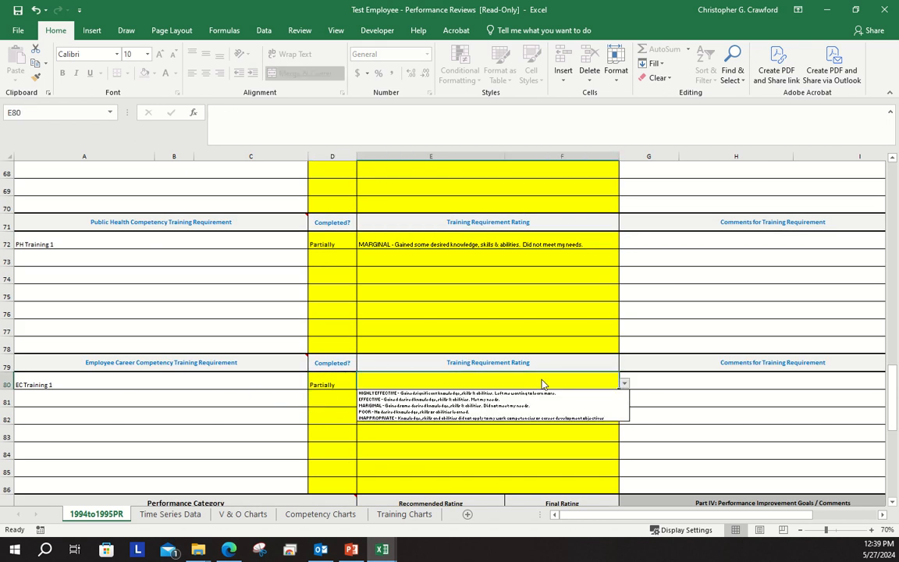
{"action": "left_click", "coordinate": [452, 406]}
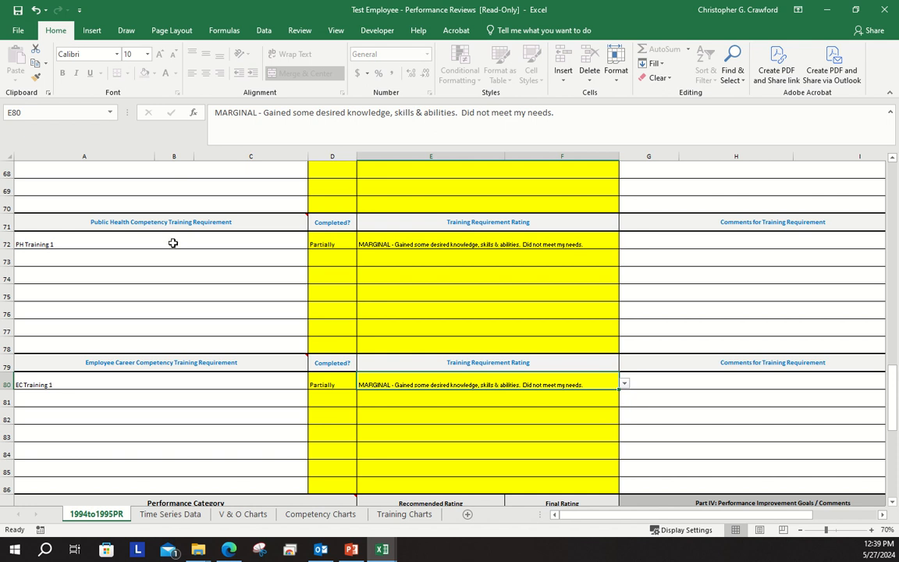
Review the technical, public health and employee career training entries and the rating options available for TC Training 1
{"action": "mouse_move", "coordinate": [146, 227]}
{"action": "scroll", "coordinate": [188, 262], "scroll_direction": "up", "scroll_amount": 2}
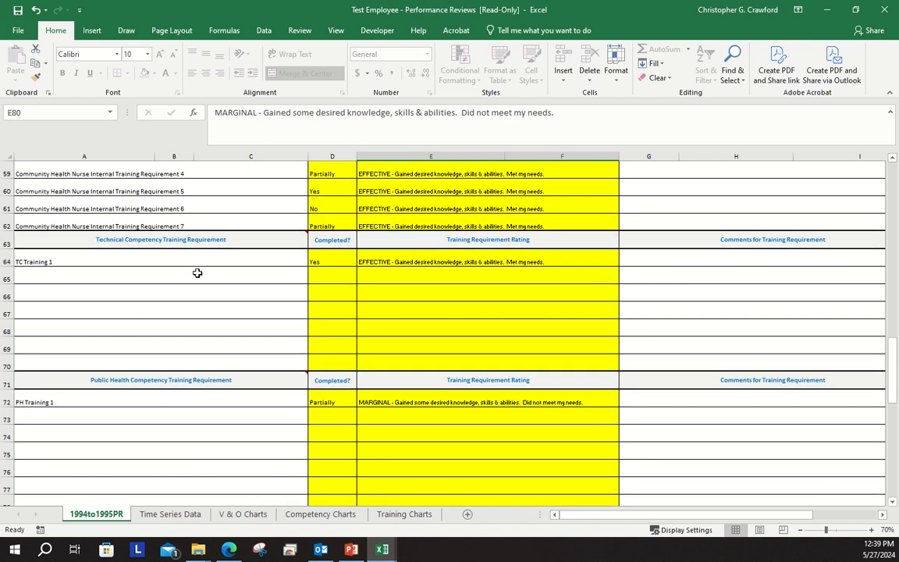
{"action": "scroll", "coordinate": [196, 273], "scroll_direction": "down", "scroll_amount": 1}
{"action": "scroll", "coordinate": [197, 273], "scroll_direction": "down", "scroll_amount": 2}
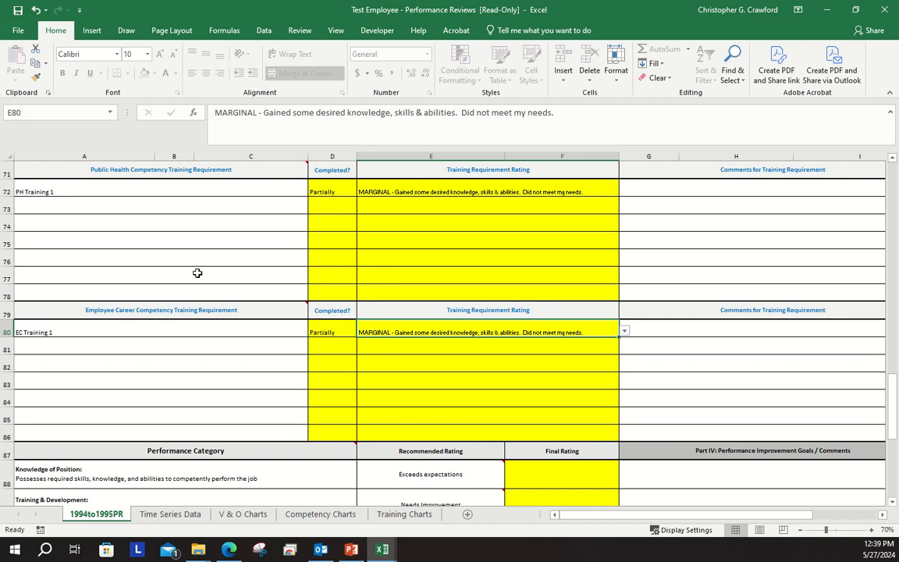
{"action": "left_click_drag", "start_coordinate": [893, 412], "coordinate": [892, 391]}
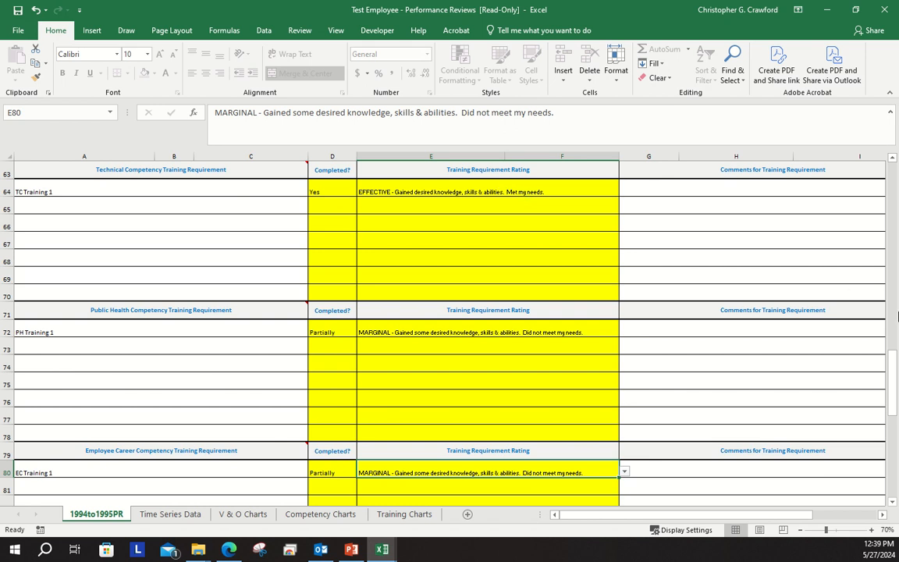
{"action": "left_click", "coordinate": [895, 378]}
{"action": "left_click", "coordinate": [606, 188]}
{"action": "left_click", "coordinate": [624, 191]}
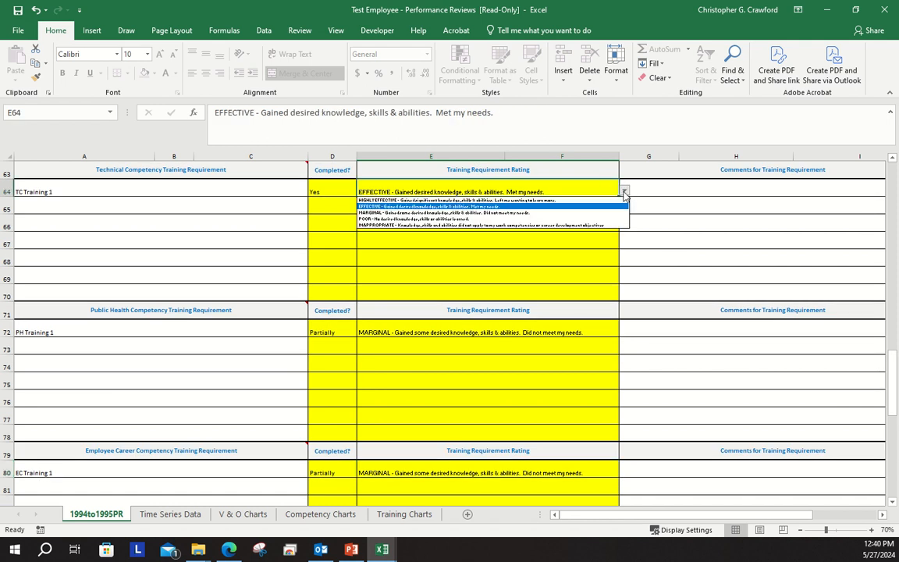
{"action": "key", "text": "Escape"}
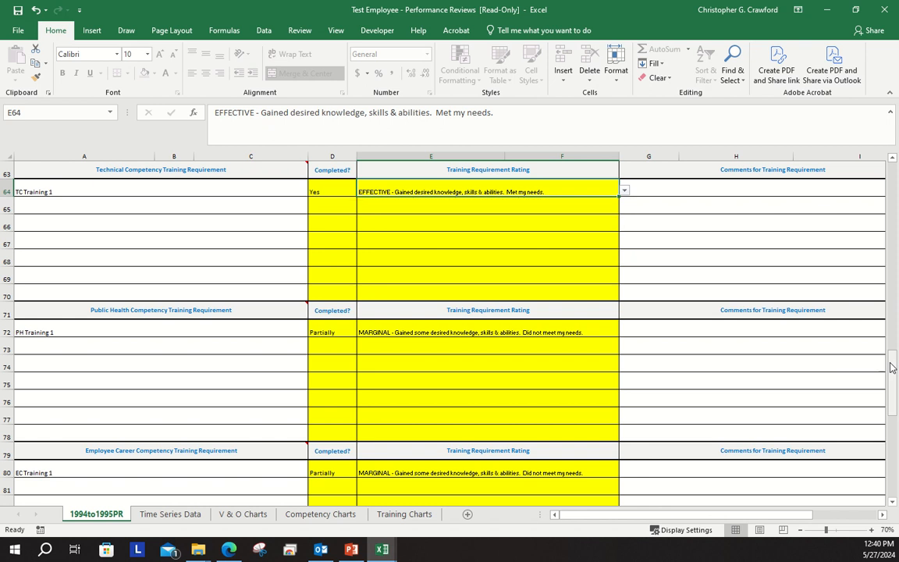
Examine the Part III competency ratings with their Part IV goals and comments column, and the comments column for the training requirements
{"action": "left_click_drag", "start_coordinate": [894, 367], "coordinate": [894, 334]}
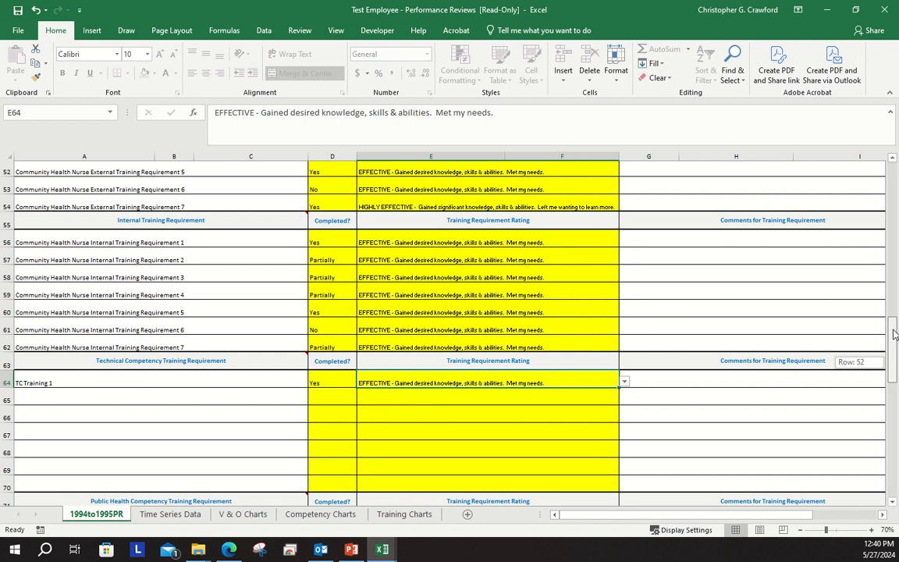
{"action": "left_click_drag", "start_coordinate": [894, 334], "coordinate": [894, 264]}
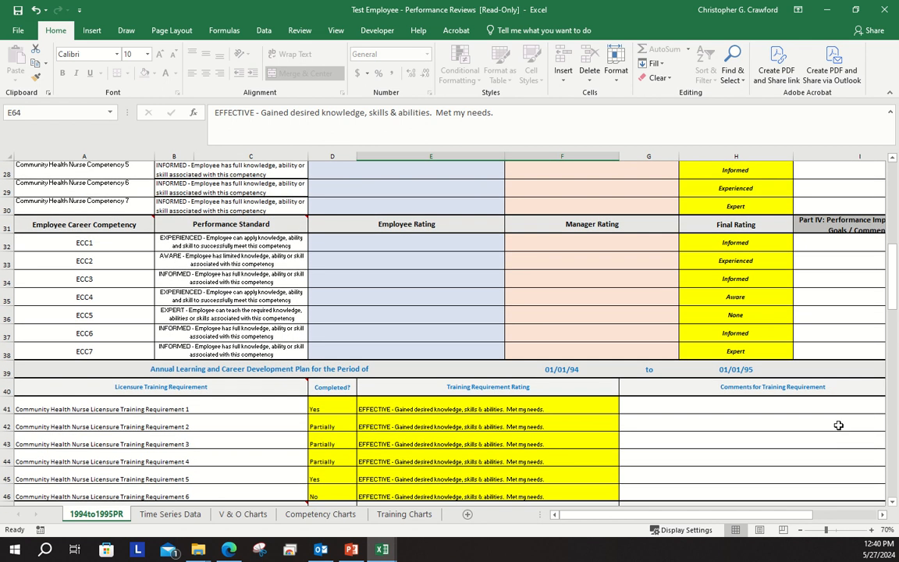
{"action": "left_click_drag", "start_coordinate": [778, 517], "coordinate": [804, 519]}
{"action": "left_click_drag", "start_coordinate": [813, 519], "coordinate": [821, 519]}
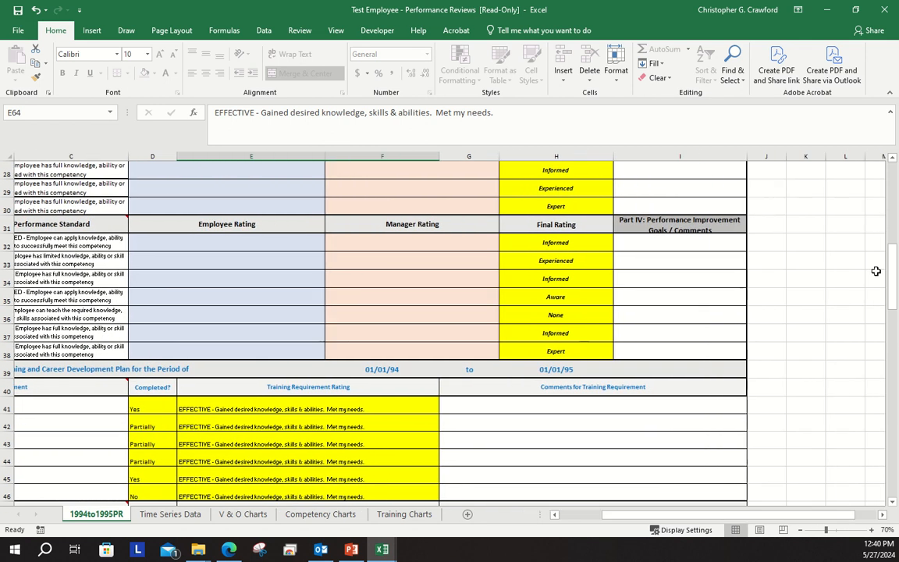
{"action": "left_click_drag", "start_coordinate": [890, 273], "coordinate": [890, 229]}
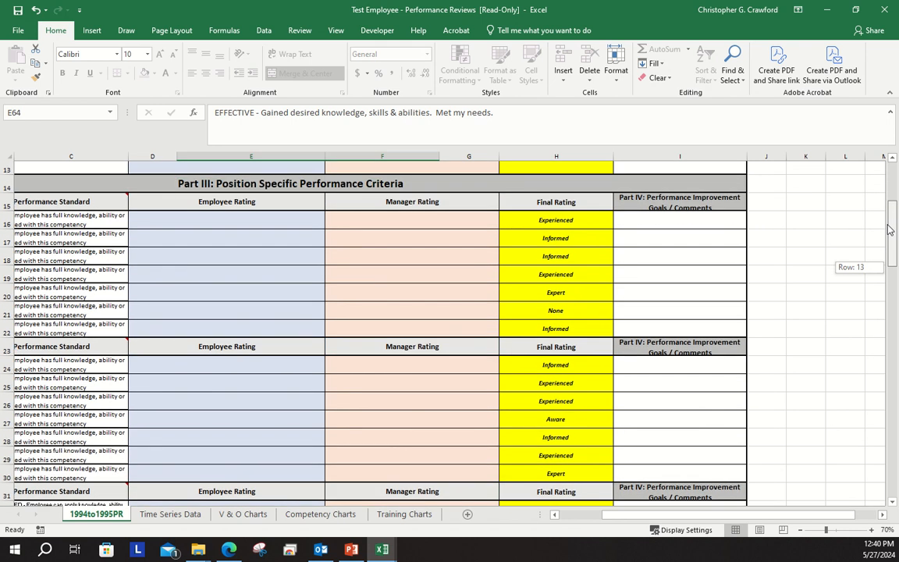
{"action": "left_click_drag", "start_coordinate": [889, 229], "coordinate": [878, 396]}
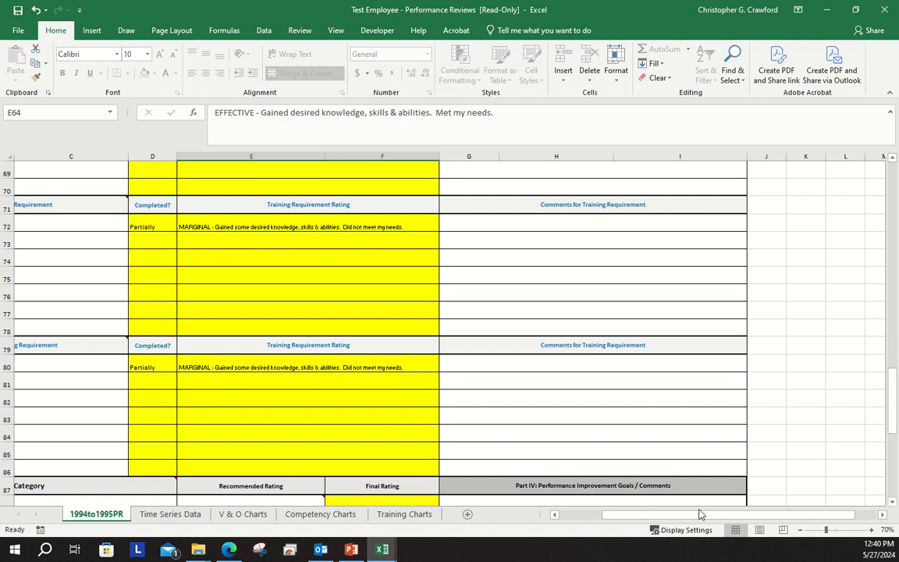
{"action": "left_click_drag", "start_coordinate": [695, 516], "coordinate": [646, 513]}
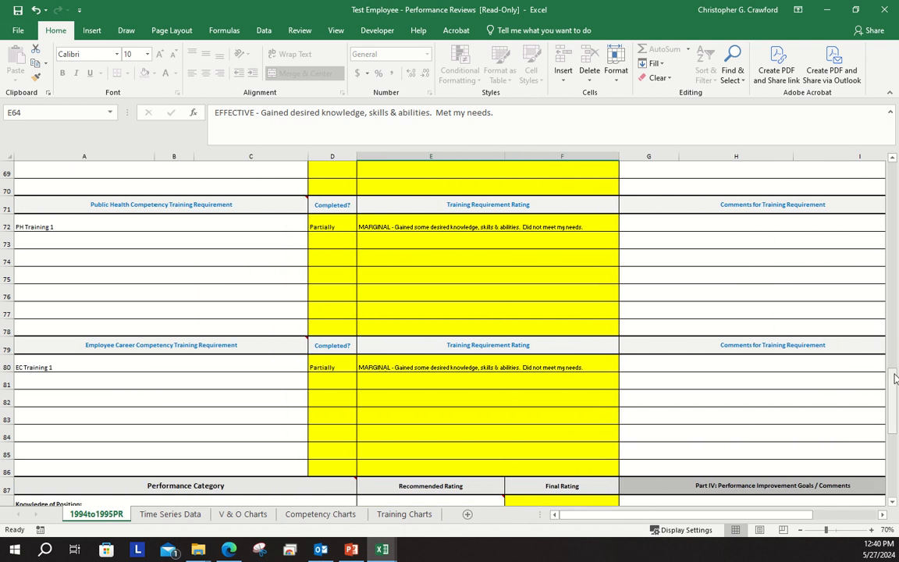
Examine the Performance Category section below the training requirements and read the note on the Knowledge of Position recommended rating
{"action": "left_click_drag", "start_coordinate": [895, 378], "coordinate": [894, 398]}
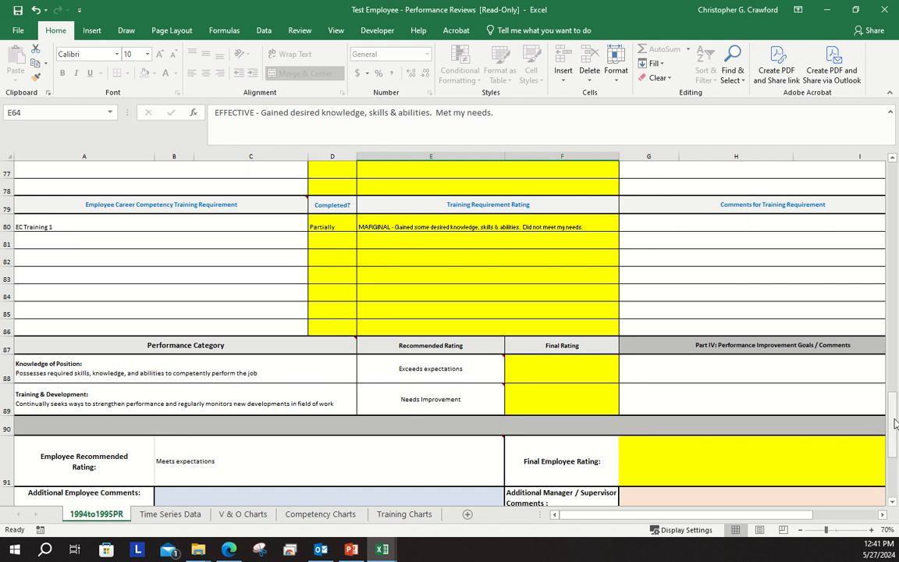
{"action": "mouse_move", "coordinate": [895, 420]}
{"action": "left_mouse_down"}
{"action": "mouse_move", "coordinate": [897, 227]}
{"action": "mouse_move", "coordinate": [897, 418]}
{"action": "left_mouse_up"}
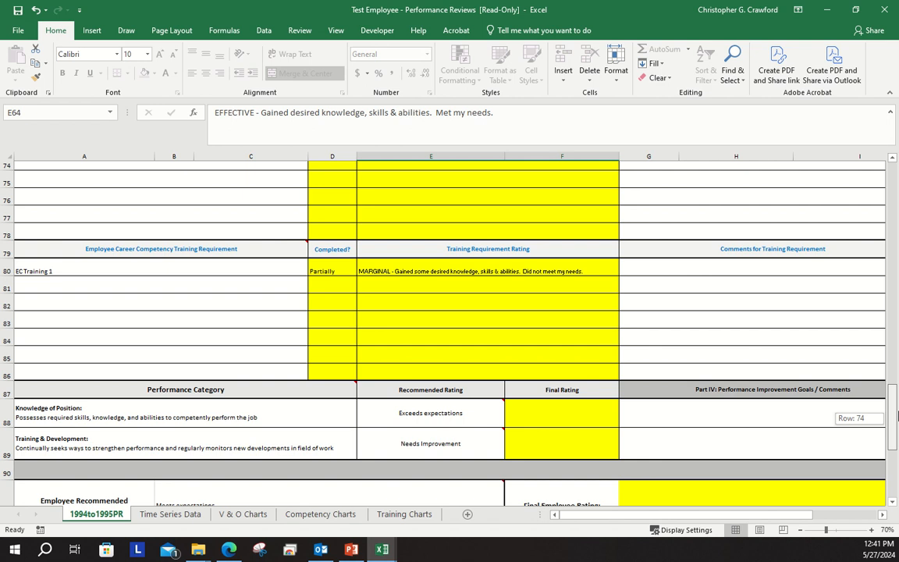
{"action": "left_click_drag", "start_coordinate": [897, 417], "coordinate": [897, 418]}
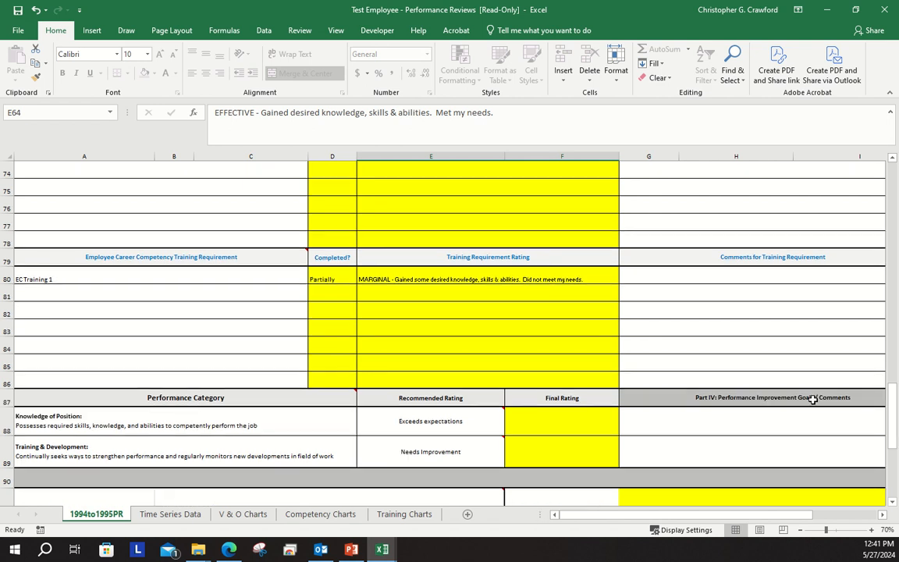
{"action": "mouse_move", "coordinate": [481, 423]}
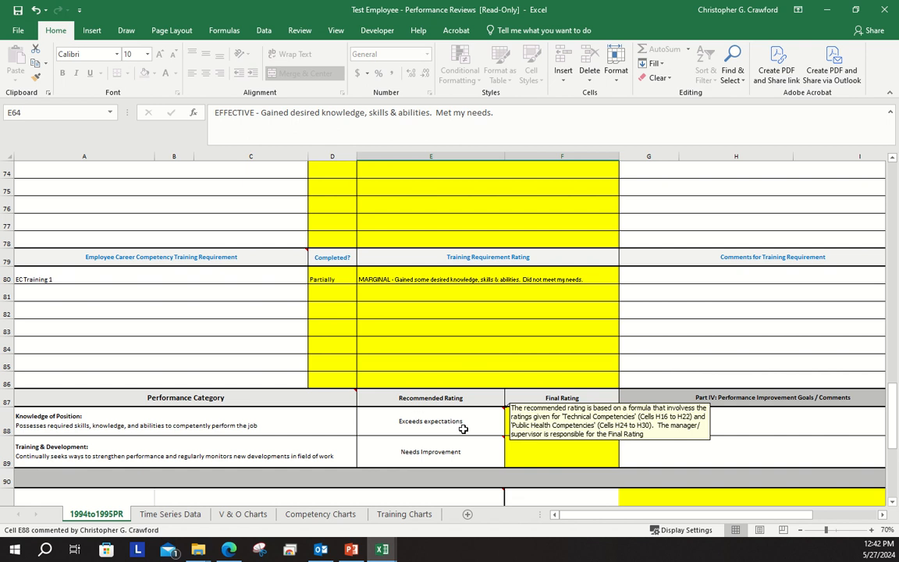
Set the final rating for Knowledge of Position to Meets expectations
{"action": "mouse_move", "coordinate": [893, 409]}
{"action": "left_mouse_down"}
{"action": "mouse_move", "coordinate": [894, 223]}
{"action": "mouse_move", "coordinate": [894, 421]}
{"action": "left_mouse_up"}
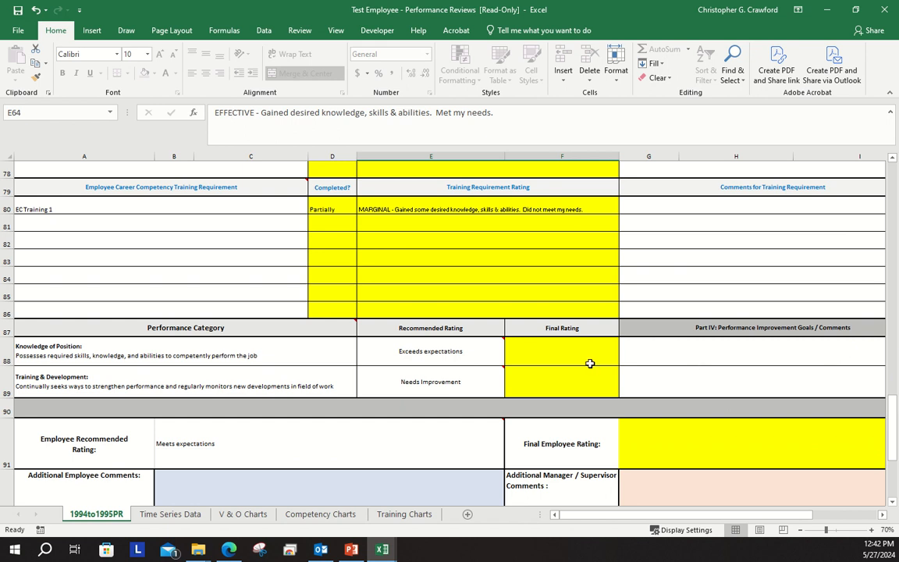
{"action": "mouse_move", "coordinate": [472, 354]}
{"action": "left_click", "coordinate": [550, 355]}
{"action": "left_click", "coordinate": [625, 360]}
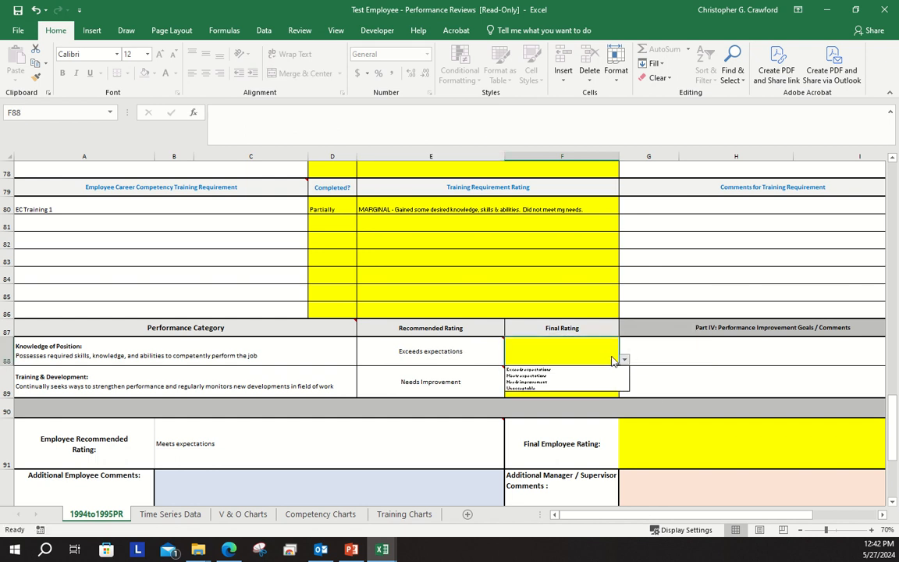
{"action": "left_click", "coordinate": [588, 377]}
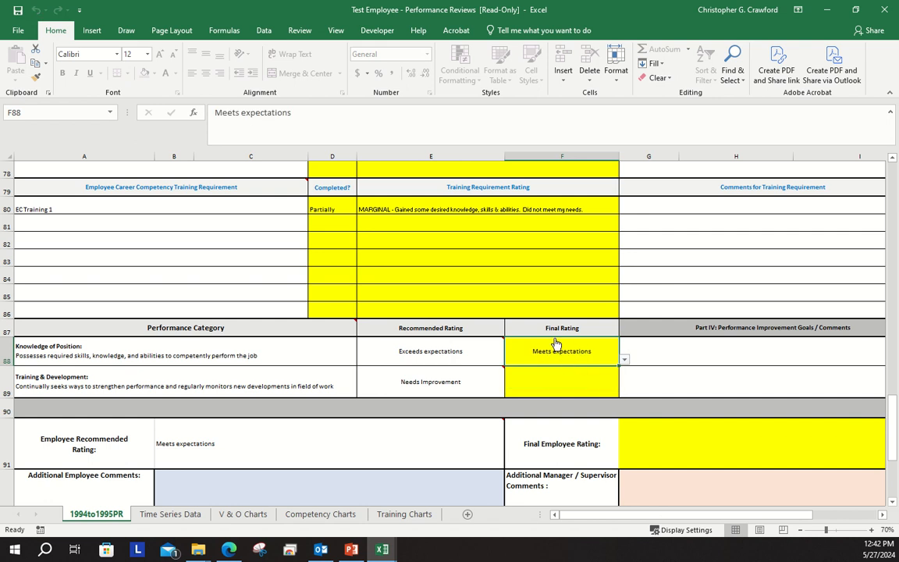
Set the final rating for Training & Development to Meets expectations
{"action": "mouse_move", "coordinate": [415, 353]}
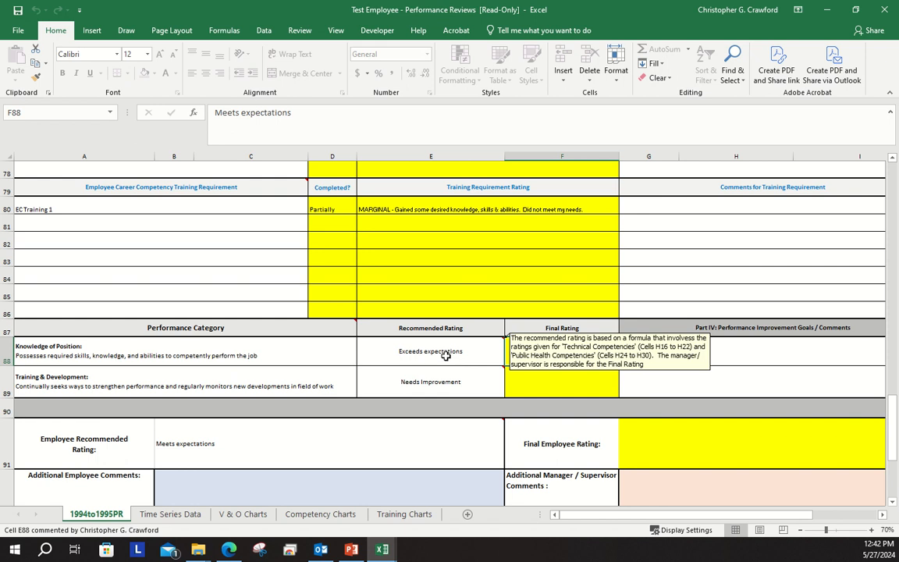
{"action": "mouse_move", "coordinate": [437, 391]}
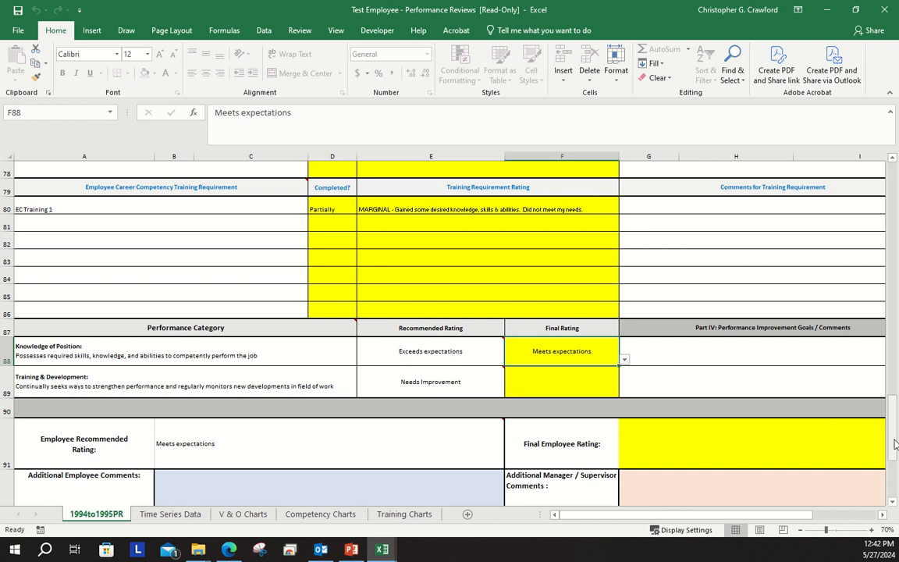
{"action": "left_click_drag", "start_coordinate": [896, 446], "coordinate": [896, 323]}
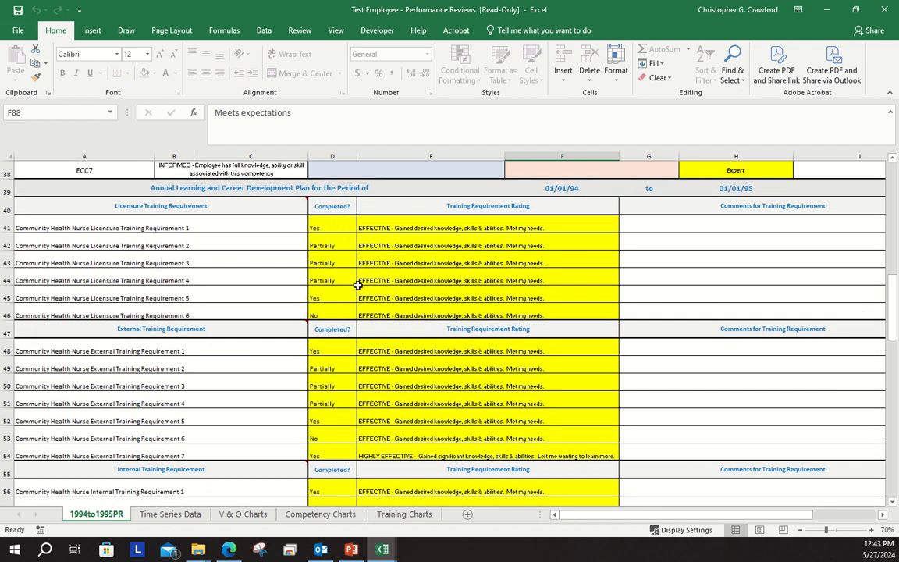
{"action": "left_click_drag", "start_coordinate": [896, 341], "coordinate": [896, 441]}
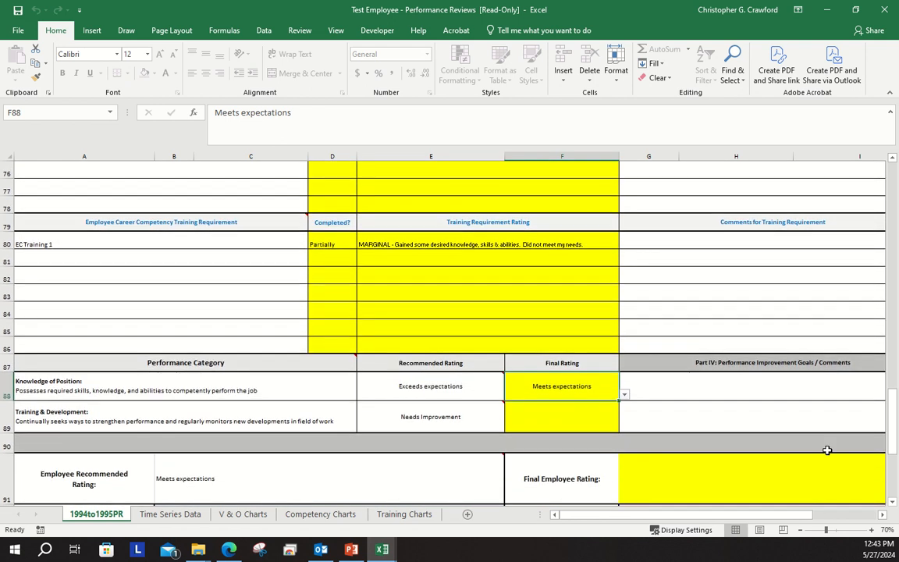
{"action": "left_click", "coordinate": [556, 422]}
{"action": "left_click", "coordinate": [625, 427]}
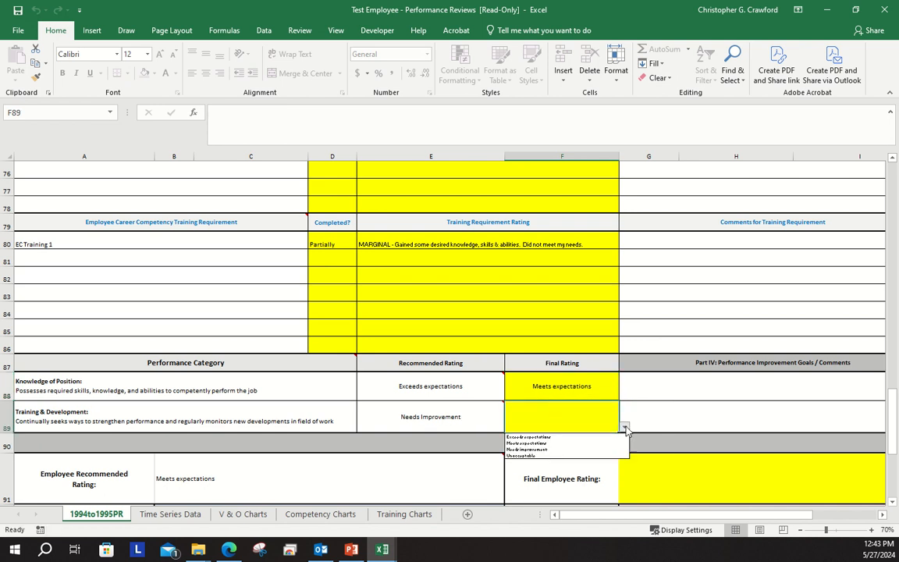
{"action": "left_click", "coordinate": [571, 443]}
Set the Final Employee Rating to "MEETS EXPECTATIONS - Employee satisfies all essential job requirements; may exceed expectations periodically; demonstrates likelihood of eventually exceeding expectations"
{"action": "scroll", "coordinate": [624, 369], "scroll_direction": "down", "scroll_amount": 2}
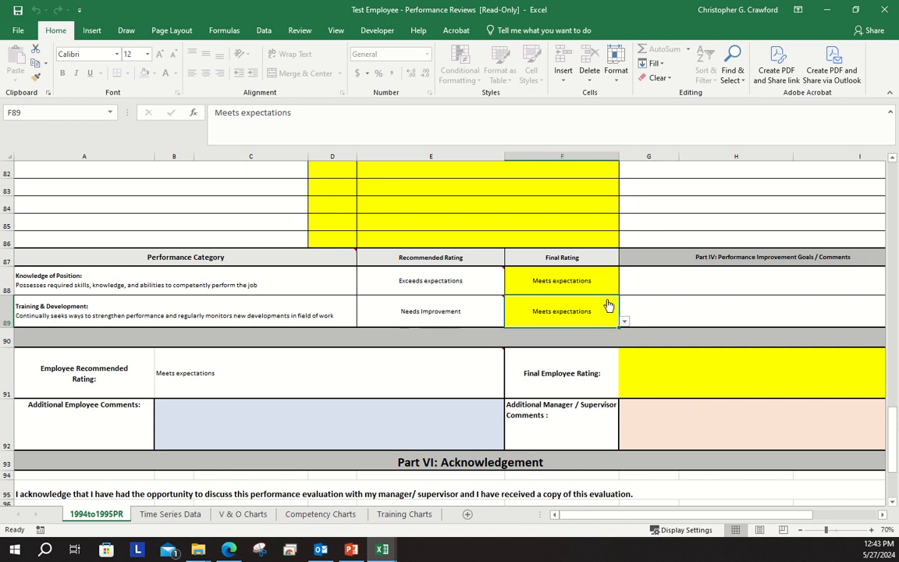
{"action": "mouse_move", "coordinate": [263, 357]}
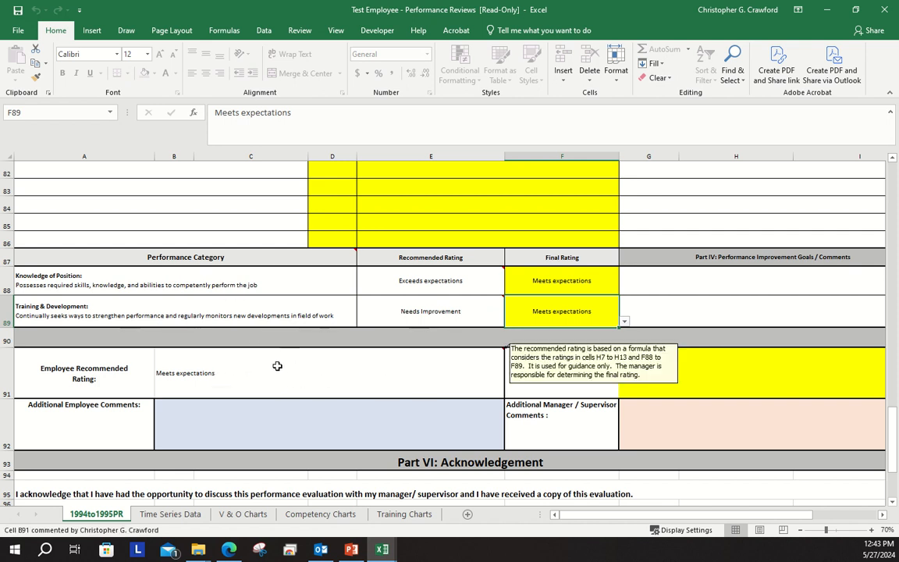
{"action": "left_click", "coordinate": [883, 515]}
{"action": "mouse_move", "coordinate": [106, 373]}
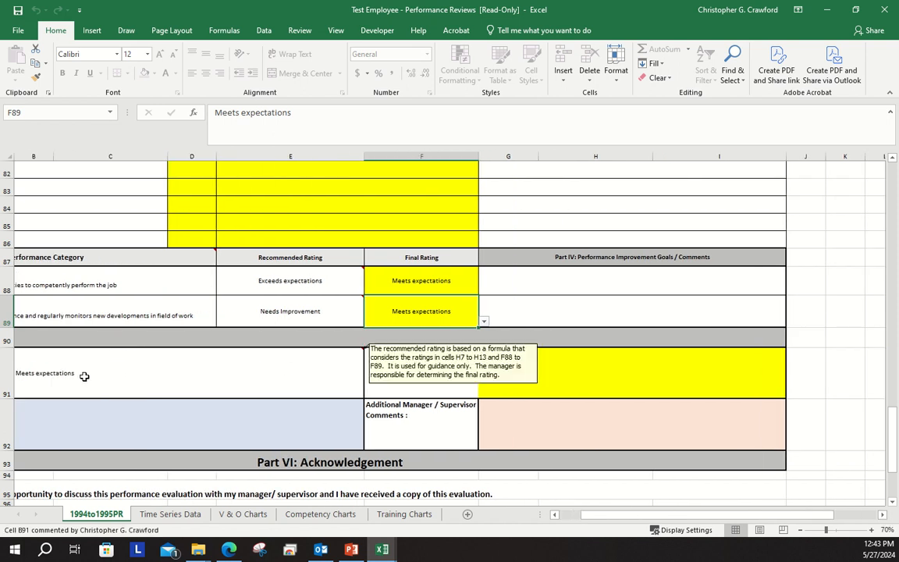
{"action": "left_click", "coordinate": [622, 375]}
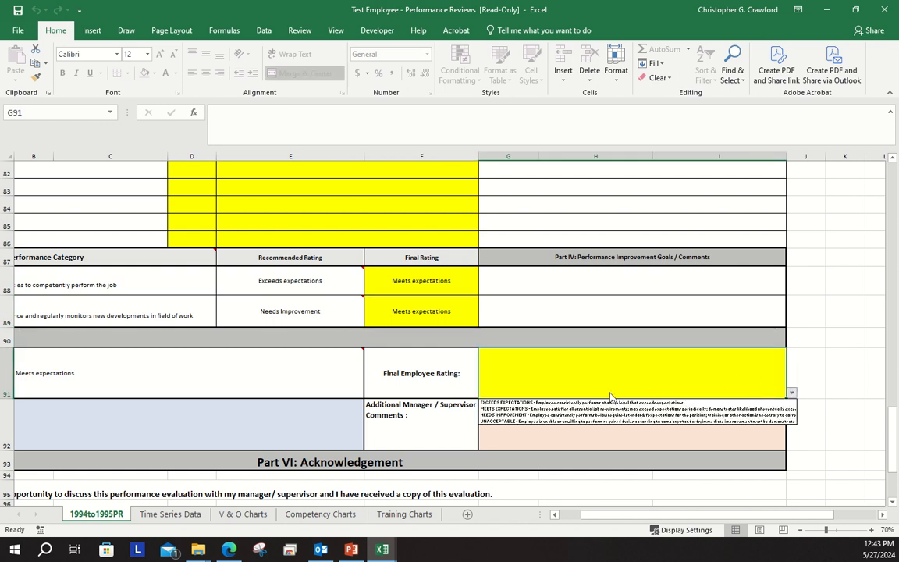
{"action": "left_click", "coordinate": [592, 409]}
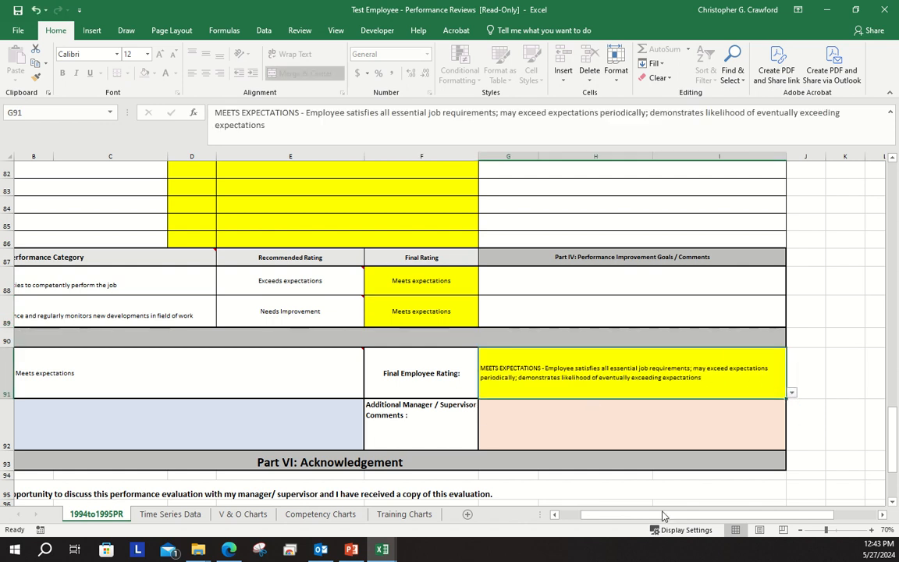
Enter the employee's full name as the Employee Signature in Part VI: Acknowledgement
{"action": "left_click_drag", "start_coordinate": [652, 515], "coordinate": [608, 501]}
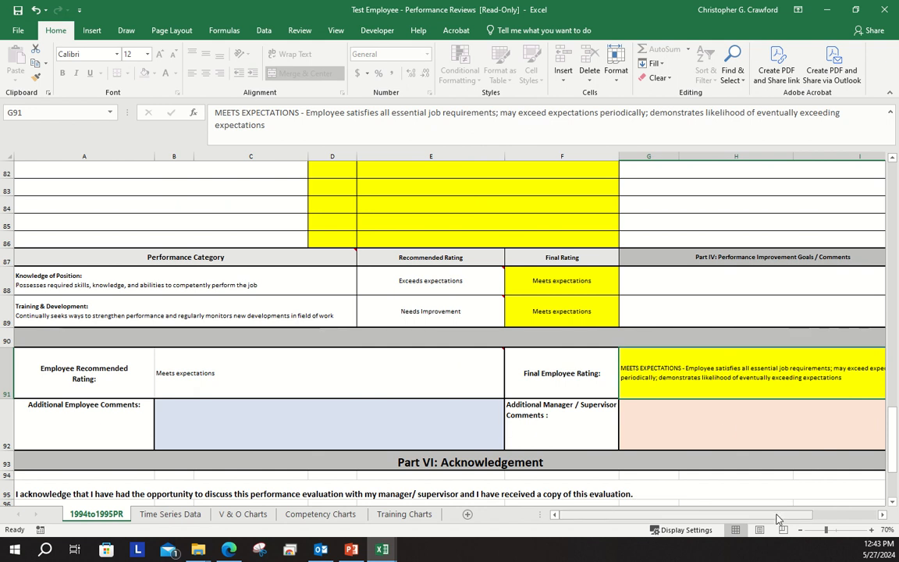
{"action": "mouse_move", "coordinate": [777, 517]}
{"action": "left_mouse_down"}
{"action": "mouse_move", "coordinate": [794, 518]}
{"action": "mouse_move", "coordinate": [766, 516]}
{"action": "left_mouse_up"}
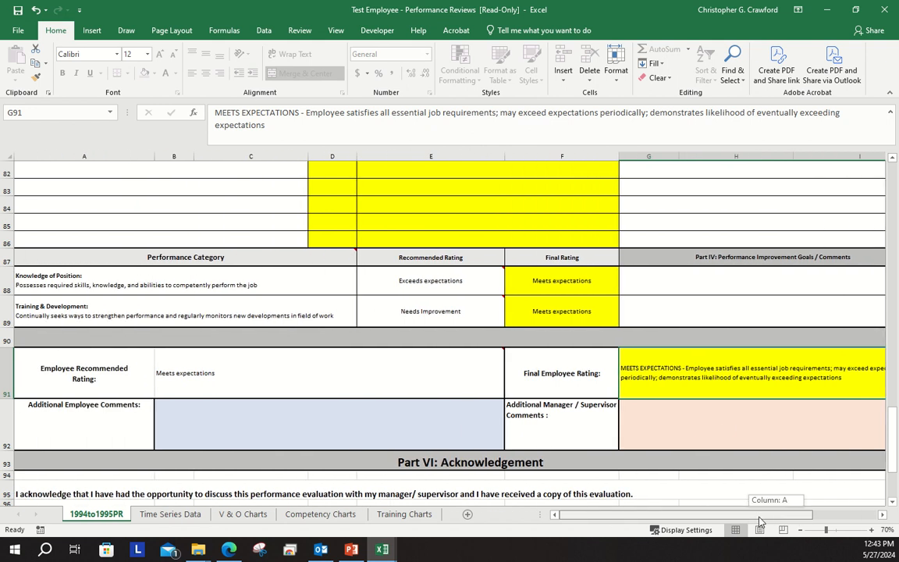
{"action": "left_click_drag", "start_coordinate": [891, 447], "coordinate": [890, 457]}
{"action": "left_click", "coordinate": [476, 355]}
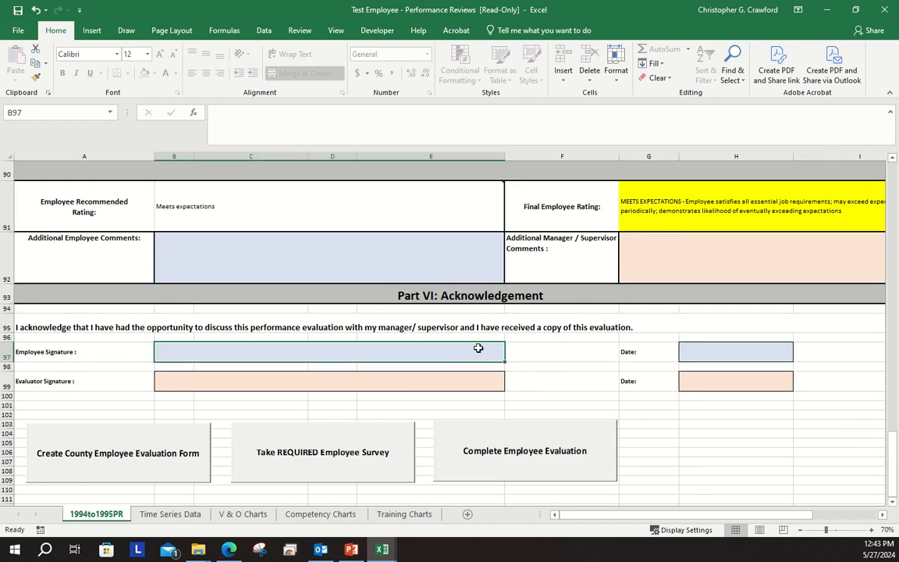
{"action": "type", "text": "Ja"}
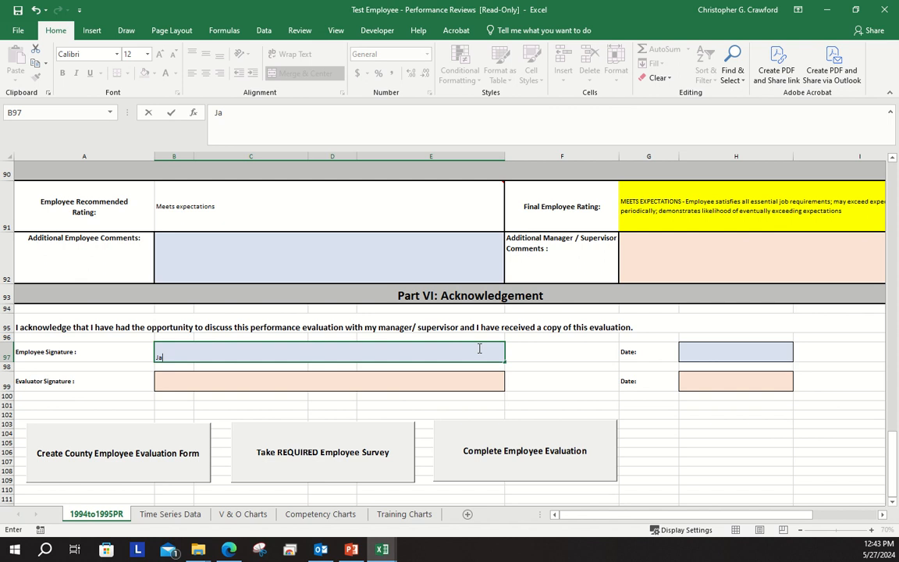
{"action": "type", "text": "ne Doe"}
Date the employee's signature 4/1/1995 in the acknowledgement section
{"action": "left_click", "coordinate": [706, 355]}
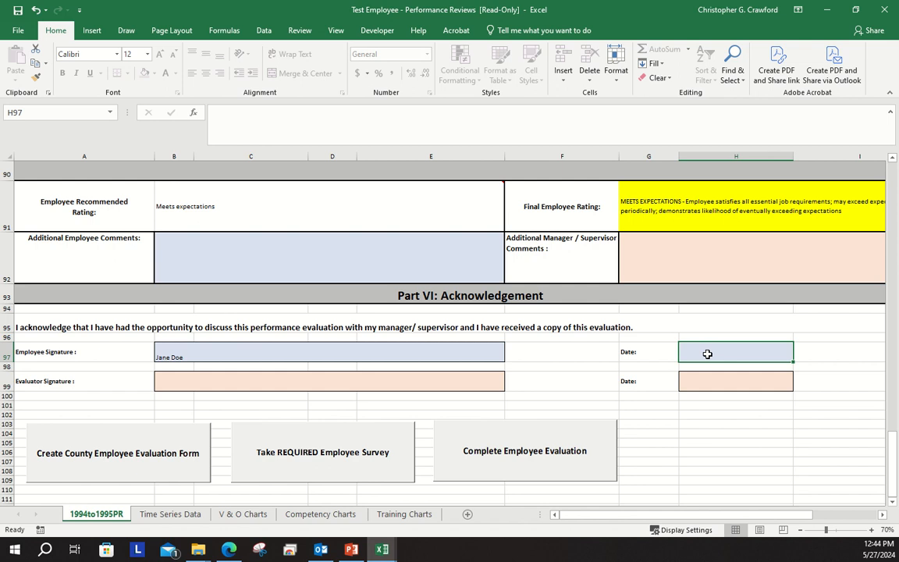
{"action": "type", "text": "1"}
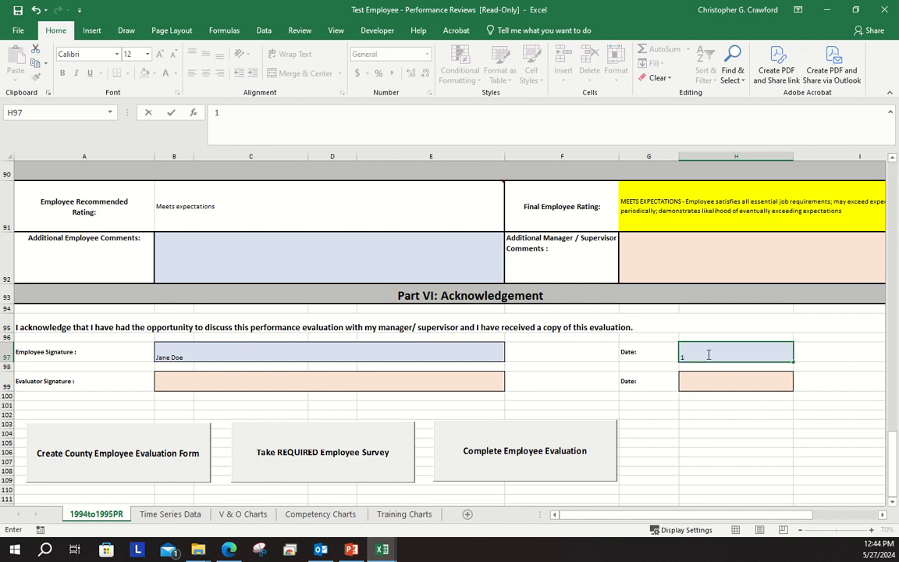
{"action": "type", "text": "99"}
{"action": "key", "text": "BackSpace"}
{"action": "key", "text": "BackSpace"}
{"action": "key", "text": "BackSpace"}
{"action": "type", "text": "4/1/1995"}
Enter the reviewer's full name as the Evaluator Signature and date it 4/3/1995
{"action": "left_click", "coordinate": [462, 379]}
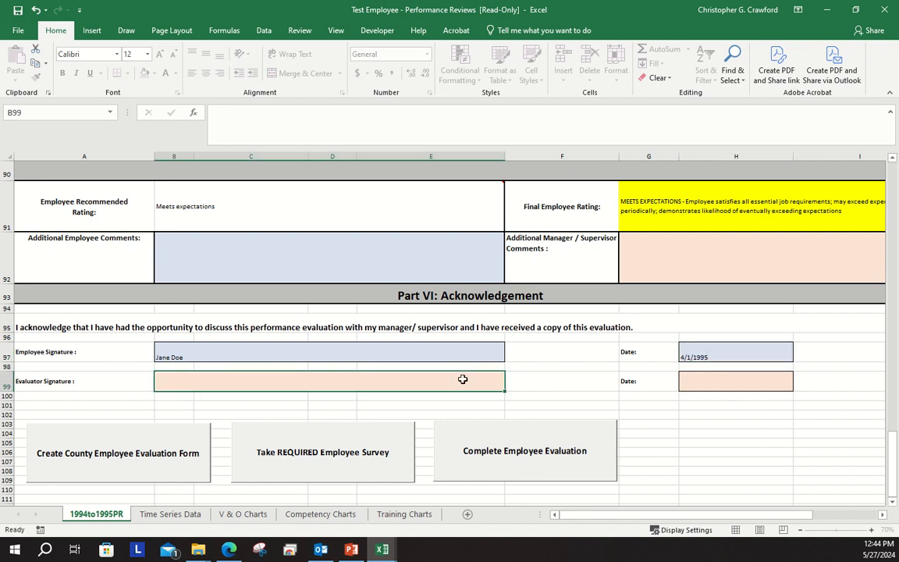
{"action": "type", "text": "Ia"}
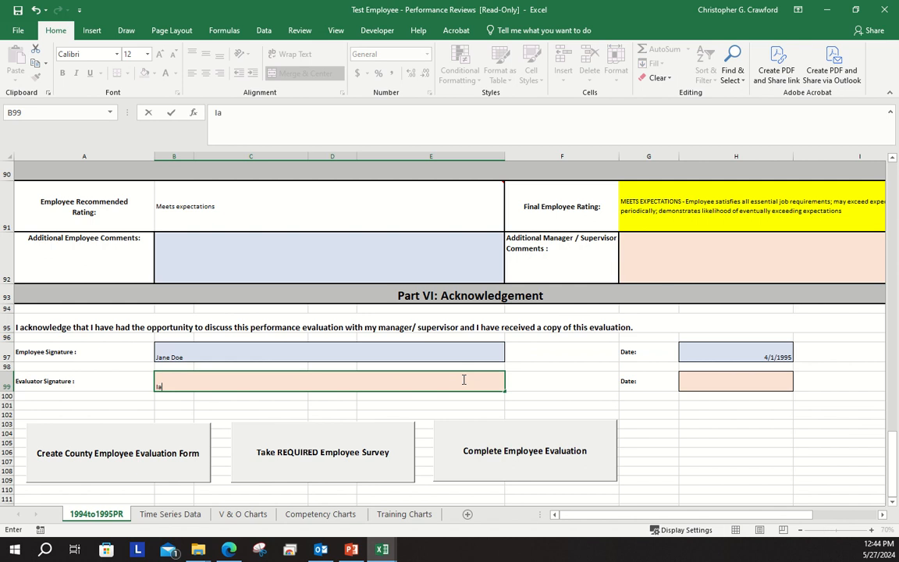
{"action": "type", "text": "n Manager"}
{"action": "left_click", "coordinate": [756, 380]}
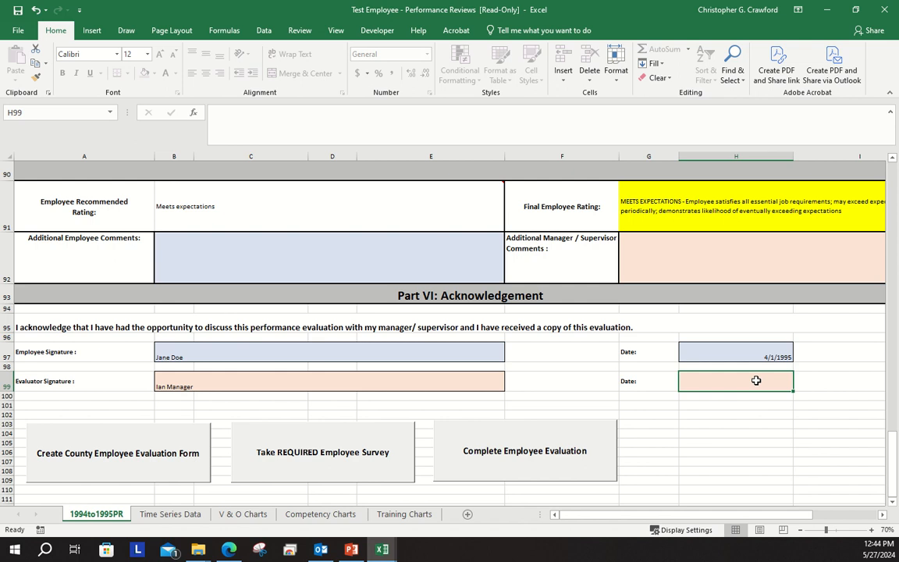
{"action": "type", "text": "4/32"}
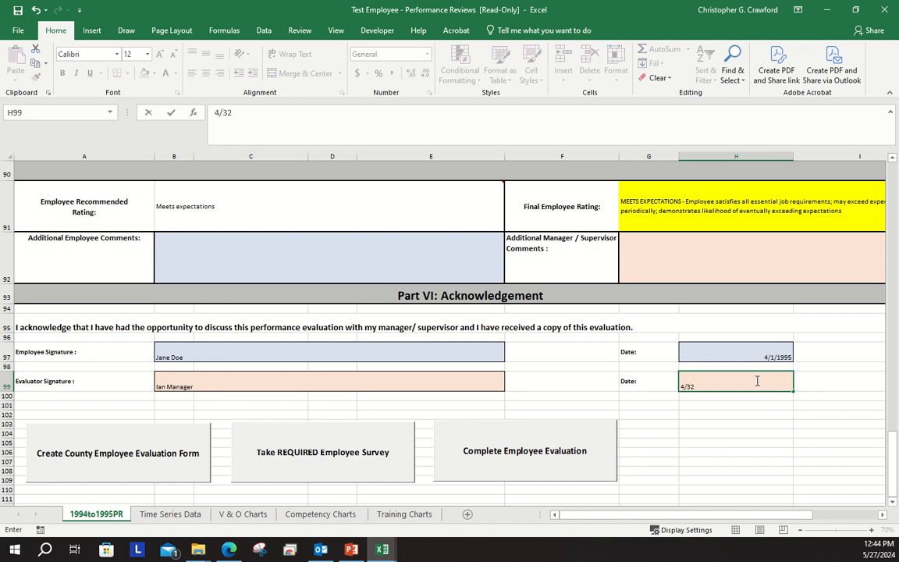
{"action": "key", "text": "BackSpace"}
{"action": "type", "text": "/1995"}
{"action": "left_click", "coordinate": [831, 438]}
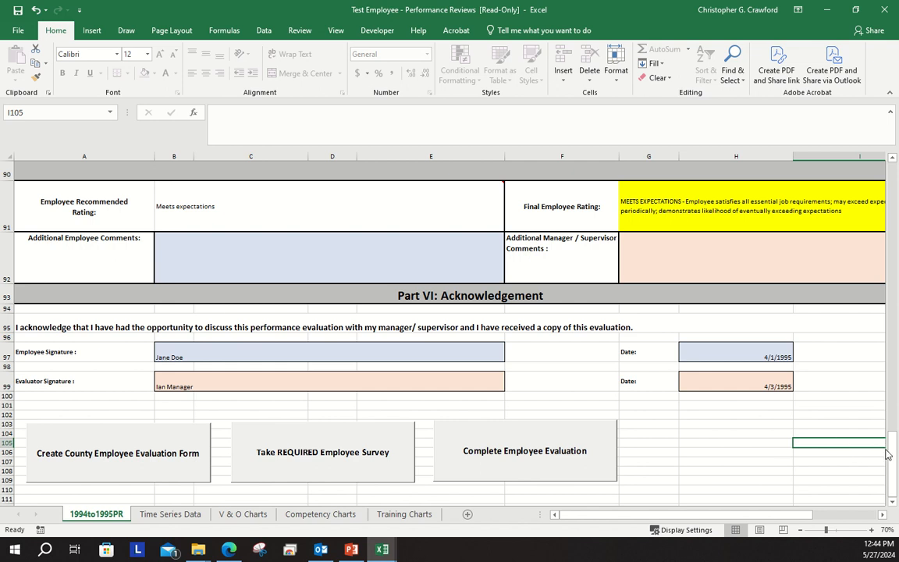
Set the Division / Program in Part I: Employee Information to Patient Services - Community Health Clinics
{"action": "left_click_drag", "start_coordinate": [896, 452], "coordinate": [897, 170]}
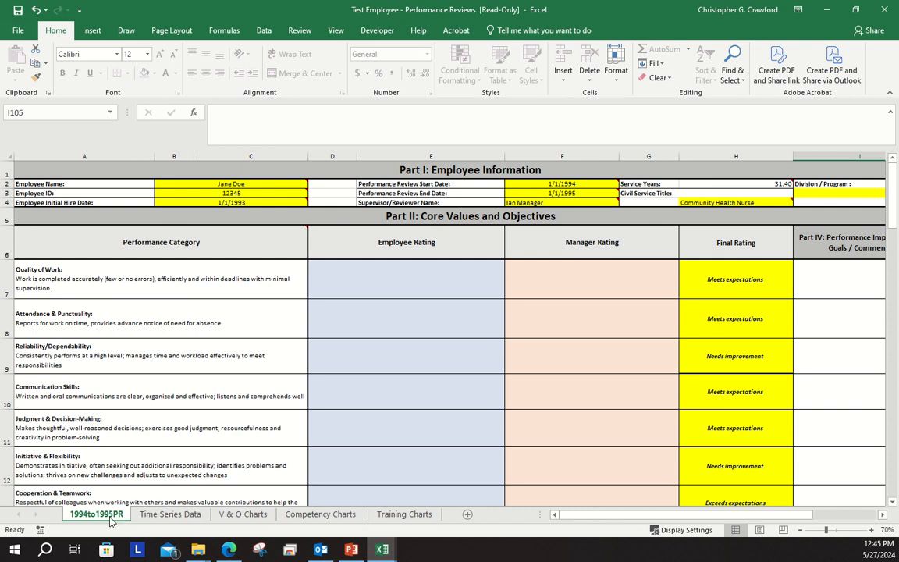
{"action": "mouse_move", "coordinate": [575, 184]}
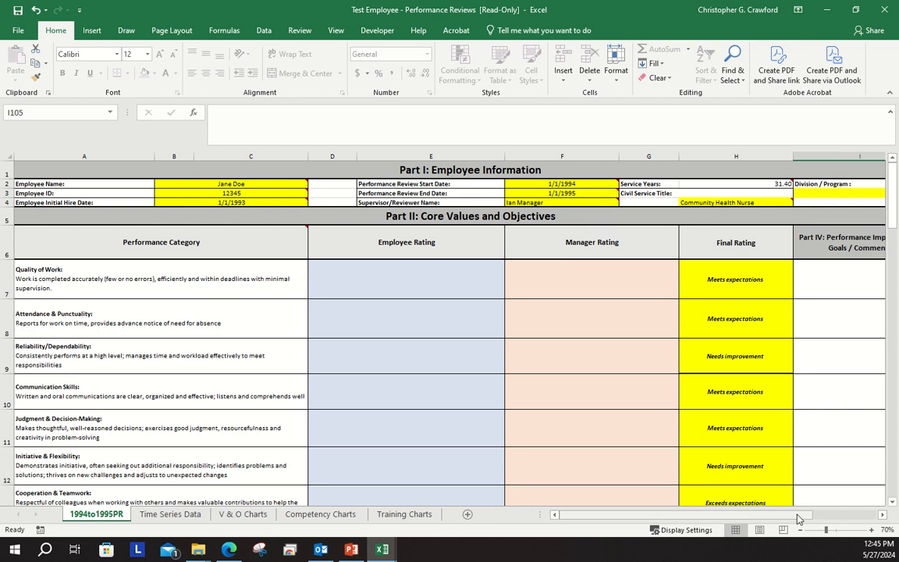
{"action": "left_click_drag", "start_coordinate": [798, 519], "coordinate": [837, 520]}
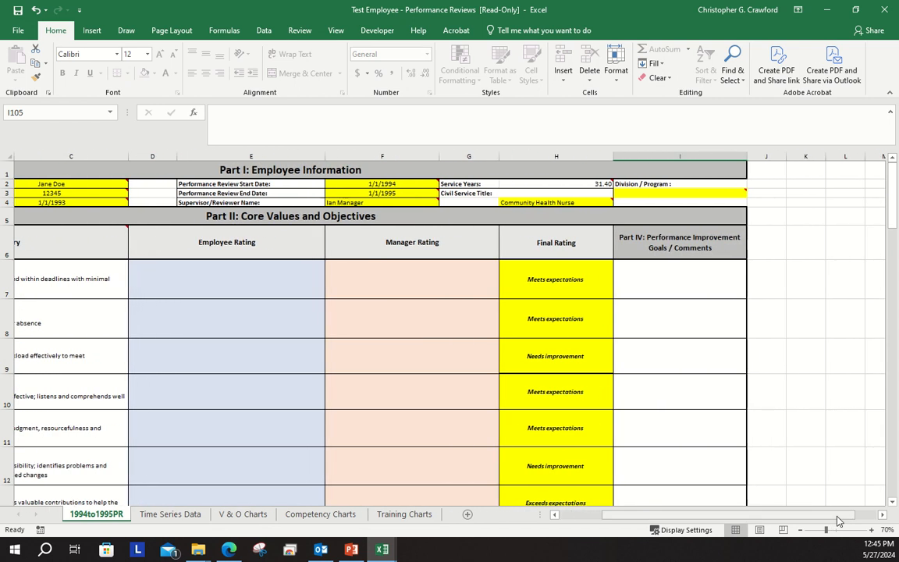
{"action": "mouse_move", "coordinate": [718, 193]}
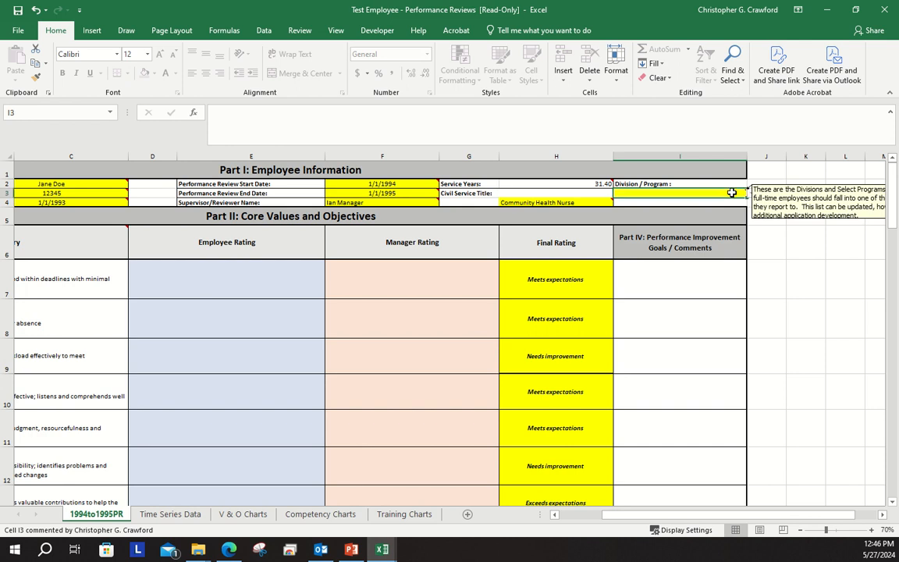
{"action": "left_click", "coordinate": [732, 194]}
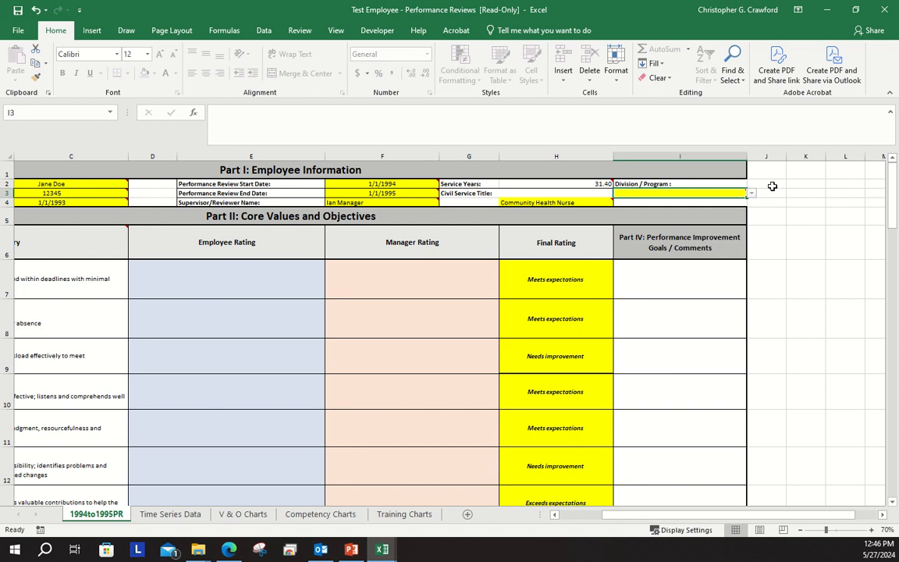
{"action": "left_click", "coordinate": [751, 194]}
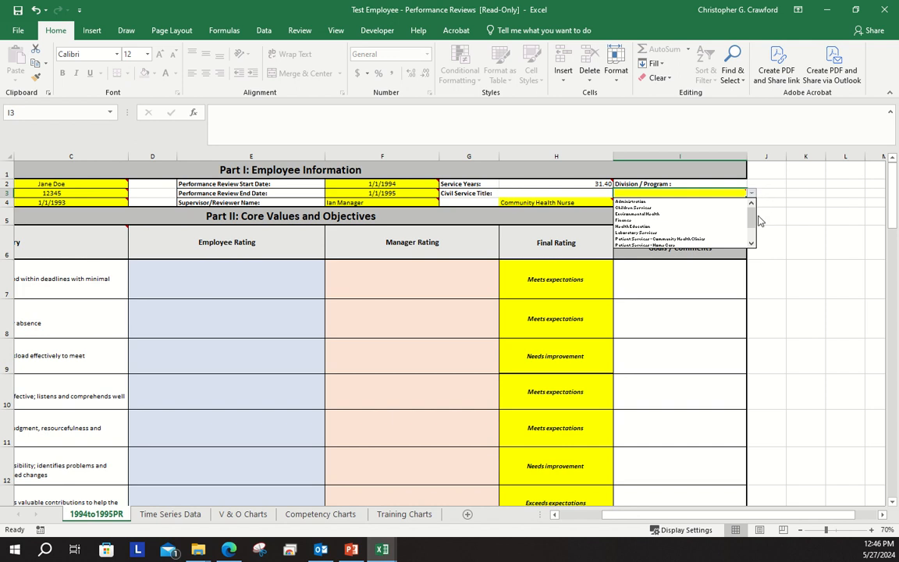
{"action": "left_click", "coordinate": [656, 236]}
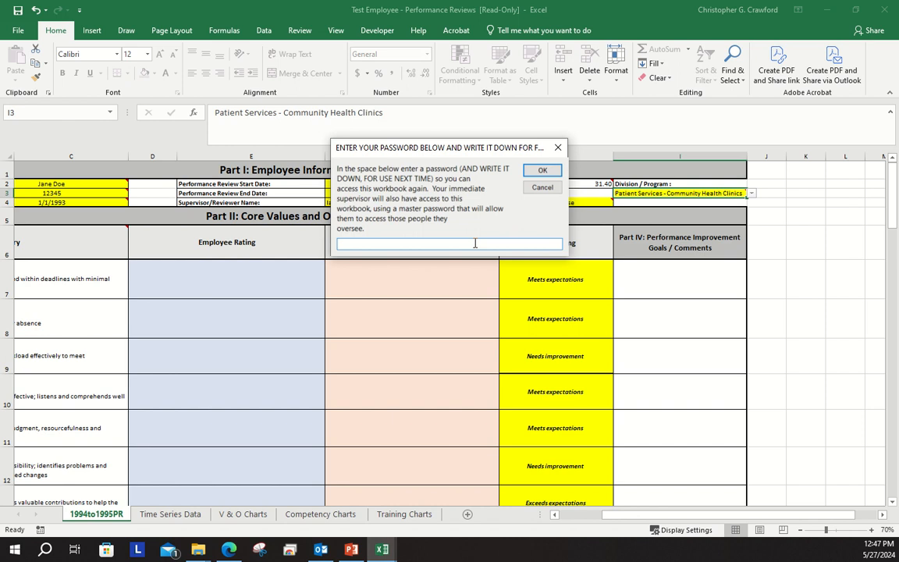
Set the new employee workbook's access password and finish creating the staff performance evaluation workbook
{"action": "type", "text": "D"}
{"action": "key", "text": "BackSpace"}
{"action": "type", "text": "password"}
{"action": "left_click", "coordinate": [546, 171]}
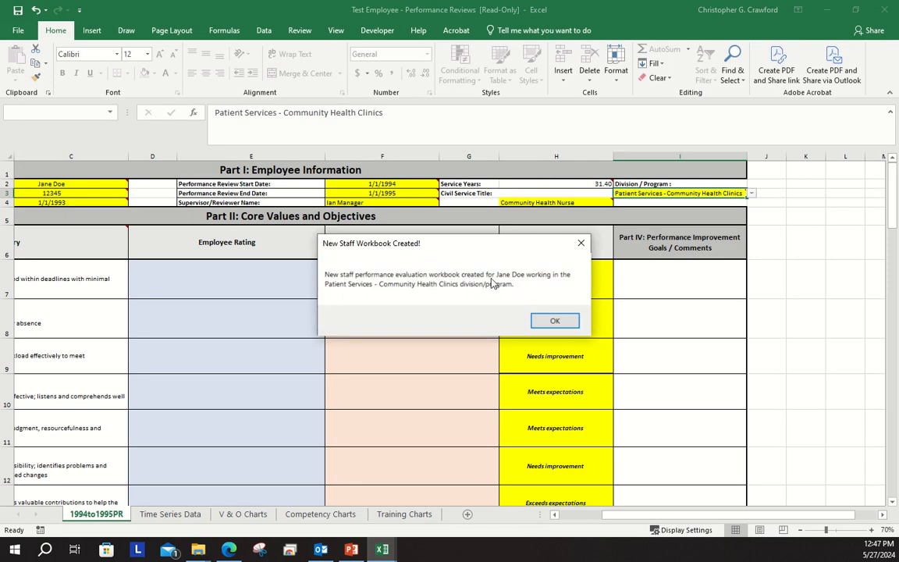
{"action": "left_click", "coordinate": [563, 322]}
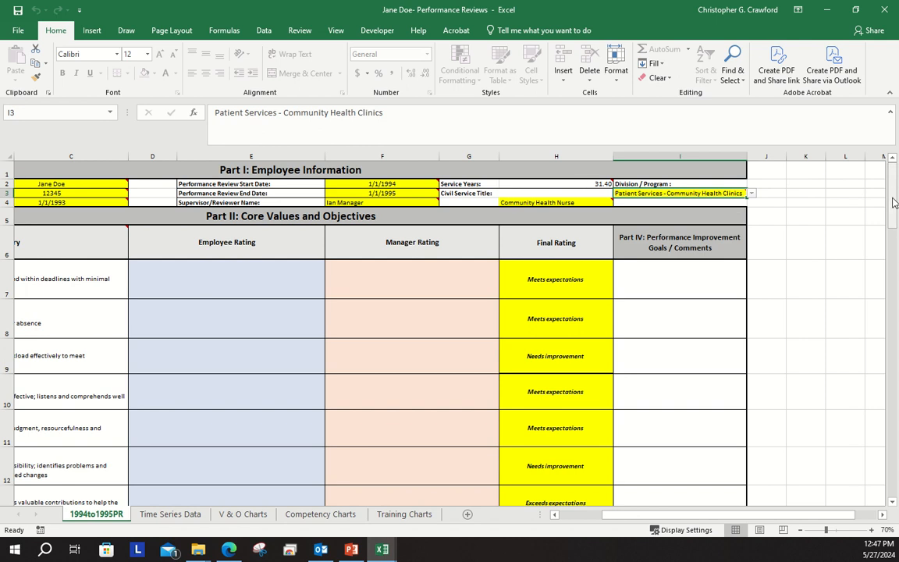
Try to create the County Employee Evaluation Form from the acknowledgement section by submitting the manager password
{"action": "left_click_drag", "start_coordinate": [894, 202], "coordinate": [873, 478]}
{"action": "left_click_drag", "start_coordinate": [761, 521], "coordinate": [717, 522]}
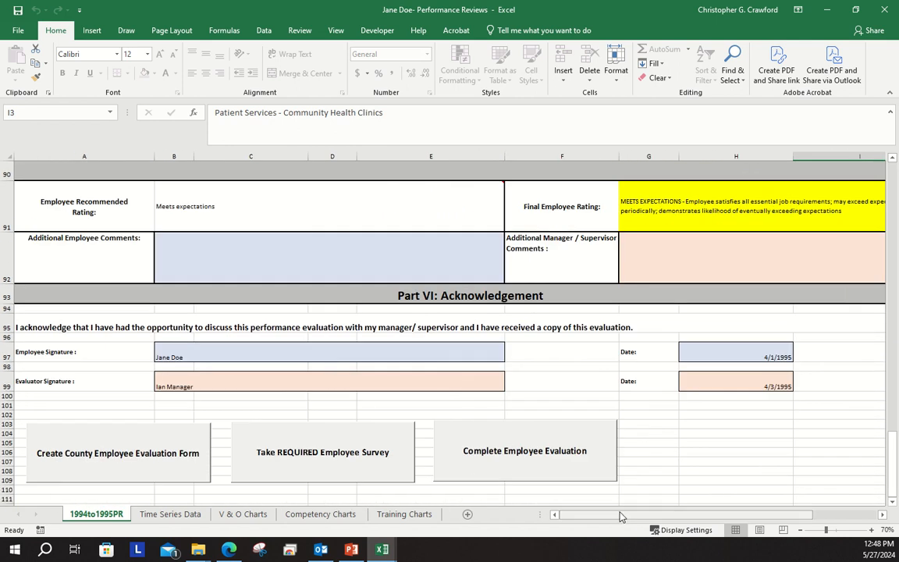
{"action": "left_click", "coordinate": [104, 457]}
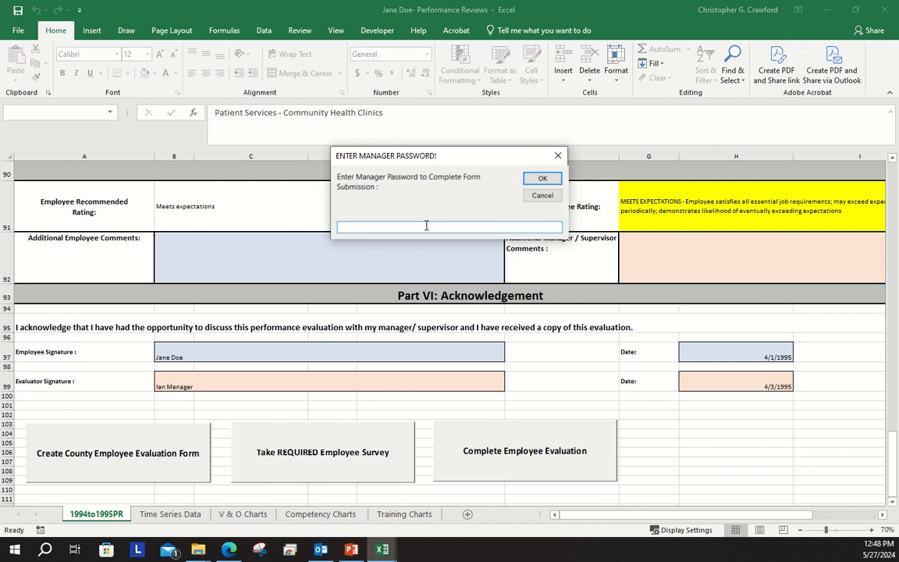
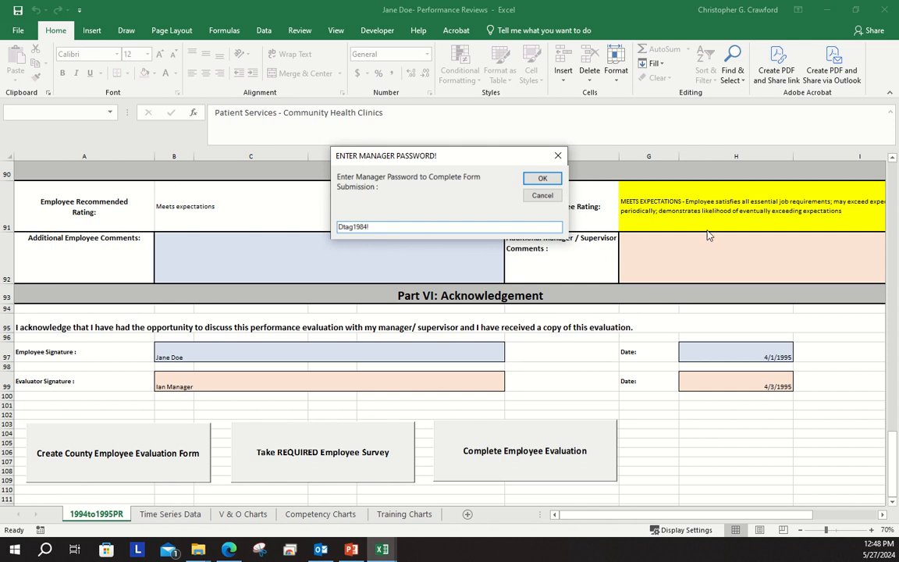
{"action": "left_click", "coordinate": [544, 180]}
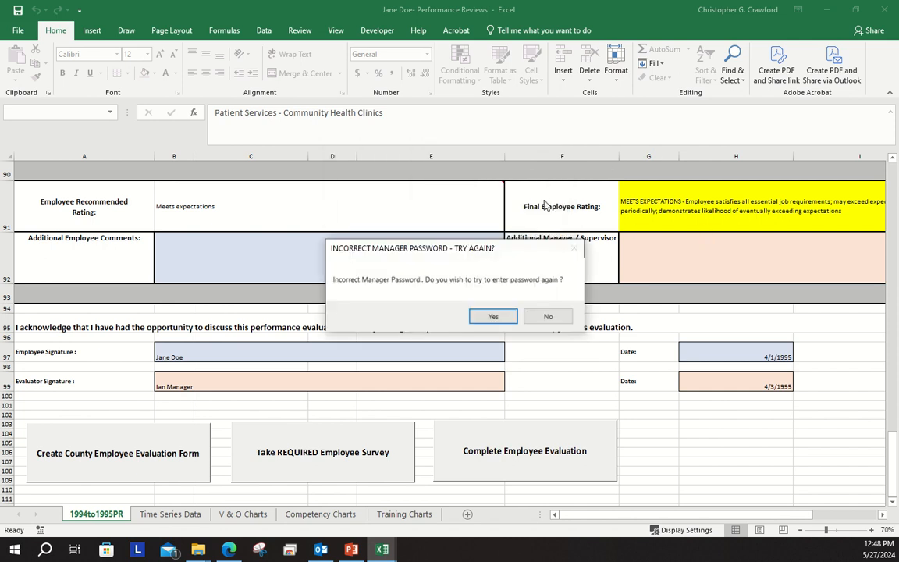
Retry the form submission with a different manager password
{"action": "left_click", "coordinate": [493, 316]}
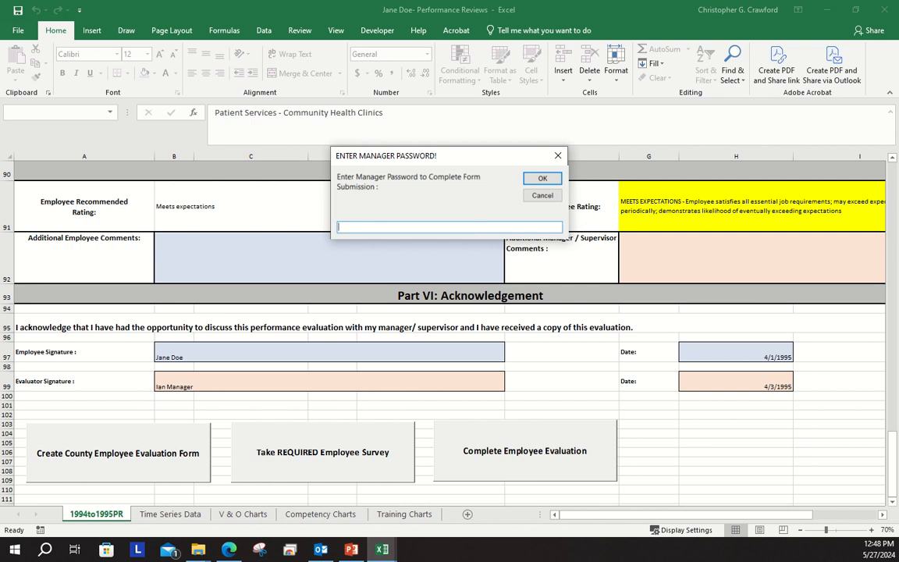
{"action": "type", "text": "Dd"}
{"action": "key", "text": "BackSpace"}
{"action": "key", "text": "BackSpace"}
{"action": "type", "text": "password"}
{"action": "left_click", "coordinate": [536, 181]}
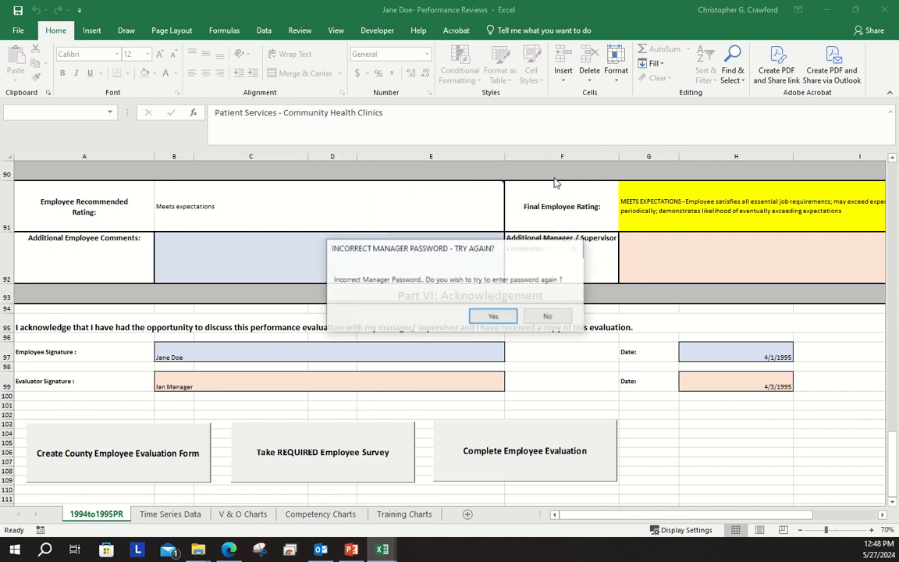
Make one more attempt at the manager password, decline a further retry and exit the form submission
{"action": "left_click", "coordinate": [493, 317]}
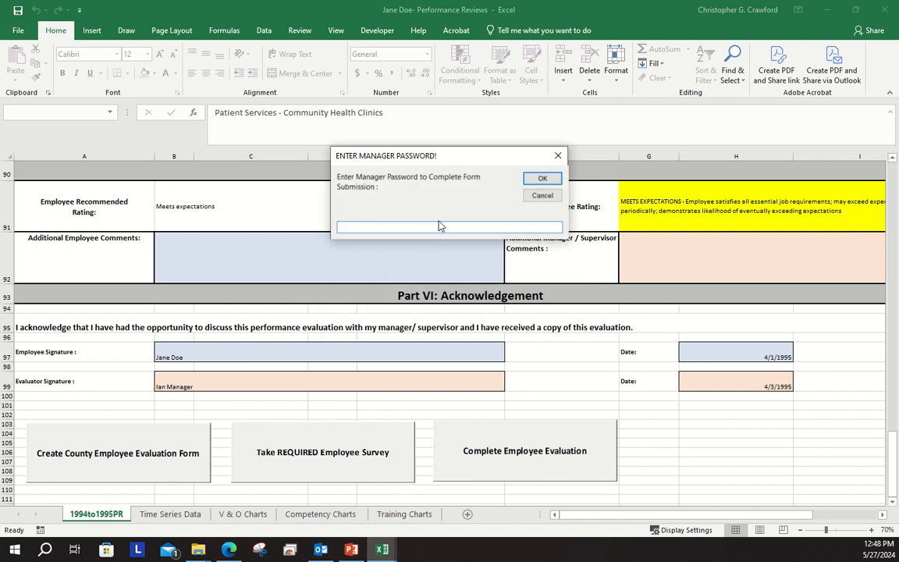
{"action": "left_click", "coordinate": [541, 178]}
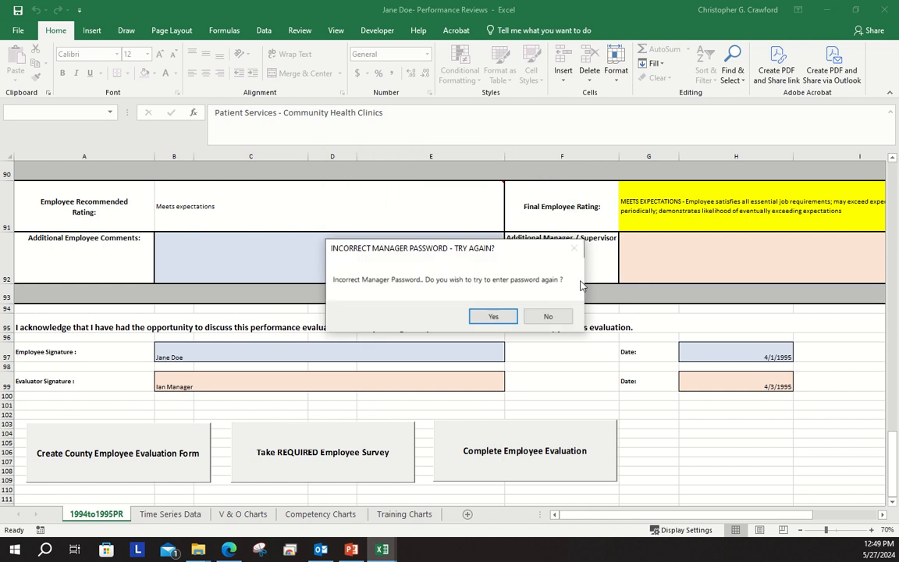
{"action": "left_click", "coordinate": [551, 322]}
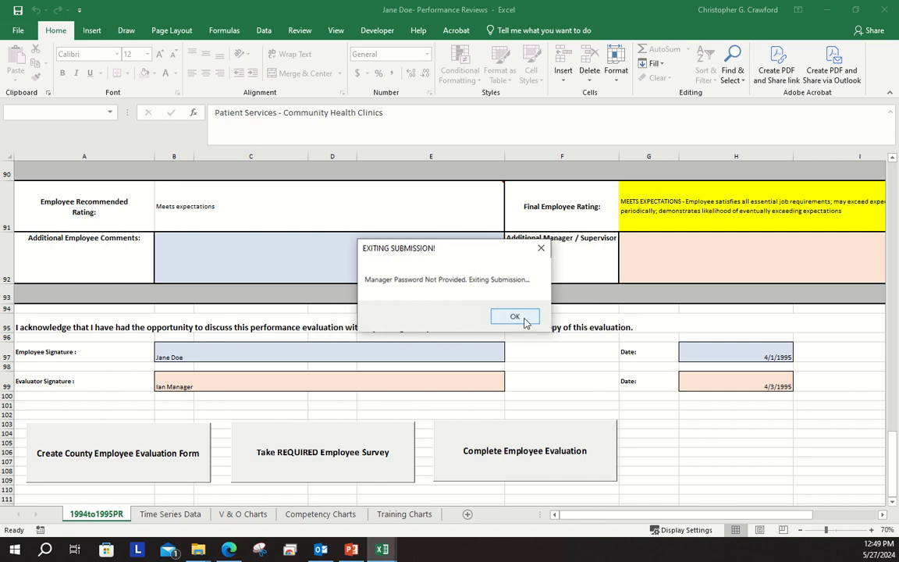
{"action": "left_click", "coordinate": [518, 317]}
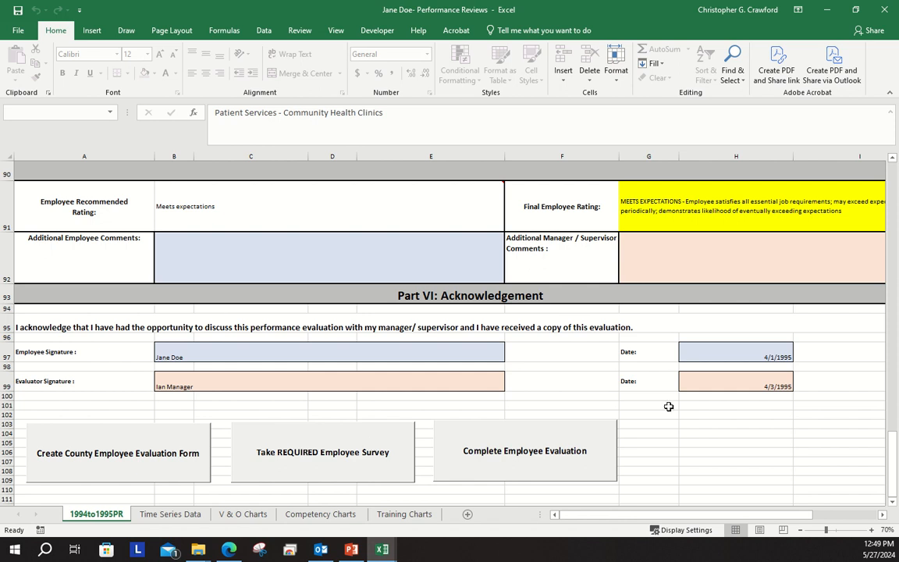
{"action": "left_click_drag", "start_coordinate": [892, 460], "coordinate": [882, 160]}
{"action": "left_click", "coordinate": [893, 174]}
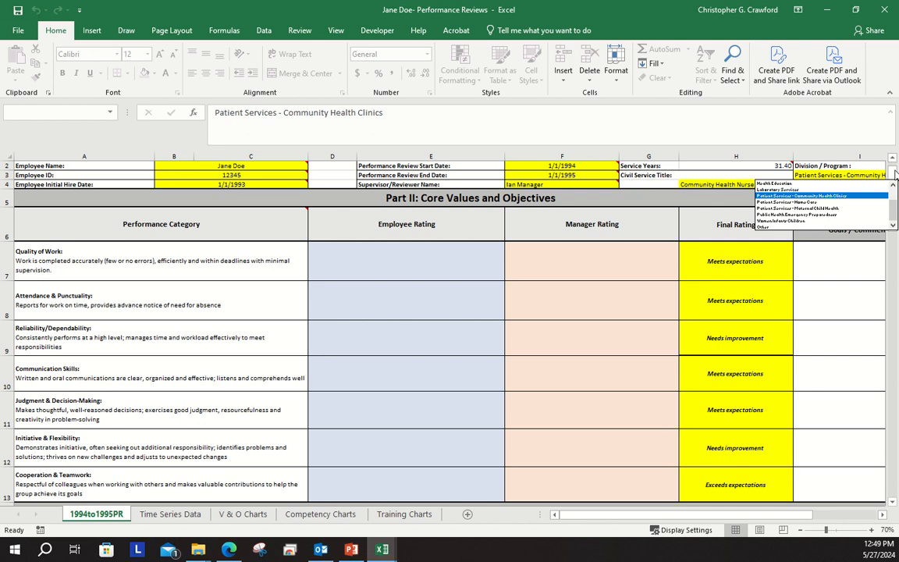
{"action": "left_click", "coordinate": [895, 174]}
{"action": "left_click_drag", "start_coordinate": [893, 187], "coordinate": [895, 470]}
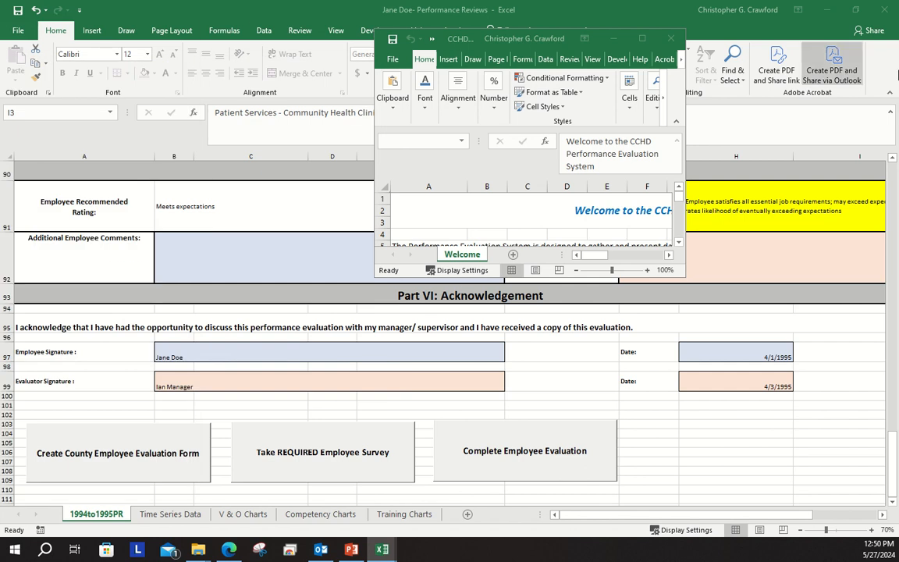
Save and close the employee's Performance Reviews workbook and reposition the Welcome to PES! form in the main workbook
{"action": "left_click", "coordinate": [610, 39]}
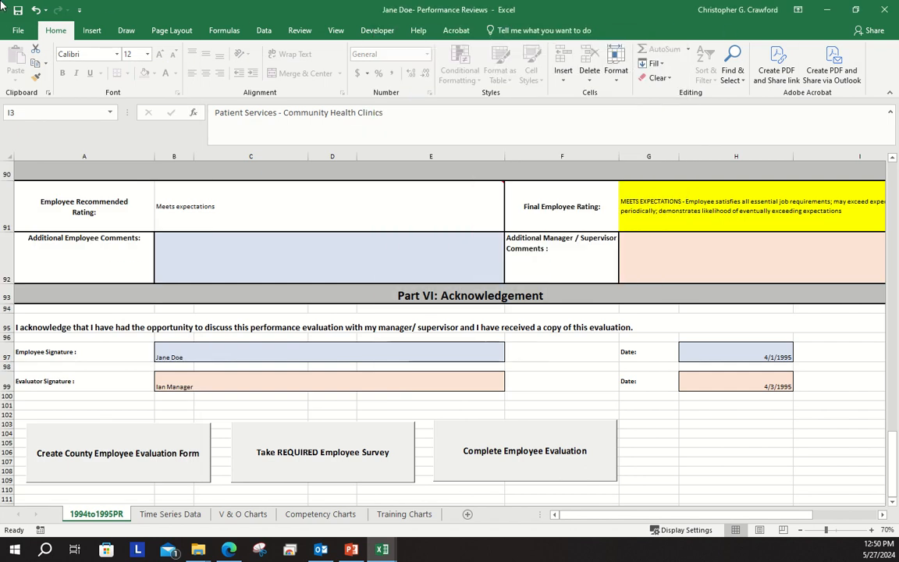
{"action": "left_click", "coordinate": [17, 9]}
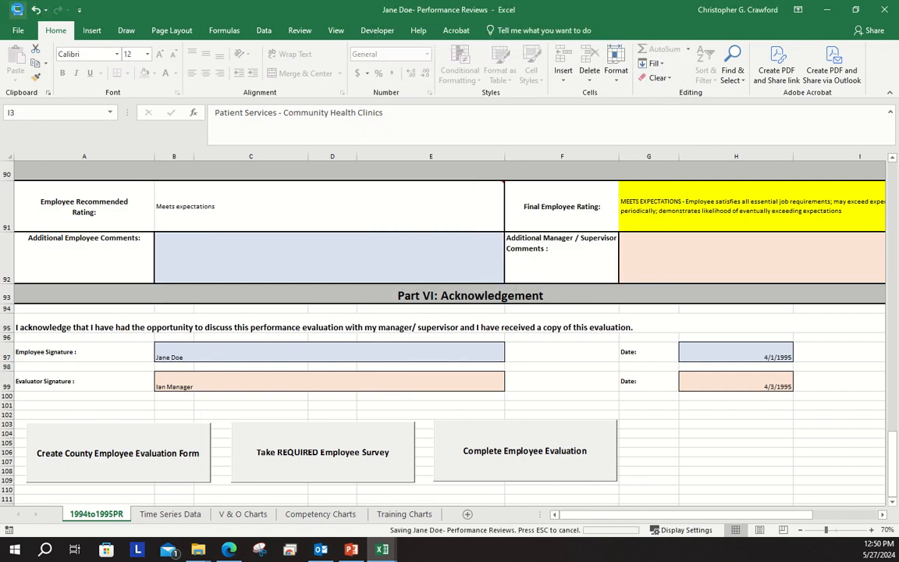
{"action": "left_click", "coordinate": [887, 10]}
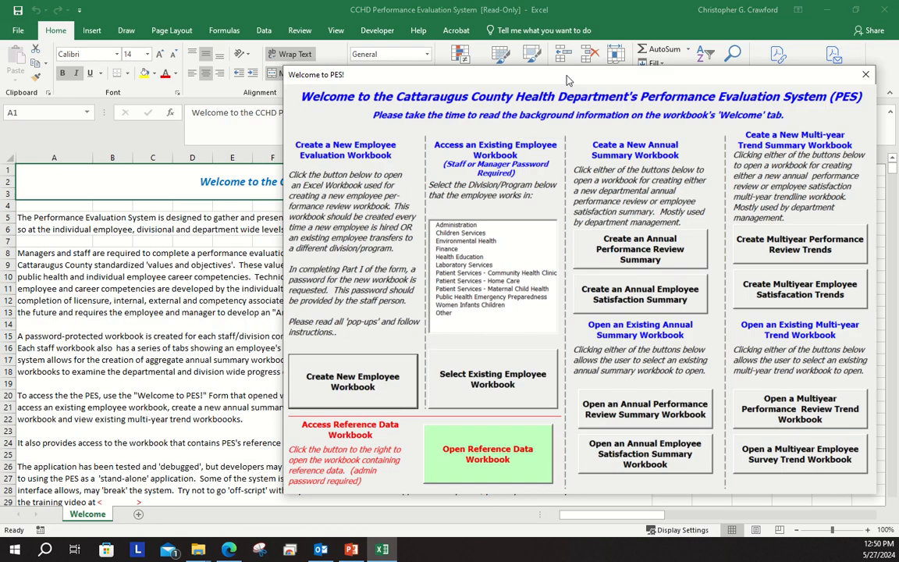
{"action": "left_click_drag", "start_coordinate": [566, 76], "coordinate": [439, 66]}
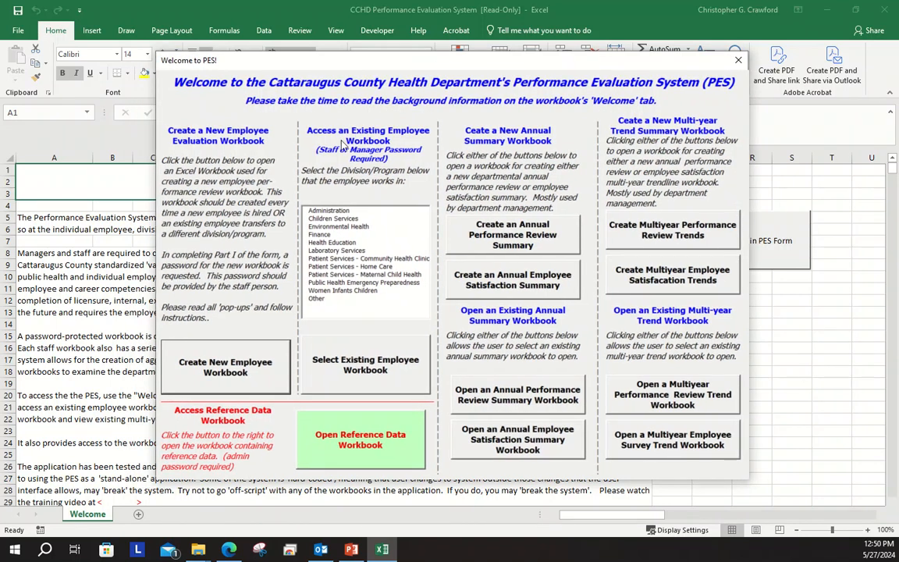